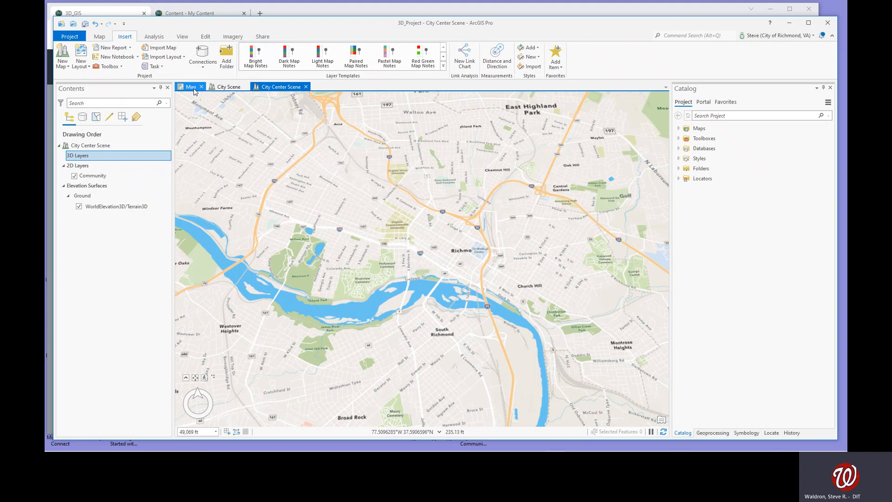
- In the 2D map, hide the Structures layer and display the Vector.RIC.urban_BuildingMultipatch layer
{"action": "left_click", "coordinate": [190, 87]}
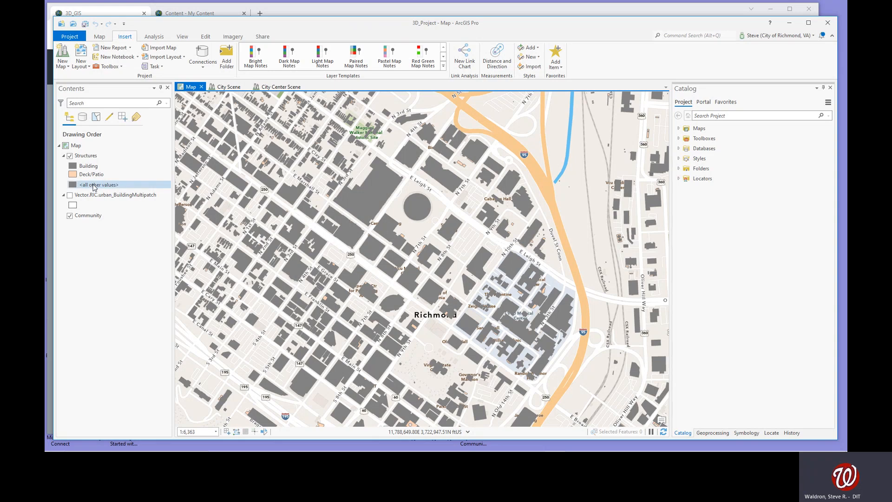
{"action": "left_click", "coordinate": [70, 156]}
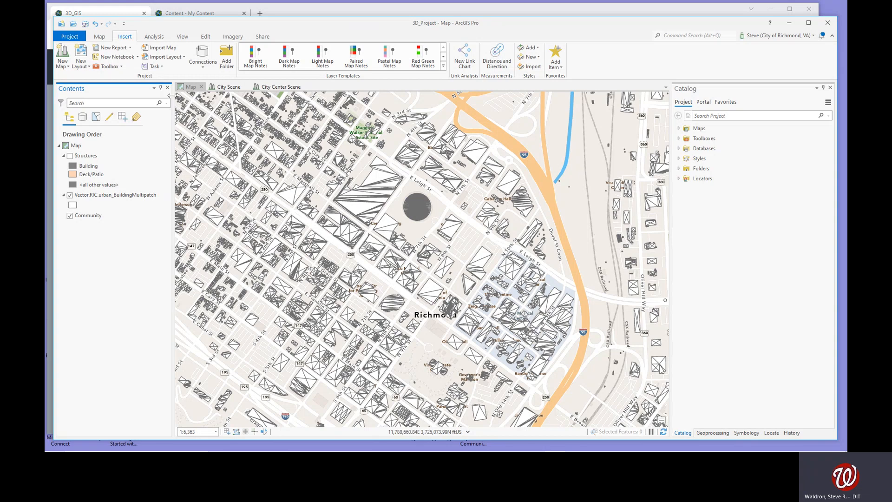
- Lasso-select the downtown multipatch buildings in the city center, from the large block near E Leigh St to those around N 10th St
{"action": "left_click", "coordinate": [100, 38]}
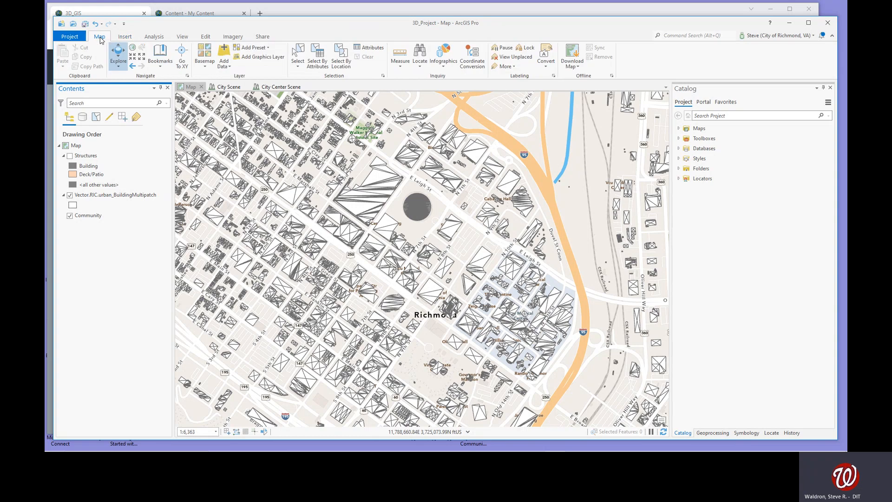
{"action": "left_click", "coordinate": [300, 68]}
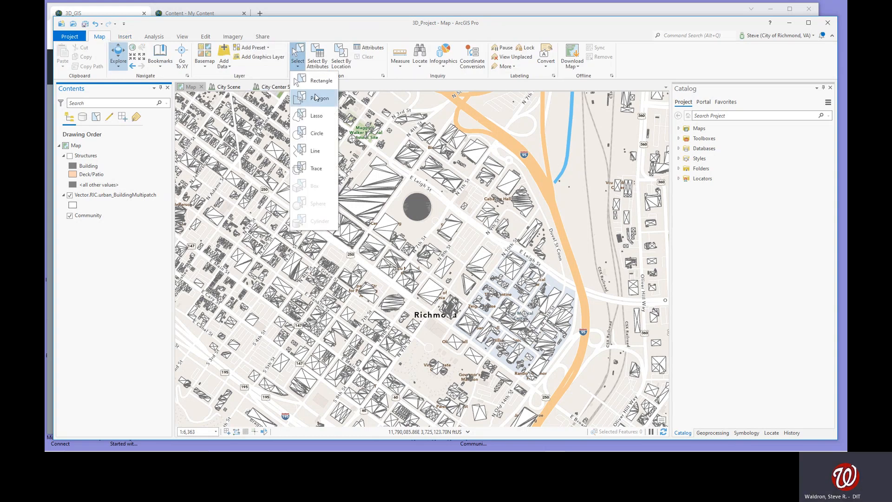
{"action": "left_click", "coordinate": [320, 117]}
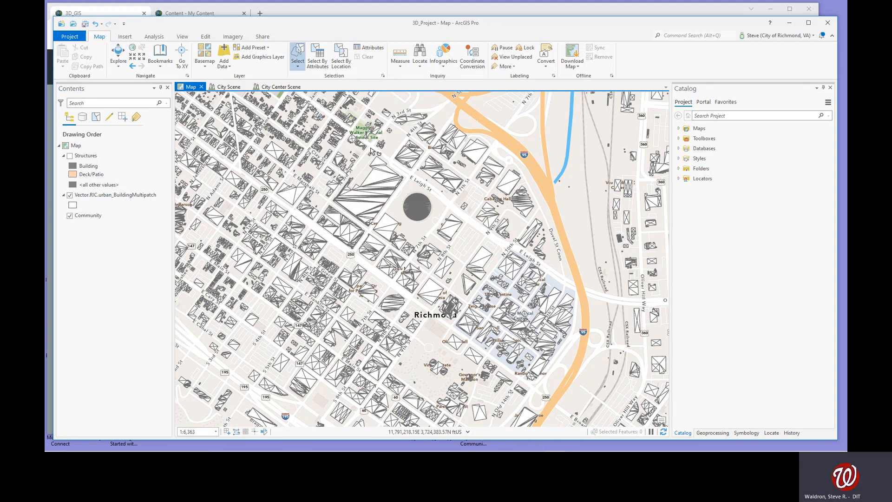
{"action": "mouse_move", "coordinate": [371, 148]}
{"action": "left_mouse_down"}
{"action": "mouse_move", "coordinate": [316, 227]}
{"action": "mouse_move", "coordinate": [473, 341]}
{"action": "mouse_move", "coordinate": [528, 264]}
{"action": "mouse_move", "coordinate": [488, 235]}
{"action": "left_mouse_up"}
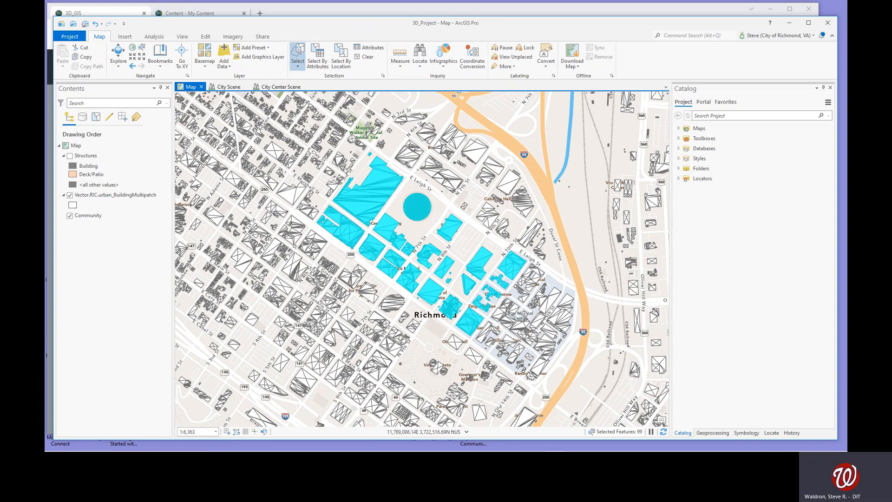
- Export the selected Vector.RIC.urban_BuildingMultipatch features to 3D_Project.gdb with the output name CityCenterBldgs
{"action": "left_click", "coordinate": [128, 199]}
{"action": "right_click", "coordinate": [129, 199]}
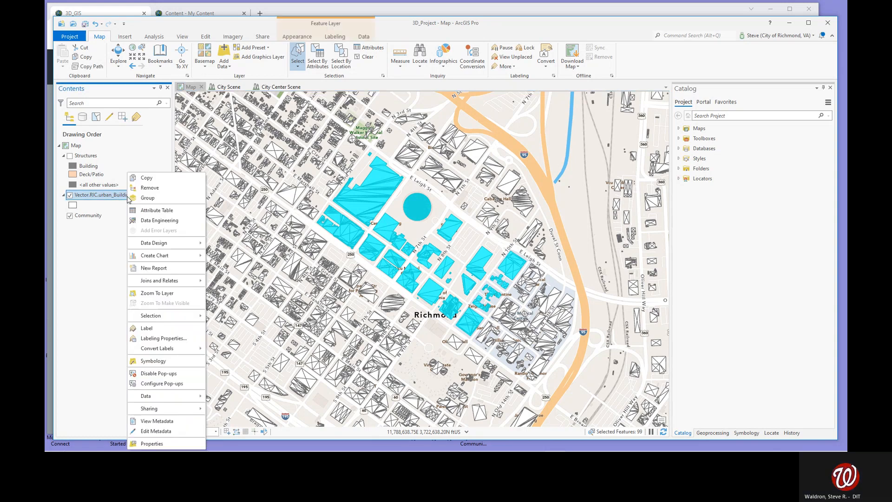
{"action": "left_click", "coordinate": [200, 400]}
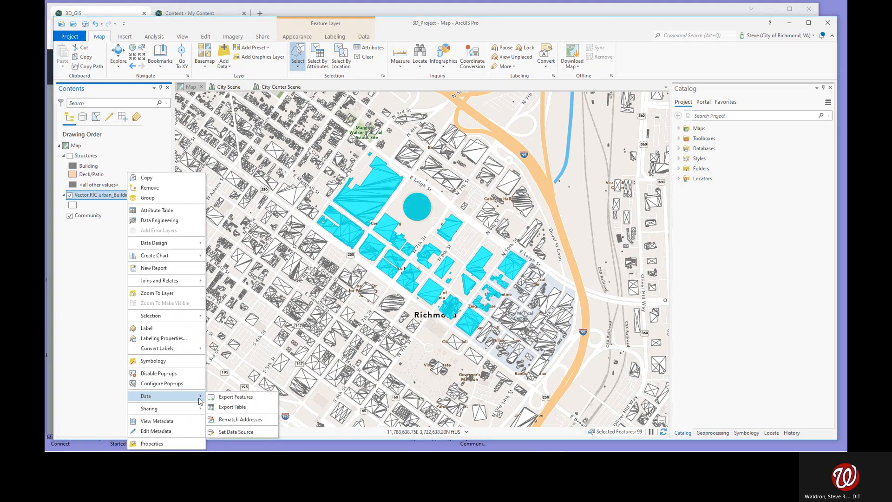
{"action": "left_click", "coordinate": [243, 398]}
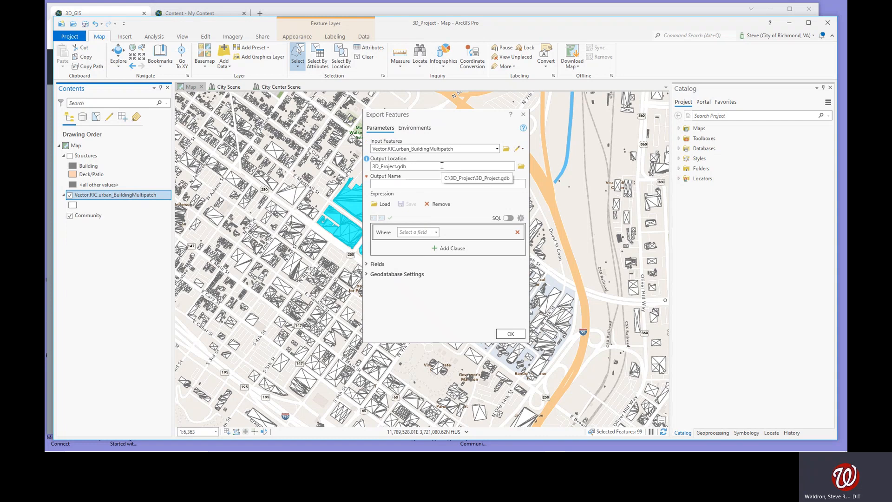
{"action": "left_click", "coordinate": [442, 183]}
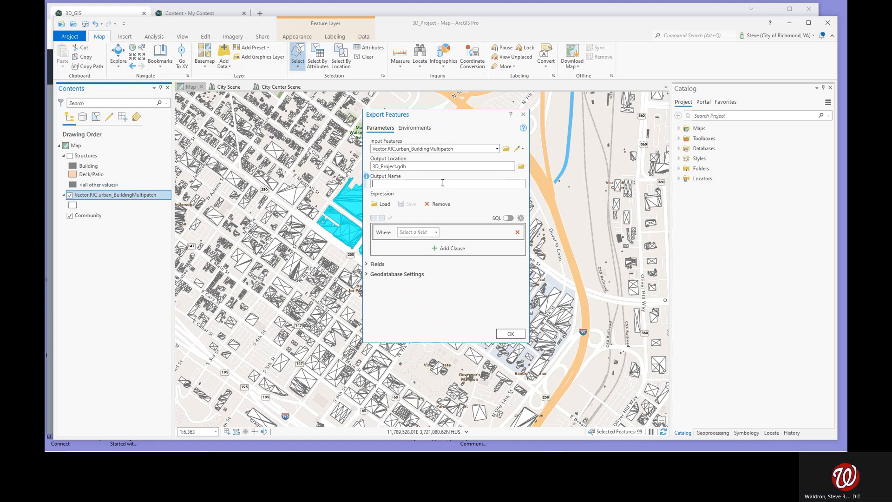
{"action": "type", "text": "City"}
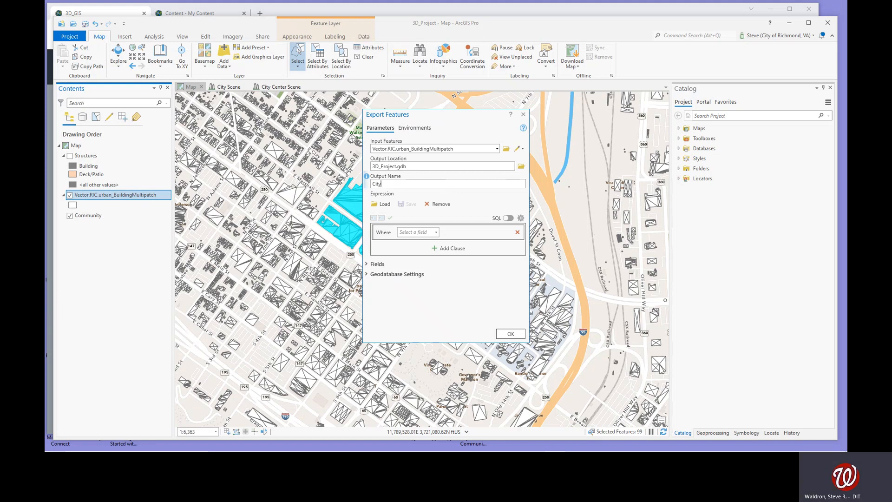
{"action": "type", "text": "CenterBldgs"}
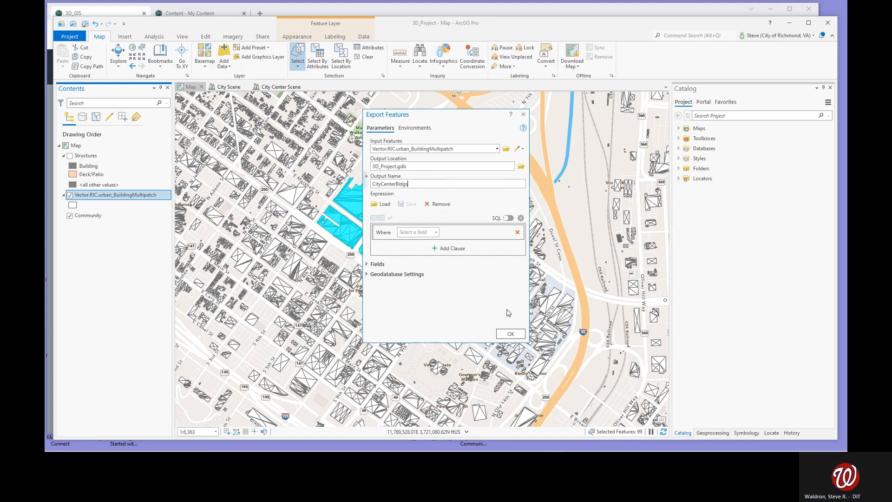
{"action": "left_click", "coordinate": [511, 335]}
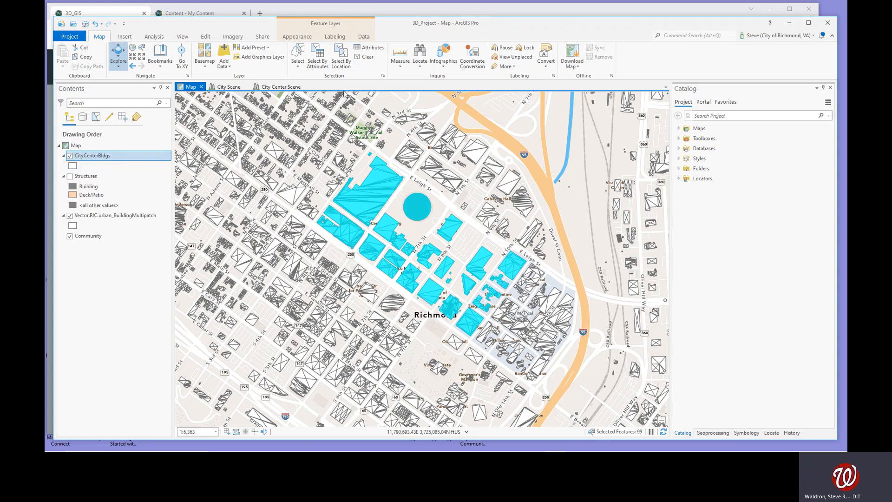
- Clear the building selection and hide the Vector.RIC.urban_BuildingMultipatch layer so only the exported buildings are drawn
{"action": "left_click", "coordinate": [365, 58]}
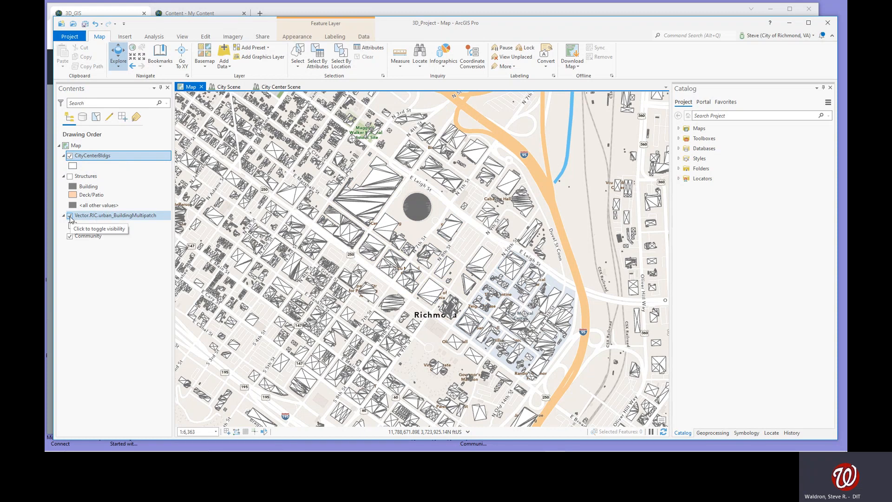
{"action": "left_click", "coordinate": [70, 217]}
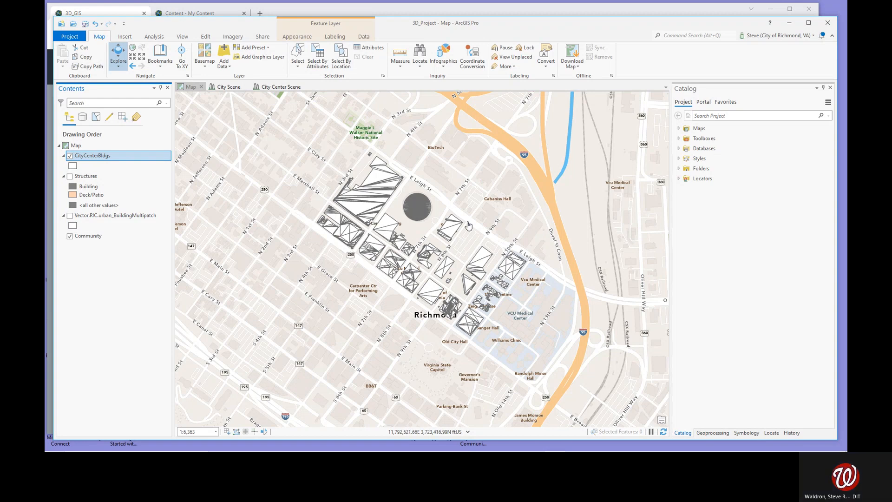
{"action": "left_click_drag", "start_coordinate": [429, 258], "coordinate": [420, 254]}
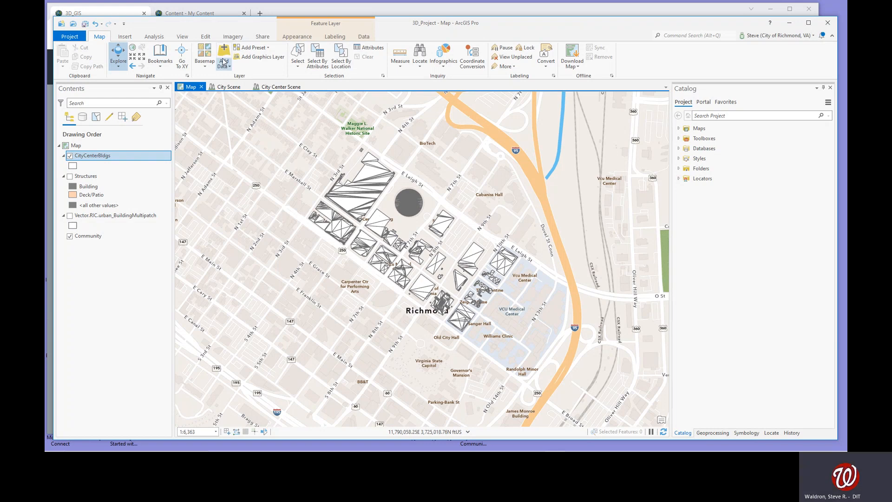
- Switch to the 3D_GIS story map in the browser, read page 7 on adding study area buildings, and return to ArcGIS Pro
{"action": "left_click", "coordinate": [347, 9]}
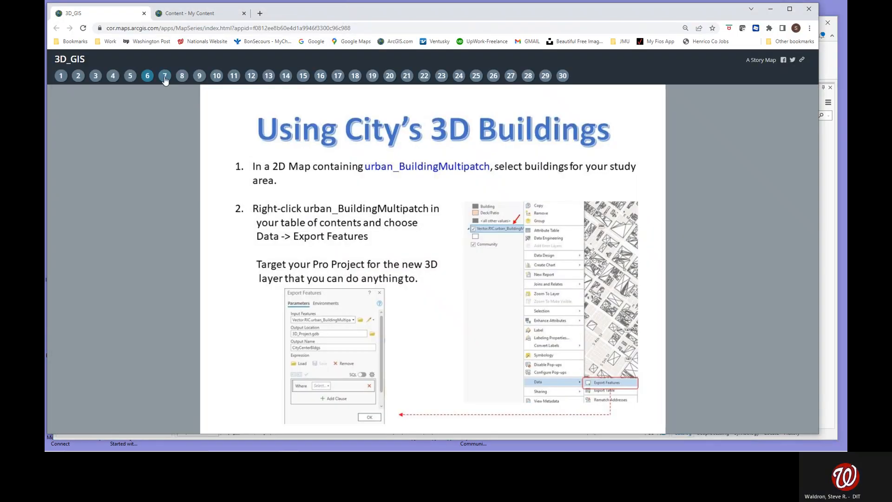
{"action": "left_click", "coordinate": [165, 77]}
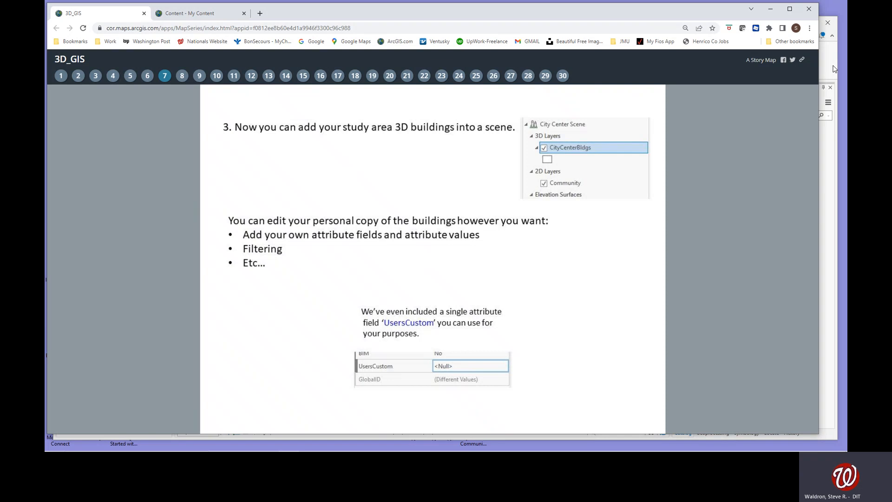
{"action": "left_click", "coordinate": [834, 69]}
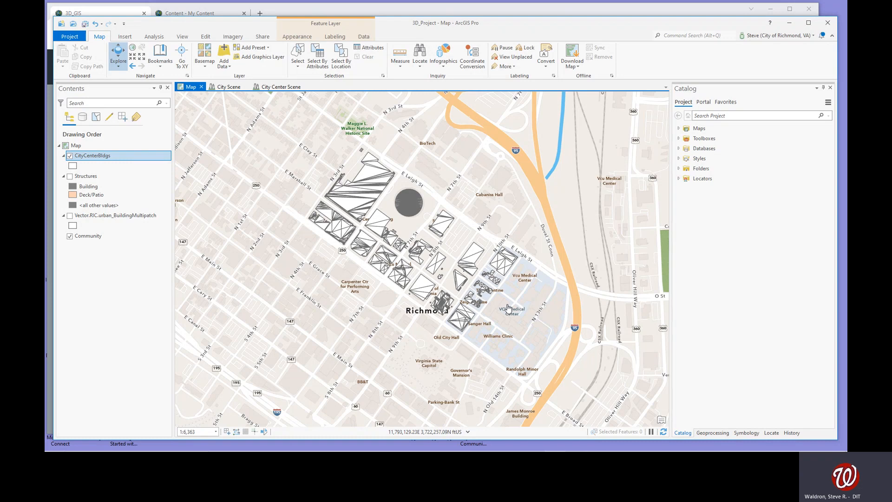
- Add the CityCenterBldgs feature class from 3D_Project.gdb to the City Center Scene as a 3D layer
{"action": "left_click", "coordinate": [279, 88]}
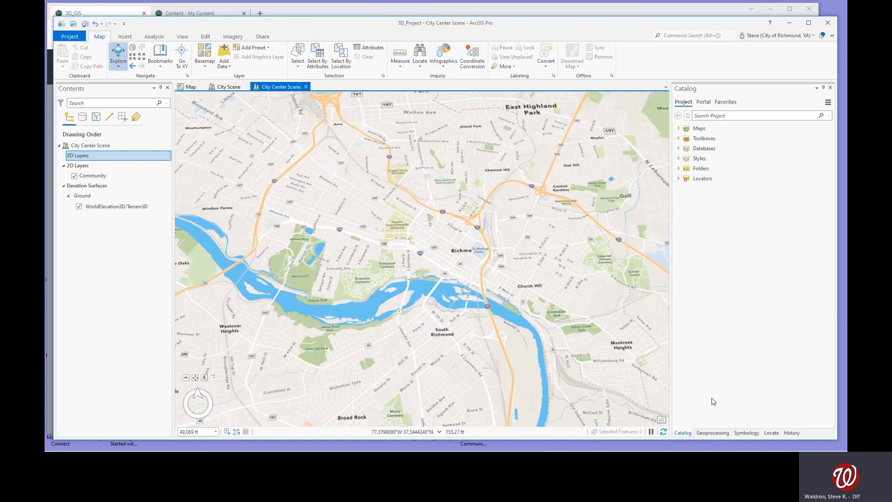
{"action": "left_click", "coordinate": [689, 434]}
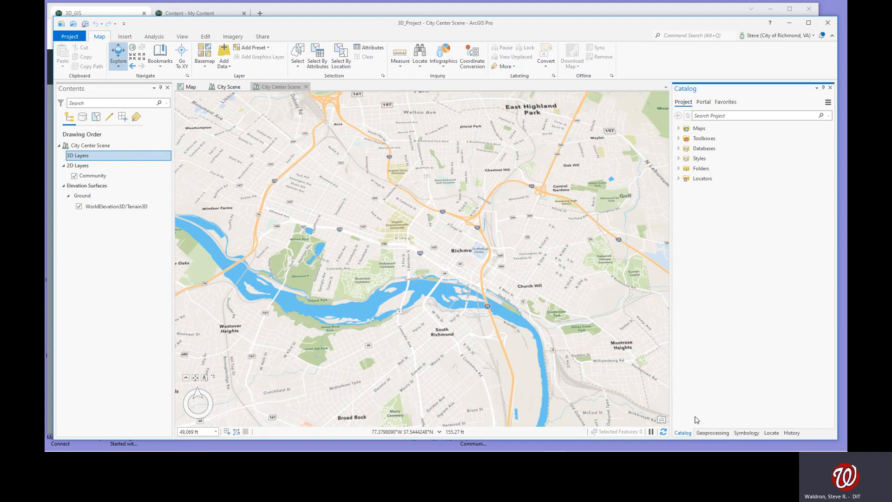
{"action": "left_click", "coordinate": [679, 148]}
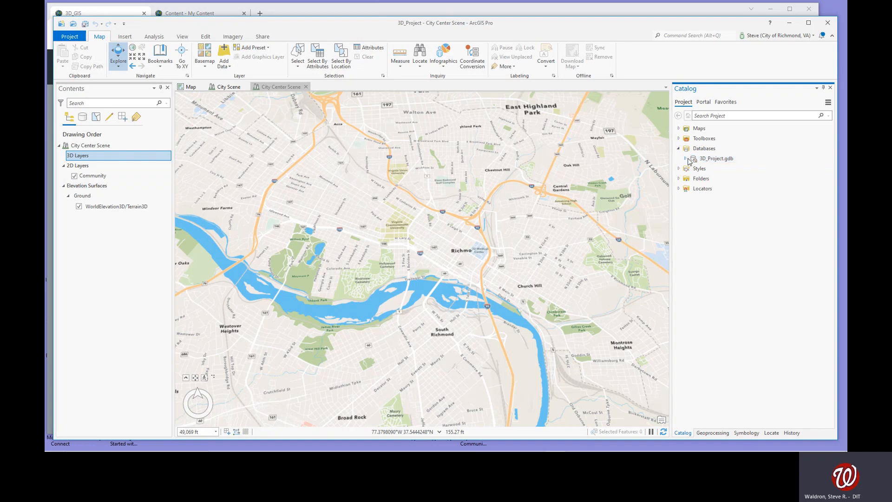
{"action": "left_click", "coordinate": [686, 159]}
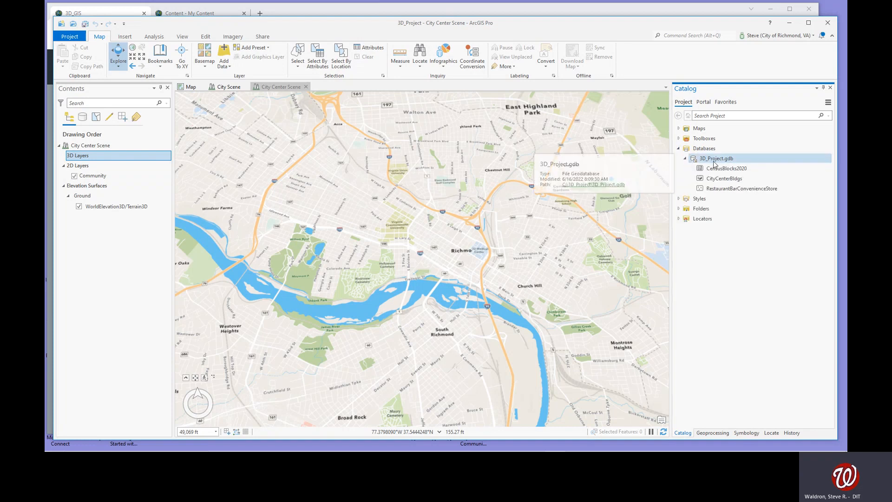
{"action": "left_click", "coordinate": [725, 180]}
{"action": "left_click_drag", "start_coordinate": [725, 180], "coordinate": [487, 215]}
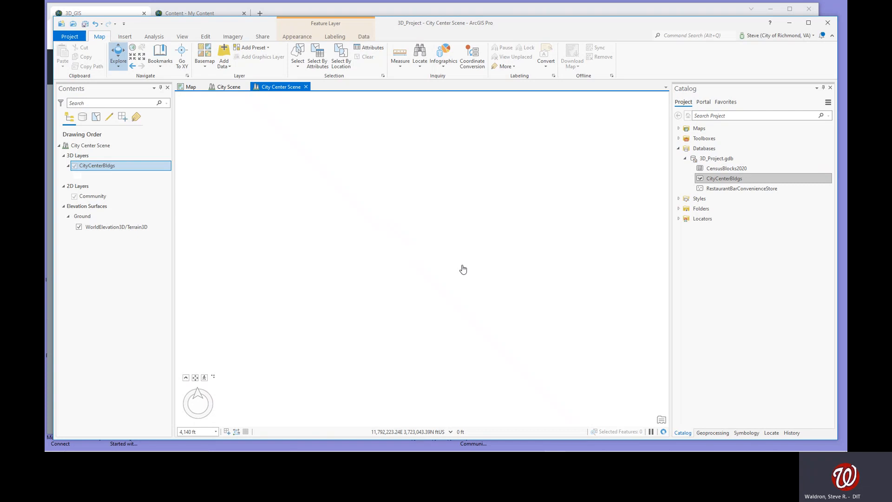
{"action": "left_click", "coordinate": [665, 436]}
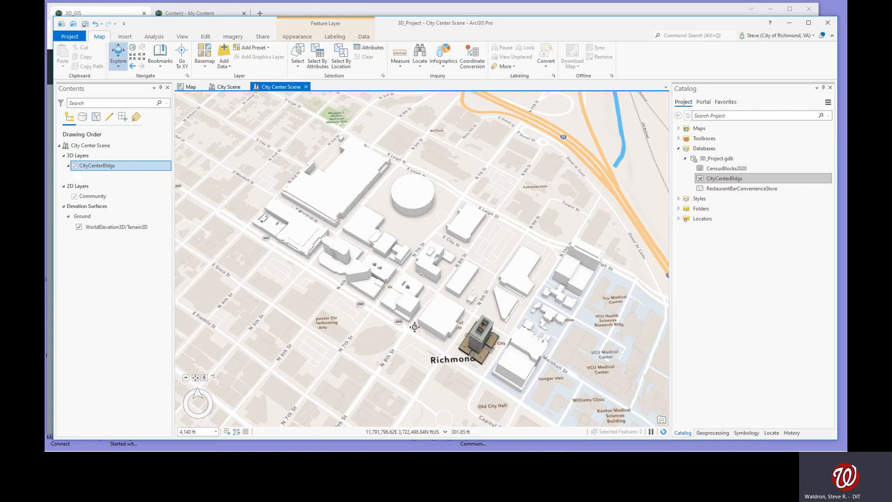
{"action": "middle_click_drag", "start_coordinate": [392, 293], "coordinate": [402, 269]}
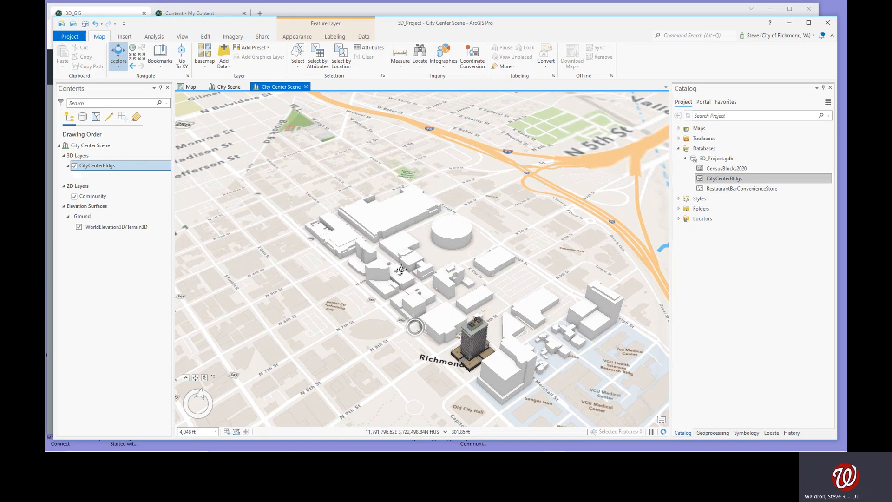
{"action": "scroll", "coordinate": [402, 269], "scroll_direction": "up", "scroll_amount": 3}
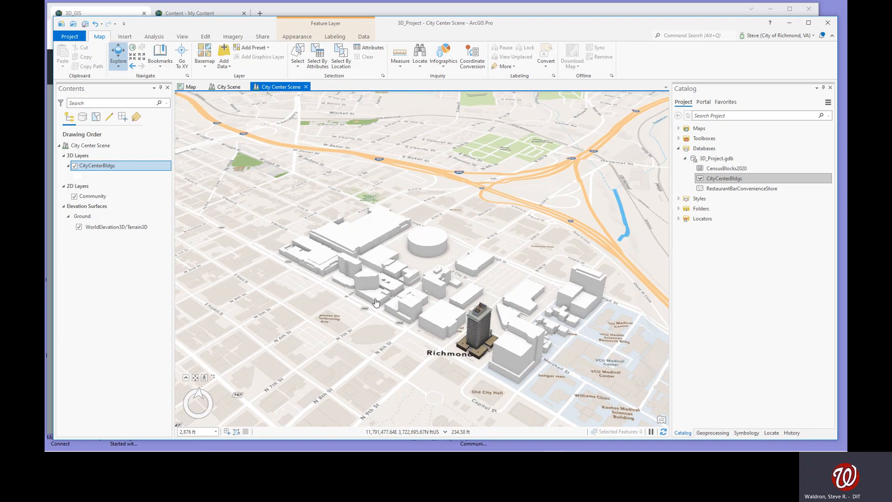
- Examine the UsersCustom field in the CityCenterBldgs attribute table, then close the table
{"action": "left_click", "coordinate": [100, 166]}
{"action": "right_click", "coordinate": [100, 168]}
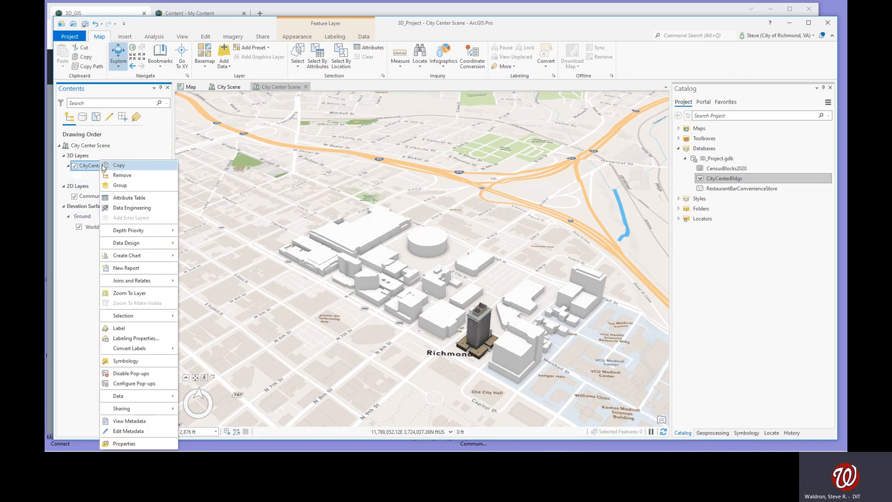
{"action": "left_click", "coordinate": [122, 198]}
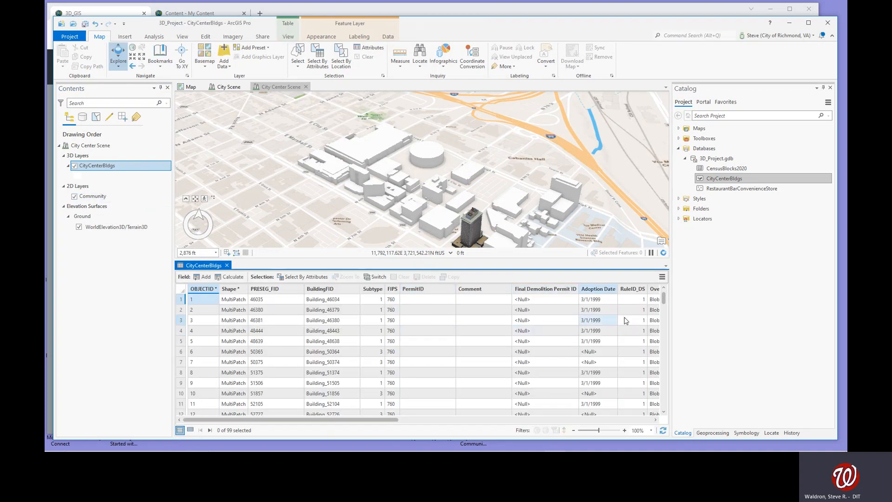
{"action": "left_click_drag", "start_coordinate": [362, 419], "coordinate": [656, 423]}
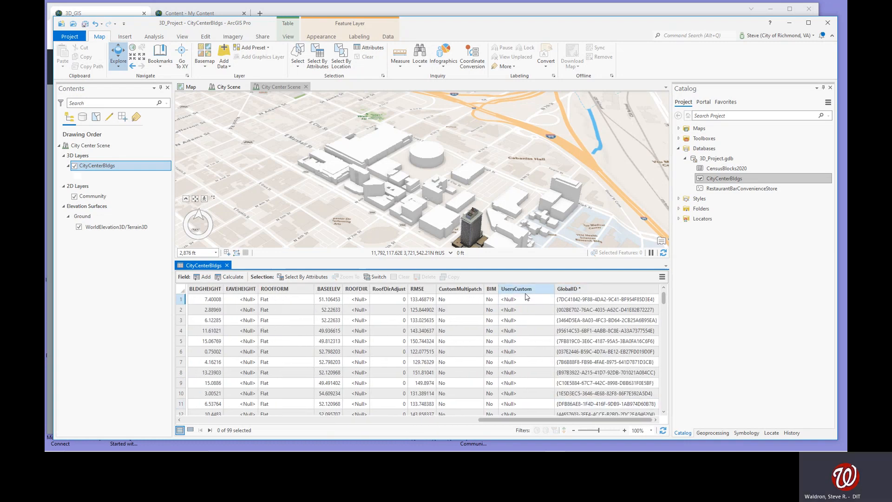
{"action": "mouse_move", "coordinate": [519, 291]}
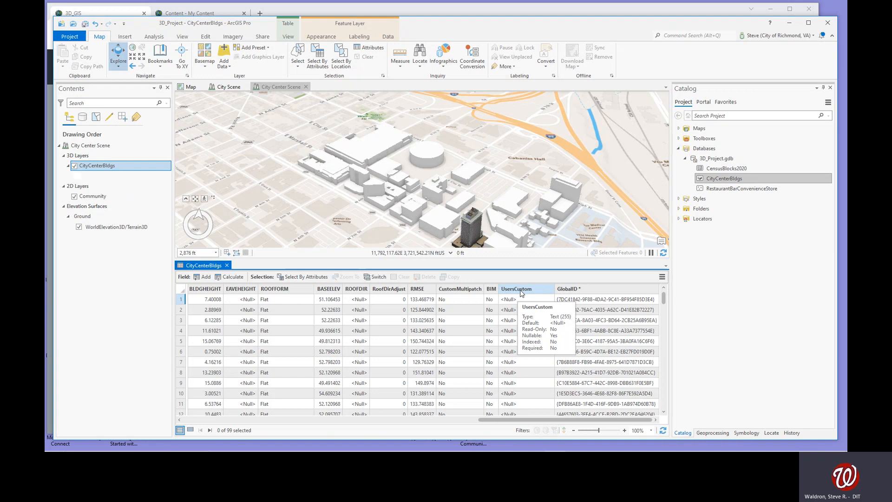
{"action": "left_click", "coordinate": [523, 321]}
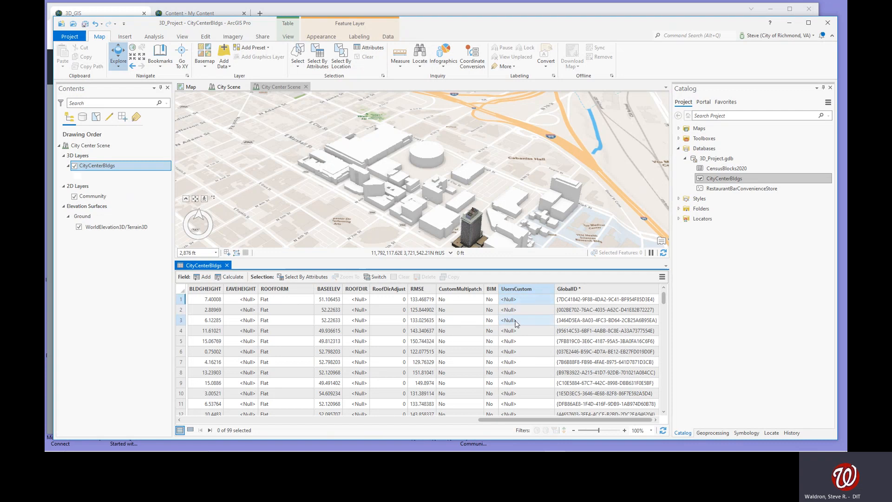
{"action": "left_click", "coordinate": [227, 265]}
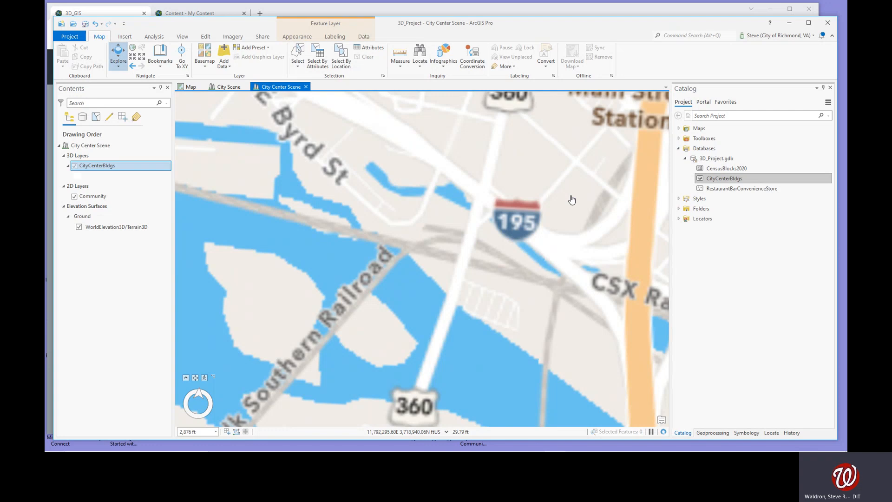
{"action": "scroll", "coordinate": [519, 141], "scroll_direction": "down", "scroll_amount": 2}
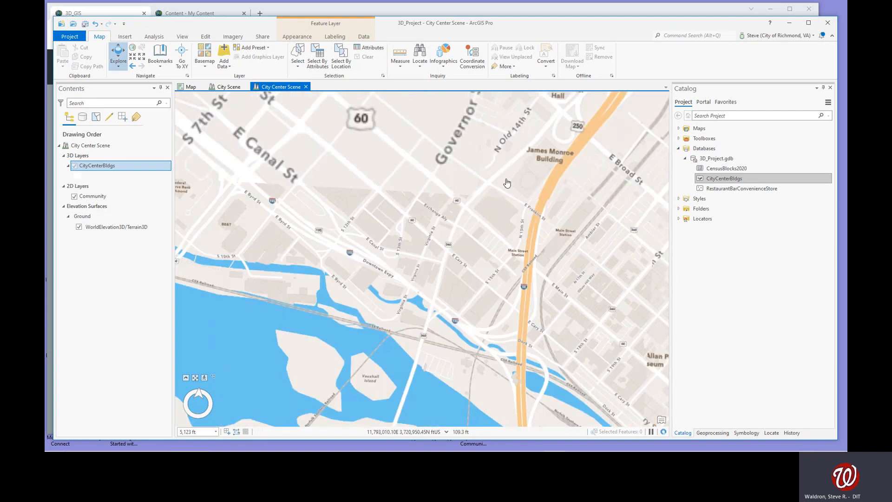
{"action": "left_click_drag", "start_coordinate": [512, 168], "coordinate": [439, 354]}
{"action": "left_click_drag", "start_coordinate": [412, 223], "coordinate": [461, 363]}
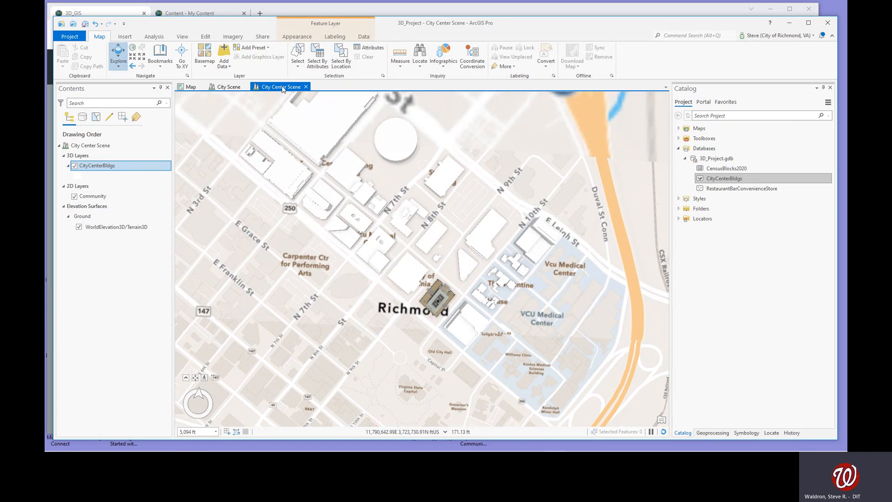
- Lasso-select the round building and the two large buildings southeast of it along E Leigh St
{"action": "left_click", "coordinate": [297, 65]}
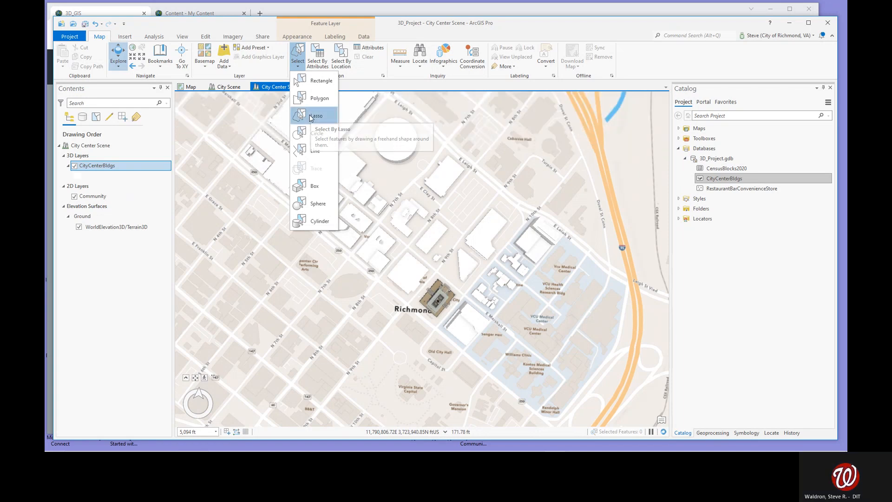
{"action": "left_click", "coordinate": [312, 116]}
{"action": "mouse_move", "coordinate": [403, 118]}
{"action": "left_mouse_down"}
{"action": "mouse_move", "coordinate": [377, 120]}
{"action": "mouse_move", "coordinate": [378, 159]}
{"action": "mouse_move", "coordinate": [456, 217]}
{"action": "mouse_move", "coordinate": [463, 245]}
{"action": "mouse_move", "coordinate": [487, 261]}
{"action": "mouse_move", "coordinate": [511, 227]}
{"action": "mouse_move", "coordinate": [495, 194]}
{"action": "left_mouse_up"}
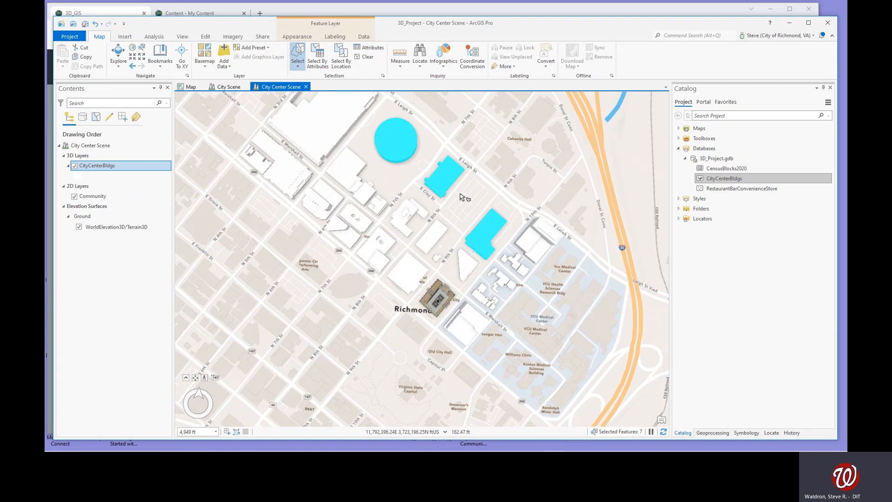
- Set the UsersCustom attribute to Demo for all selected CityCenterBldgs features at once and apply the change
{"action": "left_click", "coordinate": [205, 37]}
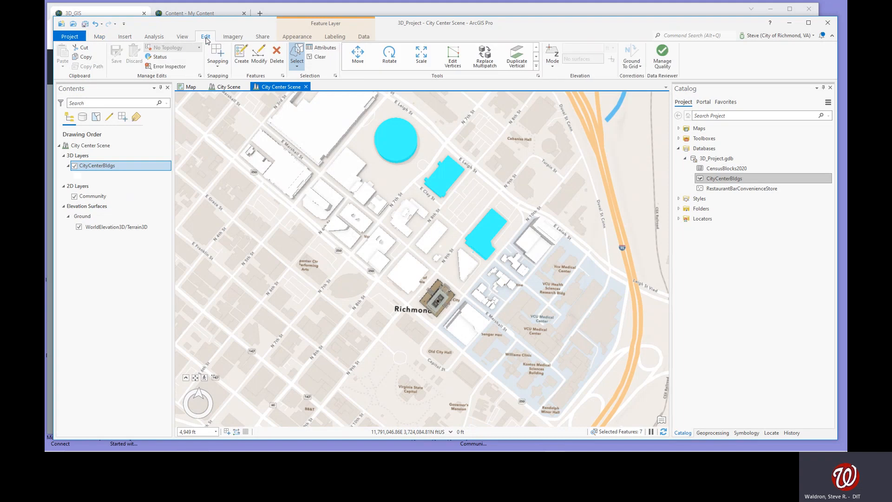
{"action": "left_click", "coordinate": [325, 48]}
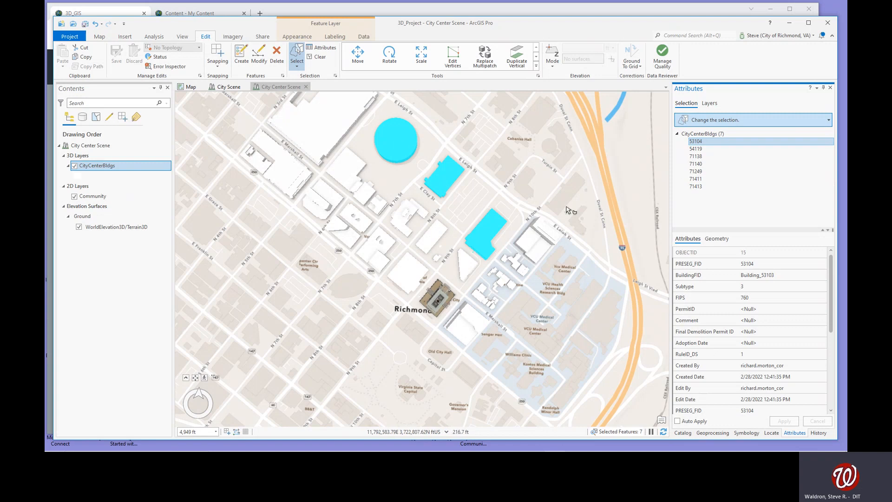
{"action": "left_click", "coordinate": [709, 134]}
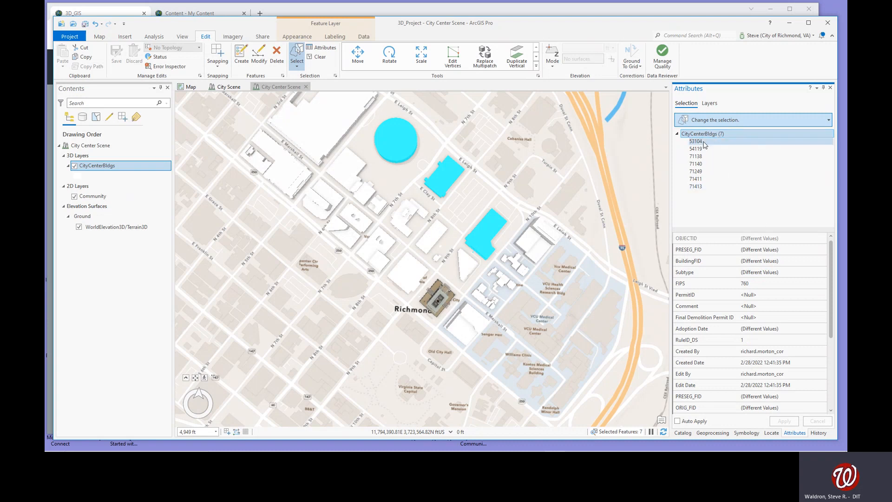
{"action": "left_click_drag", "start_coordinate": [830, 256], "coordinate": [831, 342]}
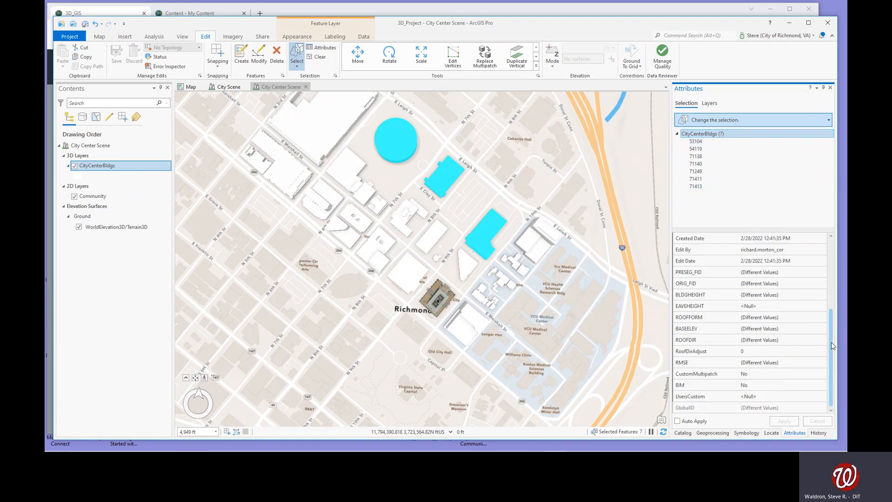
{"action": "left_click", "coordinate": [794, 401]}
{"action": "type", "text": "Demo"}
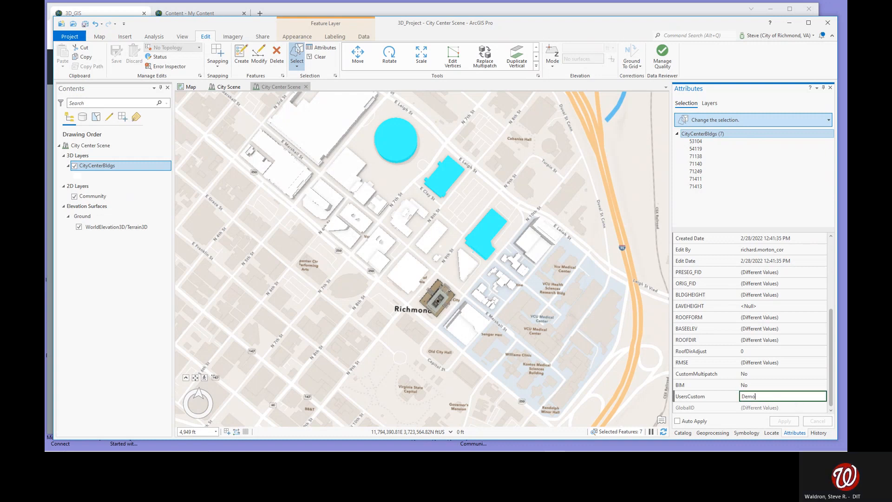
{"action": "key", "text": "Tab"}
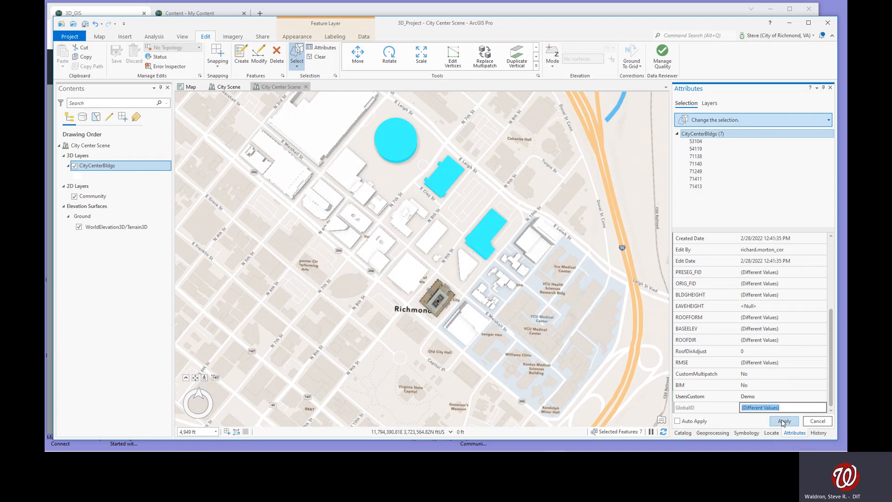
{"action": "left_click", "coordinate": [784, 421]}
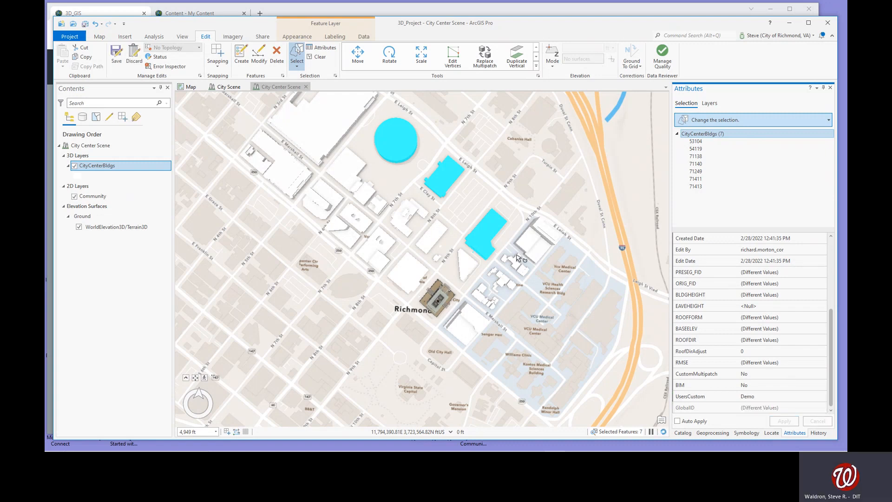
- Clear the building selection and save all edits
{"action": "left_click", "coordinate": [320, 58]}
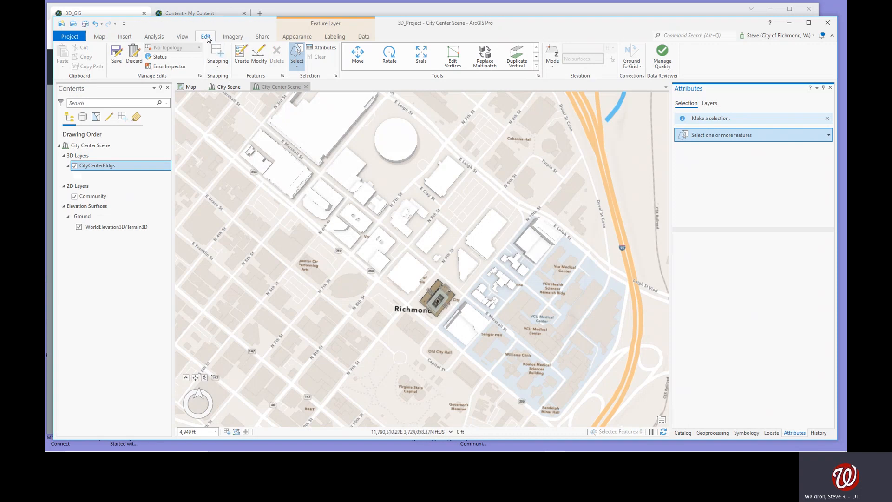
{"action": "left_click", "coordinate": [116, 57]}
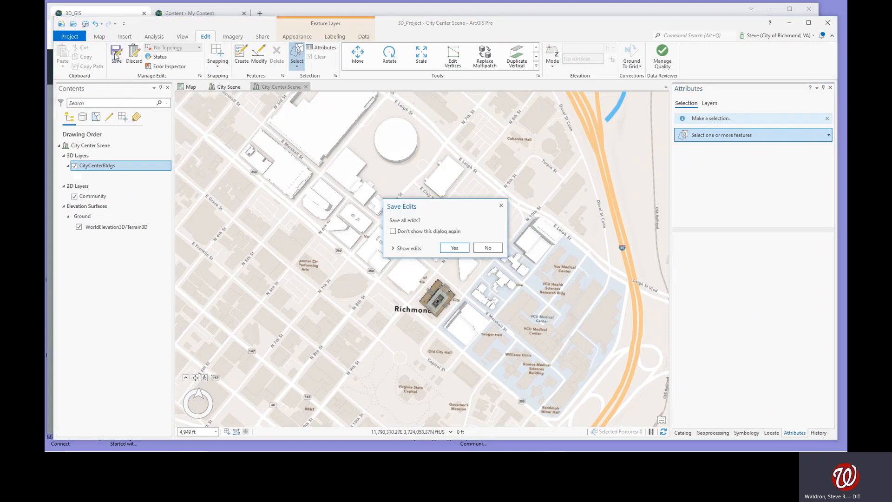
{"action": "left_click", "coordinate": [453, 248]}
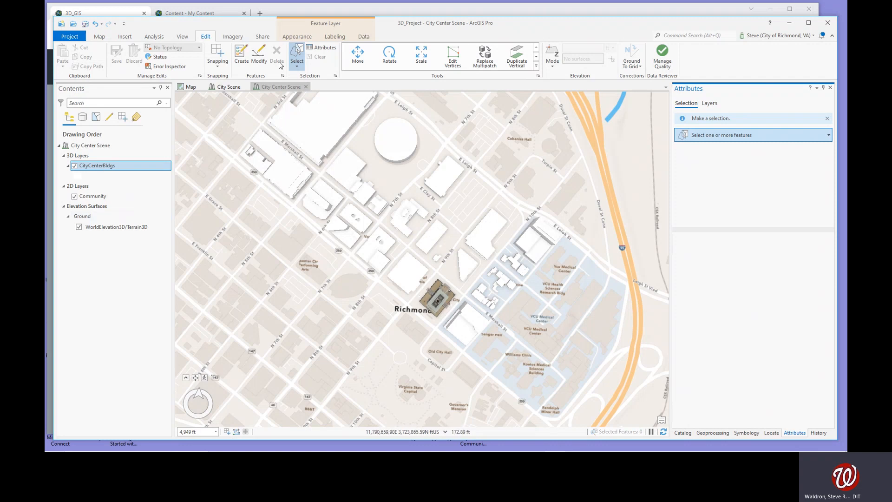
- Symbolize the CityCenterBldgs layer with Unique Values based on the UsersCustom field
{"action": "left_click", "coordinate": [295, 37]}
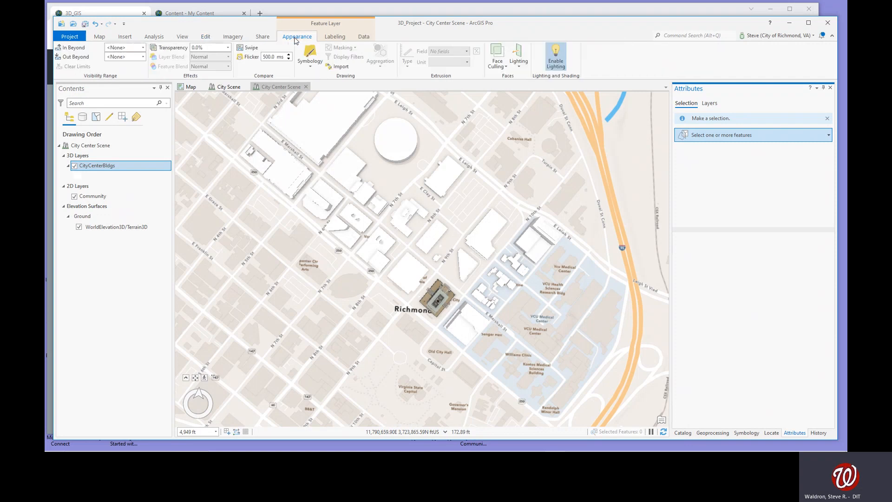
{"action": "left_click", "coordinate": [310, 64]}
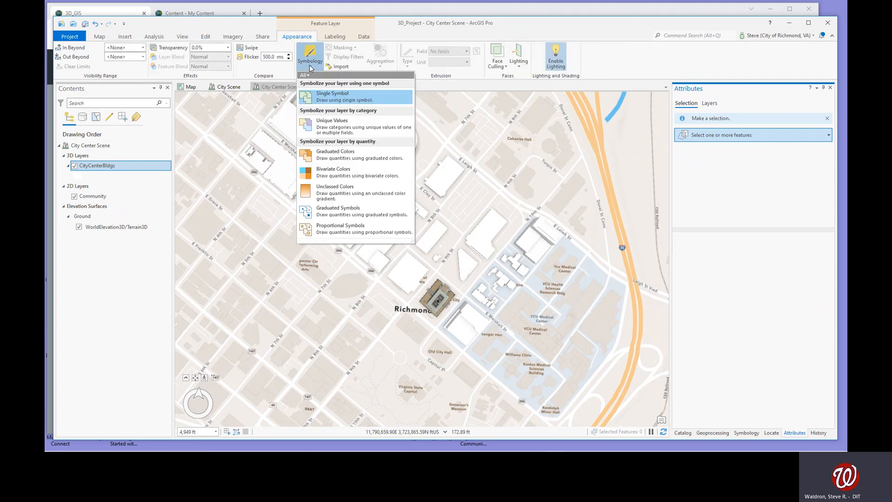
{"action": "left_click", "coordinate": [333, 125]}
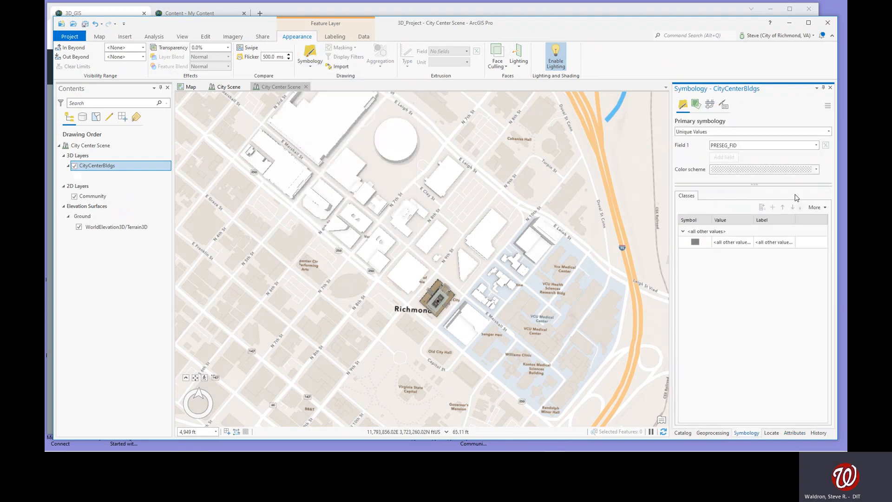
{"action": "left_click", "coordinate": [816, 146]}
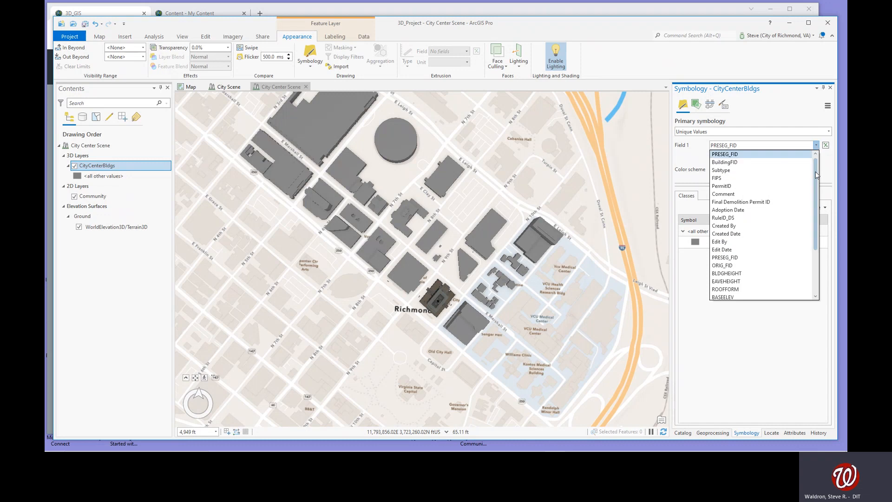
{"action": "scroll", "coordinate": [790, 260], "scroll_direction": "down", "scroll_amount": 1}
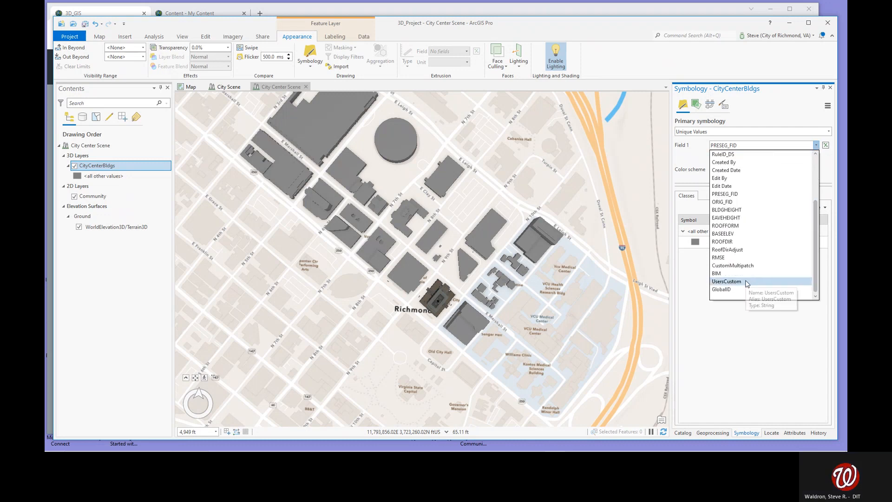
{"action": "left_click", "coordinate": [747, 282]}
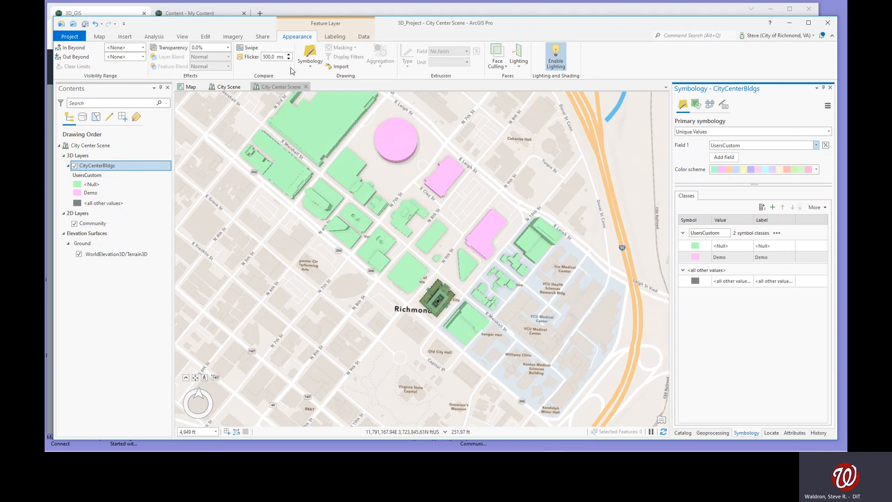
- Change the Demo class of CityCenterBldgs to the Red with Edges mesh symbol
{"action": "left_click", "coordinate": [99, 37]}
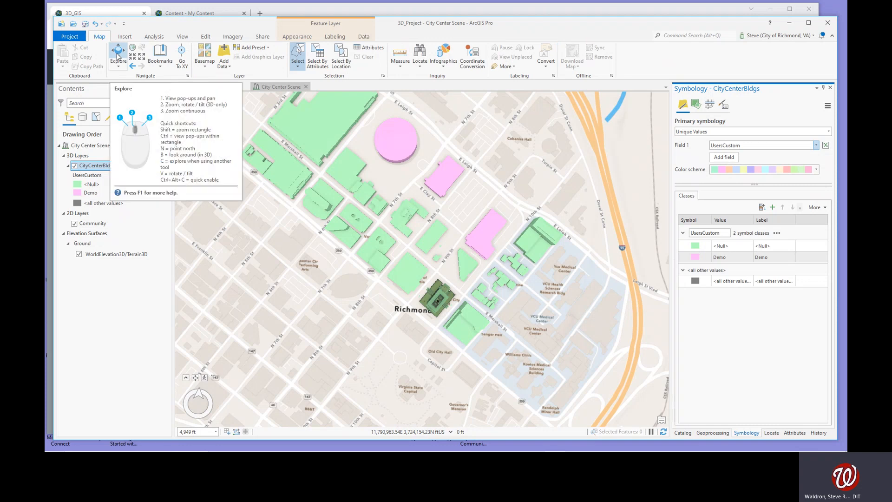
{"action": "left_click", "coordinate": [118, 54]}
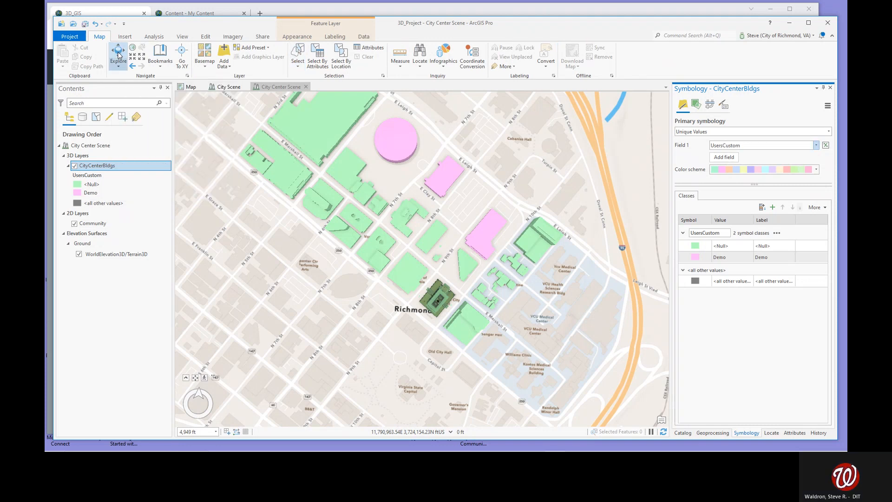
{"action": "left_click_drag", "start_coordinate": [399, 255], "coordinate": [406, 288]}
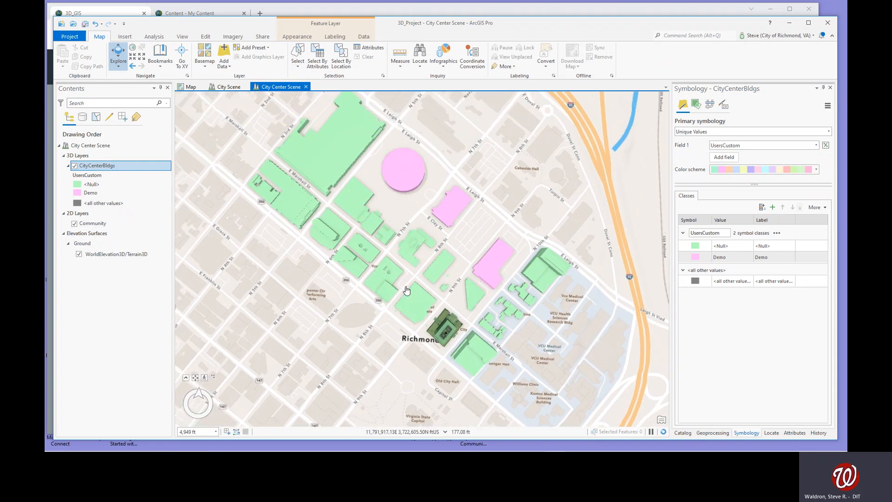
{"action": "middle_click_drag", "start_coordinate": [405, 278], "coordinate": [425, 197]}
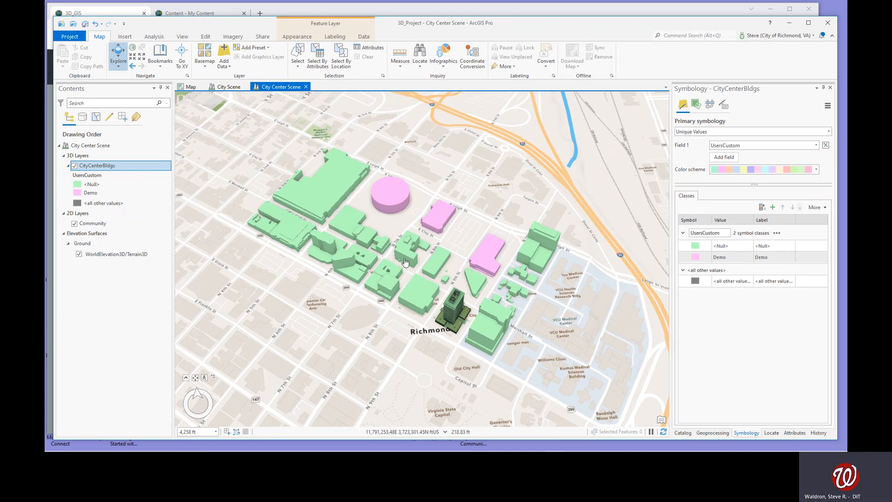
{"action": "left_click", "coordinate": [699, 257]}
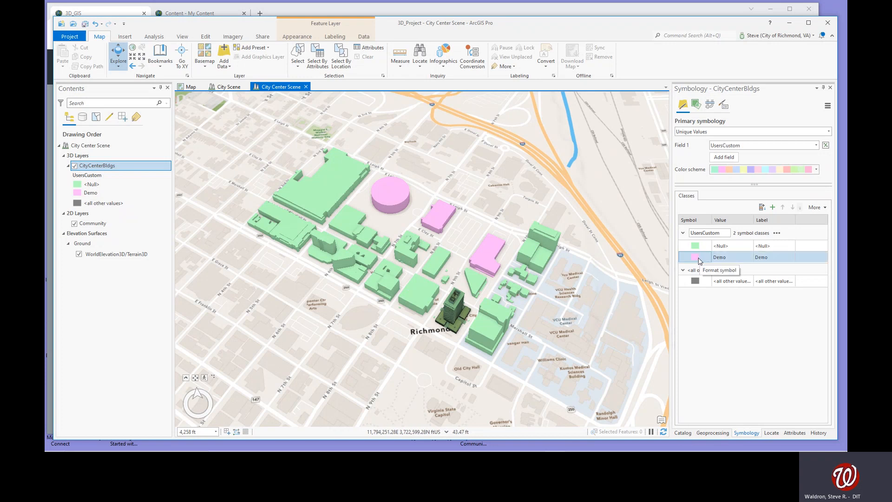
{"action": "left_click", "coordinate": [696, 258]}
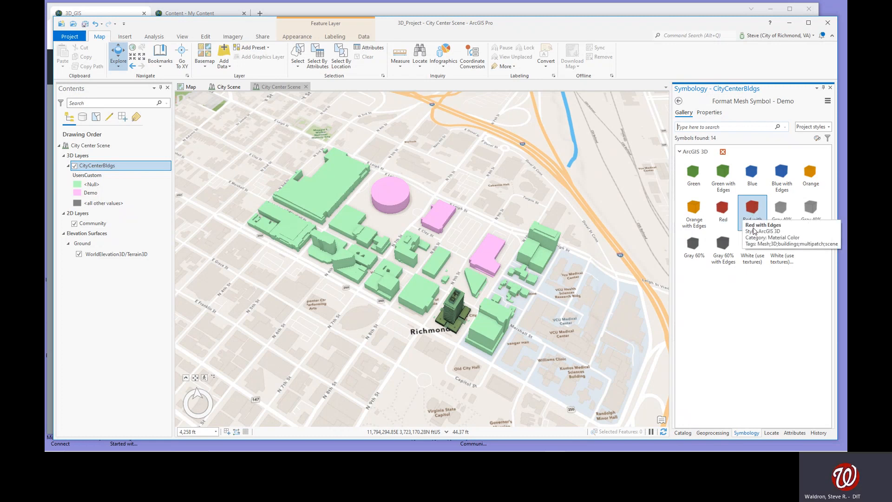
{"action": "left_click", "coordinate": [753, 210]}
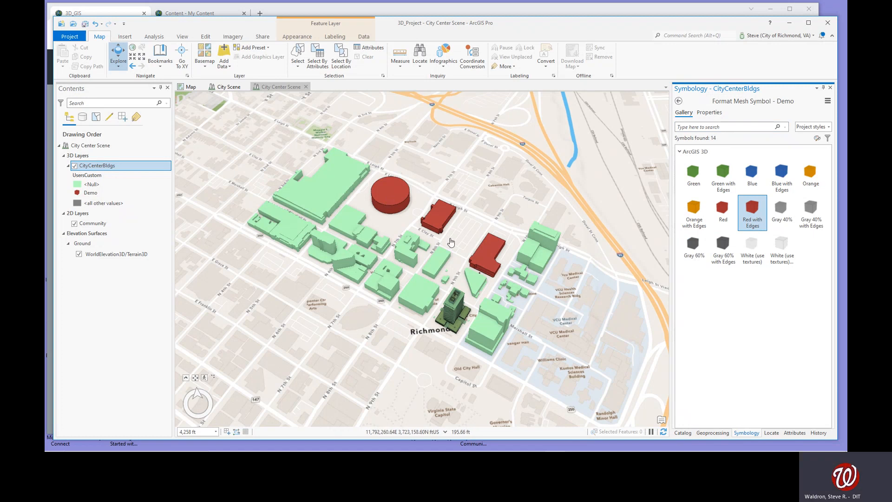
- Change the <Null> class of CityCenterBldgs to the white mesh symbol that uses textures and draws edges
{"action": "left_click", "coordinate": [678, 100]}
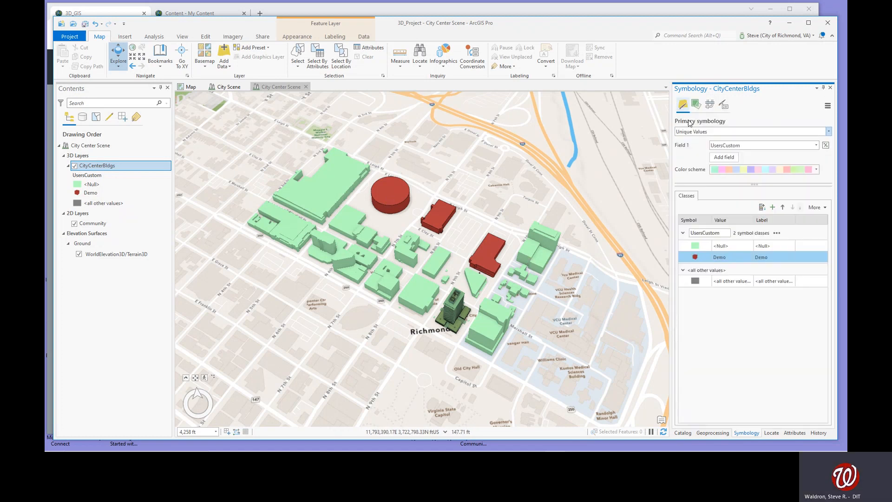
{"action": "left_click", "coordinate": [697, 247]}
{"action": "left_click", "coordinate": [695, 248]}
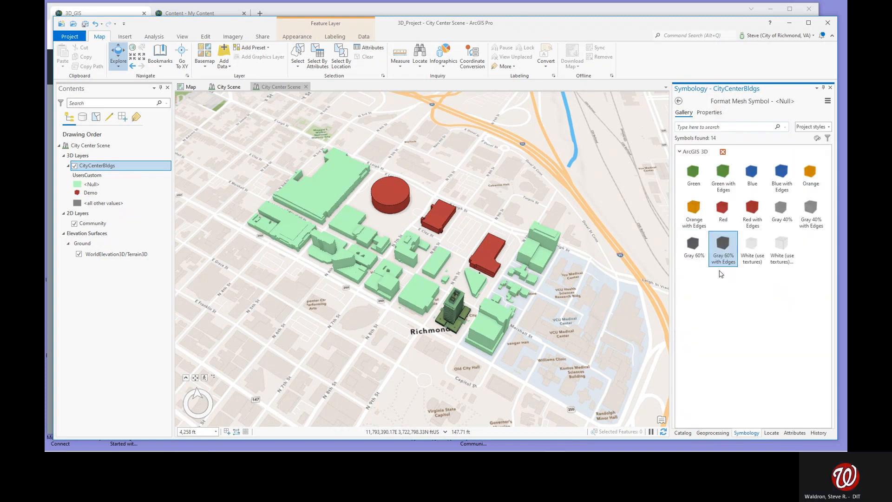
{"action": "left_click", "coordinate": [781, 248]}
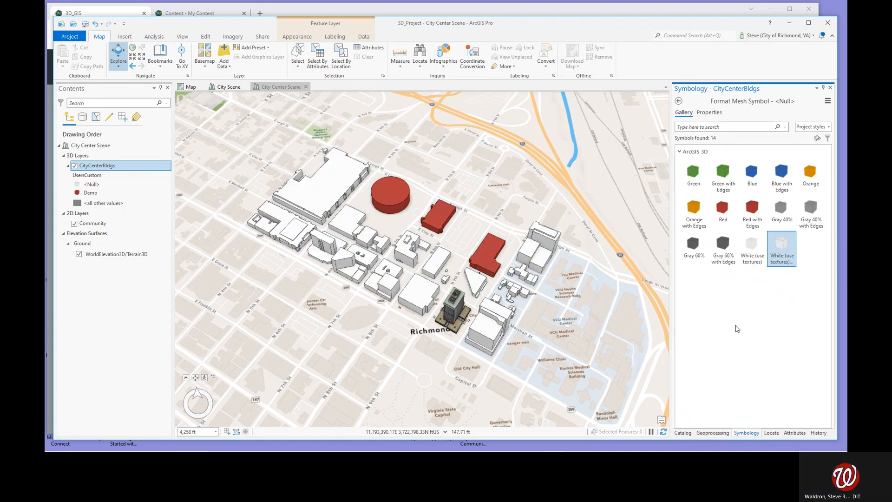
{"action": "middle_click_drag", "start_coordinate": [398, 315], "coordinate": [410, 297]}
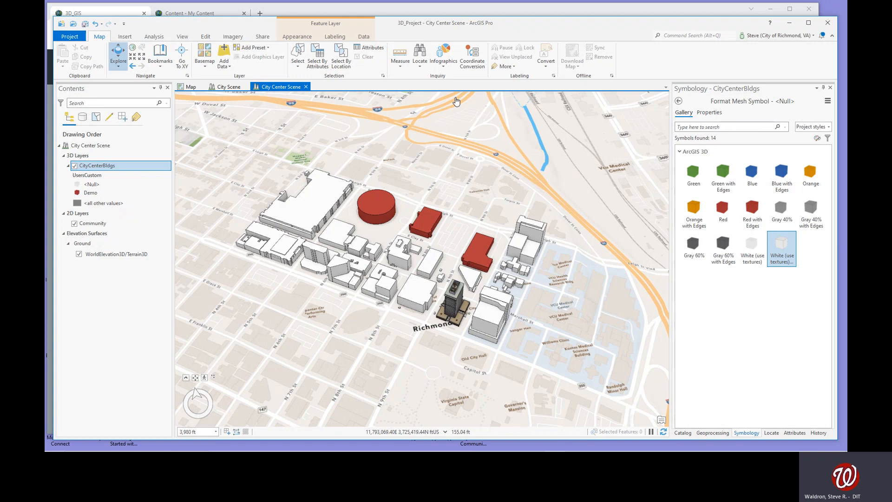
- Switch to the 3D_GIS story map in the browser, read page 8 on using 2D layers in a scene, and return to ArcGIS Pro
{"action": "left_click", "coordinate": [685, 11]}
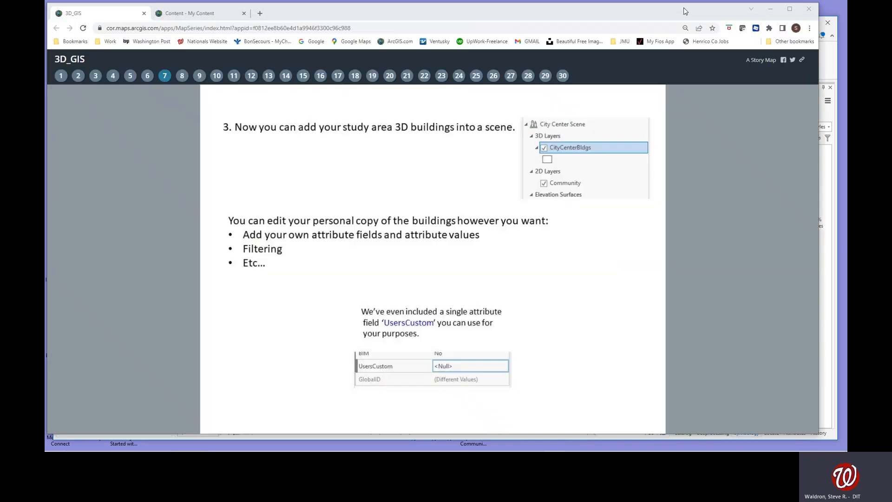
{"action": "left_click", "coordinate": [182, 76]}
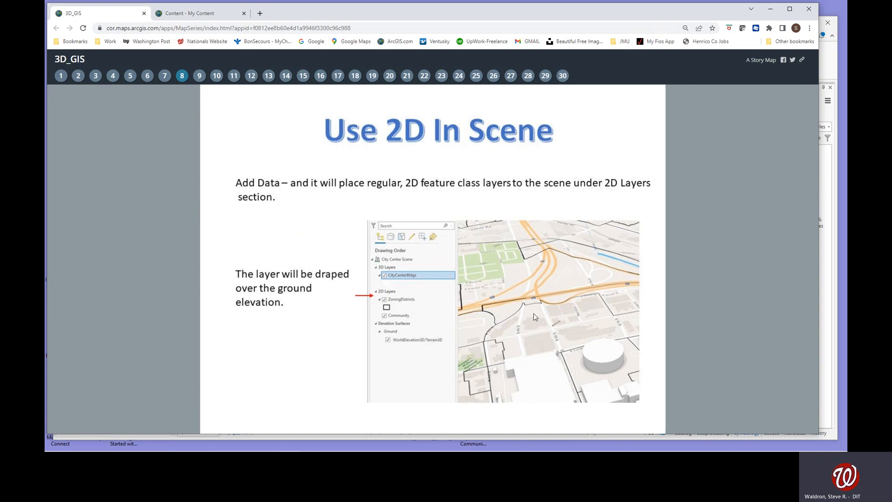
{"action": "left_click", "coordinate": [825, 65]}
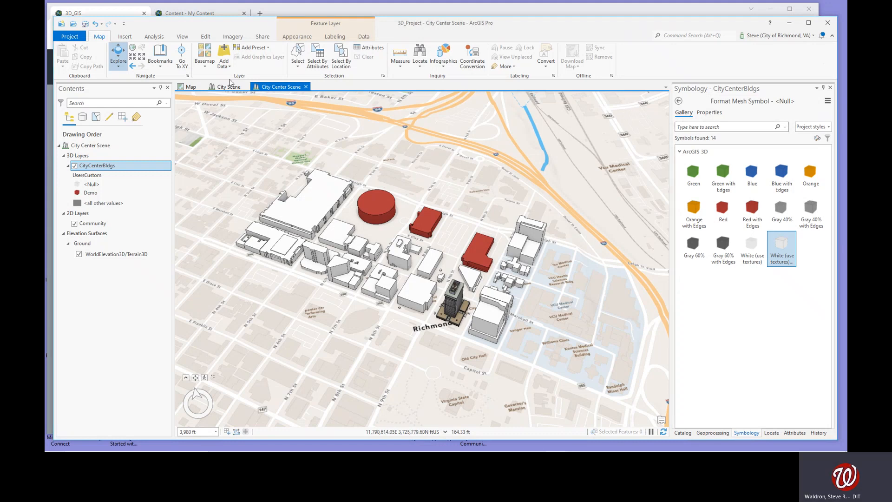
- Add the Zoning Districts feature layer from My Organization to the City Center Scene, filtering the portal content by the Zoning category
{"action": "left_click", "coordinate": [223, 55]}
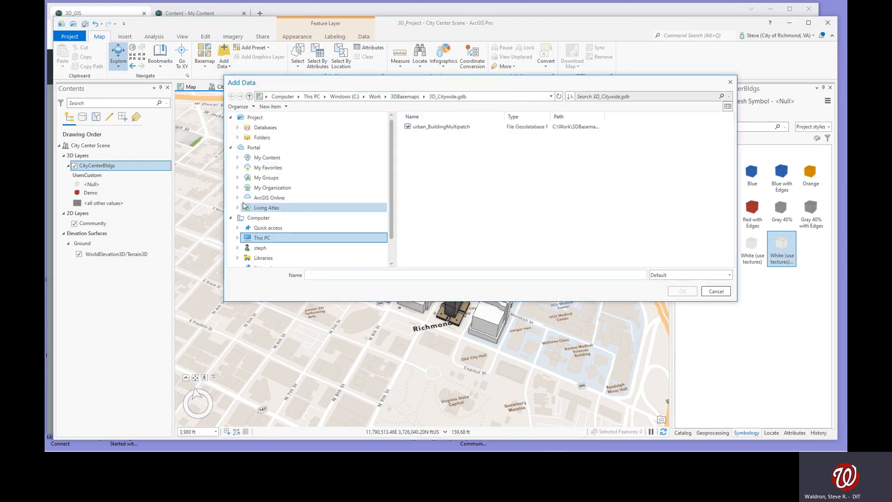
{"action": "left_click", "coordinate": [269, 187]}
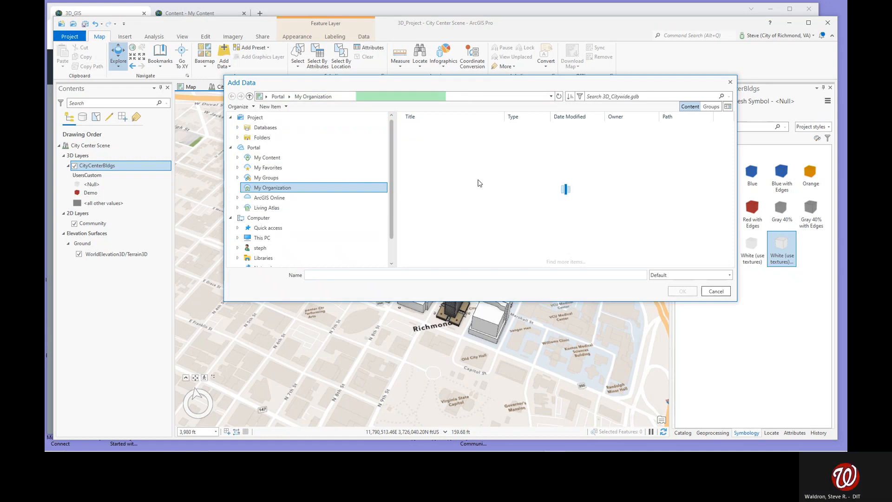
{"action": "left_click", "coordinate": [579, 97]}
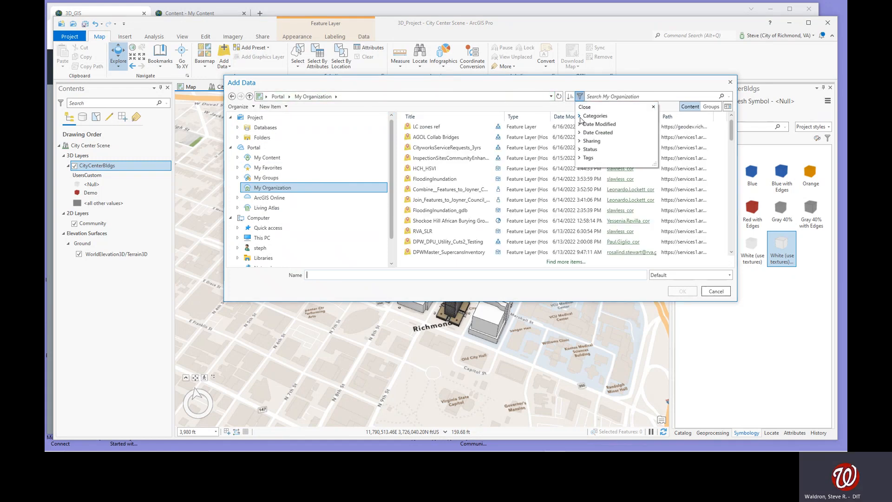
{"action": "left_click", "coordinate": [581, 117]}
{"action": "left_click", "coordinate": [587, 253]}
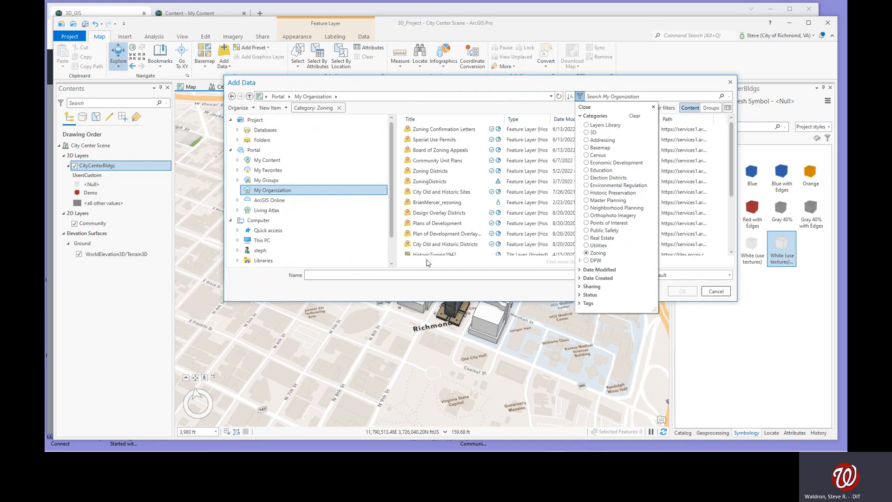
{"action": "left_click", "coordinate": [430, 172]}
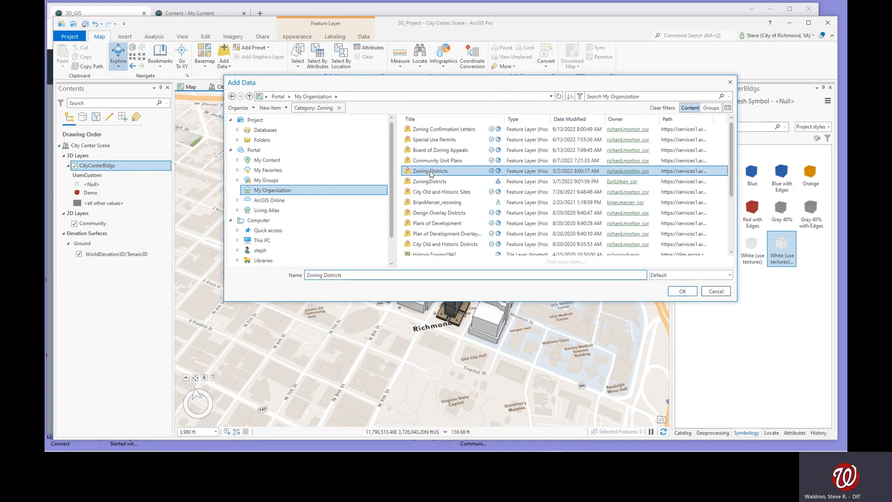
{"action": "left_click", "coordinate": [683, 291]}
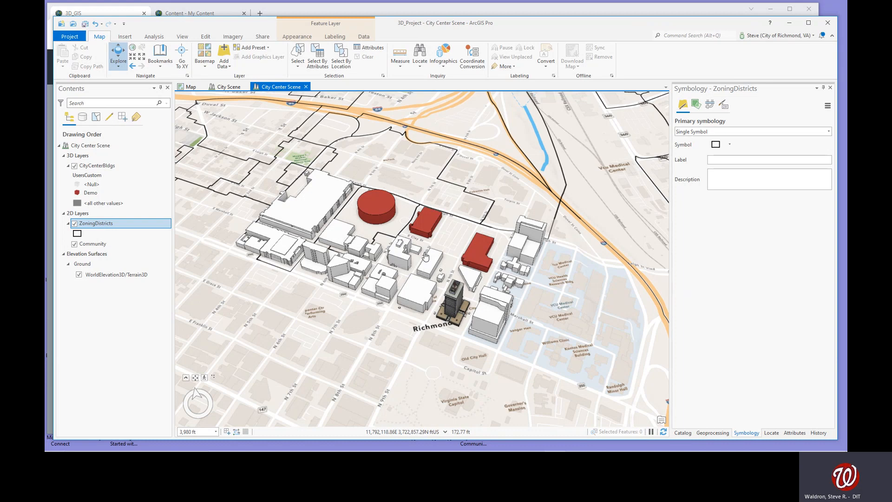
{"action": "middle_click_drag", "start_coordinate": [448, 252], "coordinate": [425, 242]}
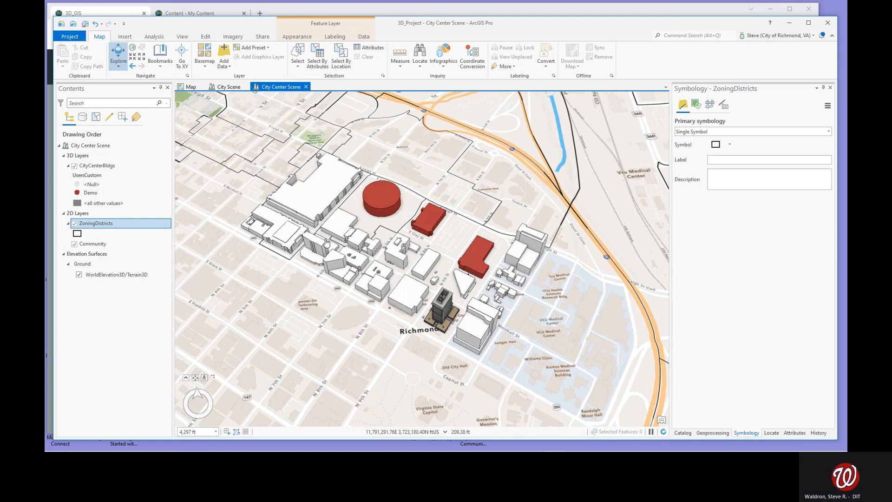
- Switch to the 3D_GIS story map in the browser, read page 9 on labeling 2D layers in a scene, and return to ArcGIS Pro
{"action": "left_click", "coordinate": [387, 13]}
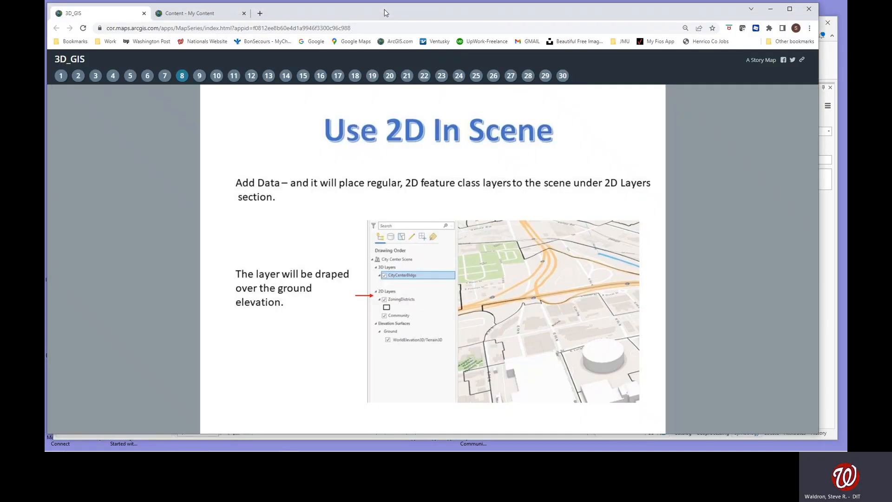
{"action": "left_click", "coordinate": [200, 77]}
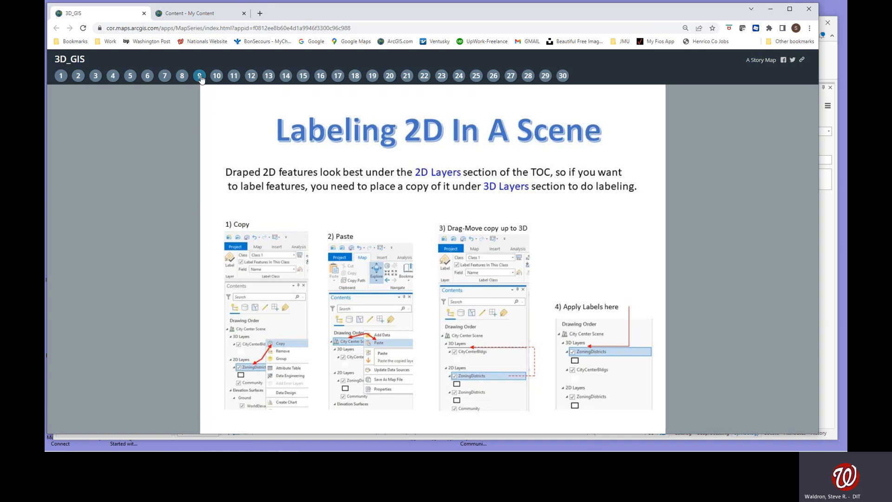
{"action": "left_click", "coordinate": [833, 74]}
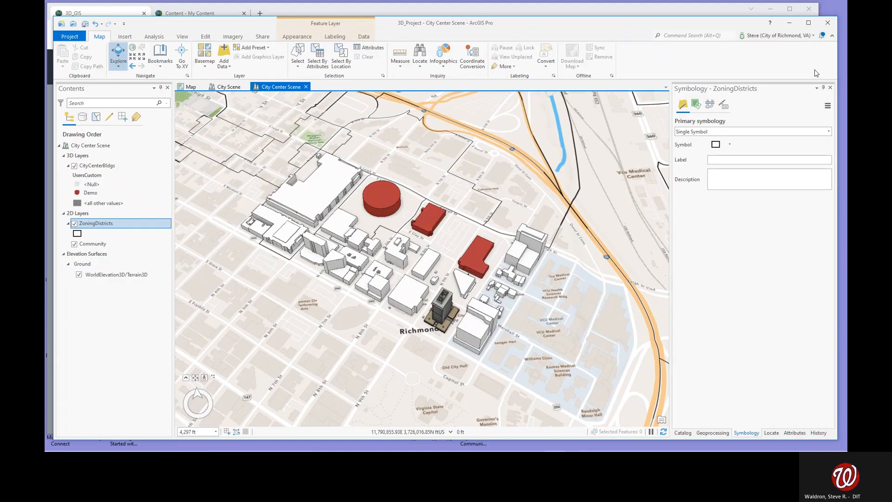
- Copy the ZoningDistricts layer and paste the duplicate into the City Center Scene
{"action": "right_click", "coordinate": [100, 226]}
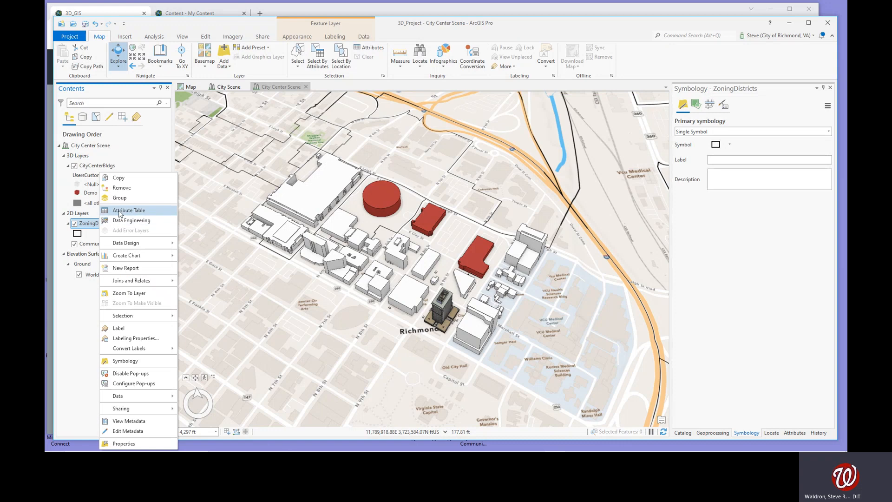
{"action": "left_click", "coordinate": [122, 178]}
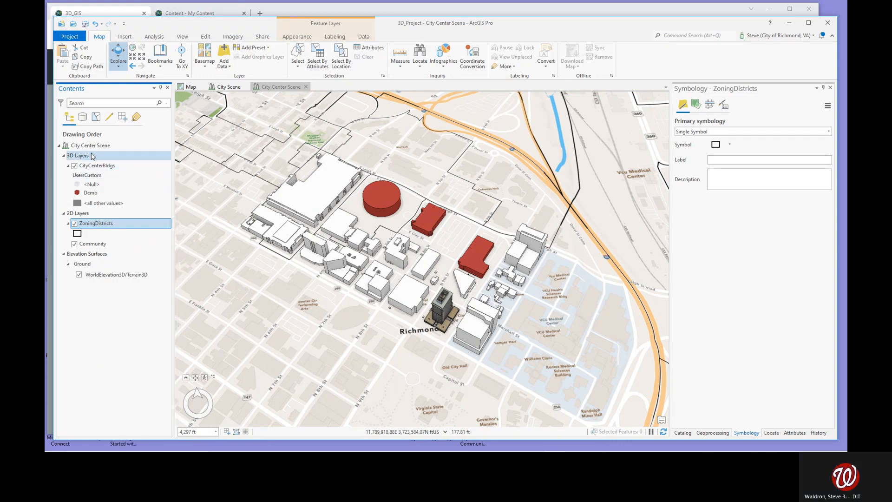
{"action": "right_click", "coordinate": [101, 147]}
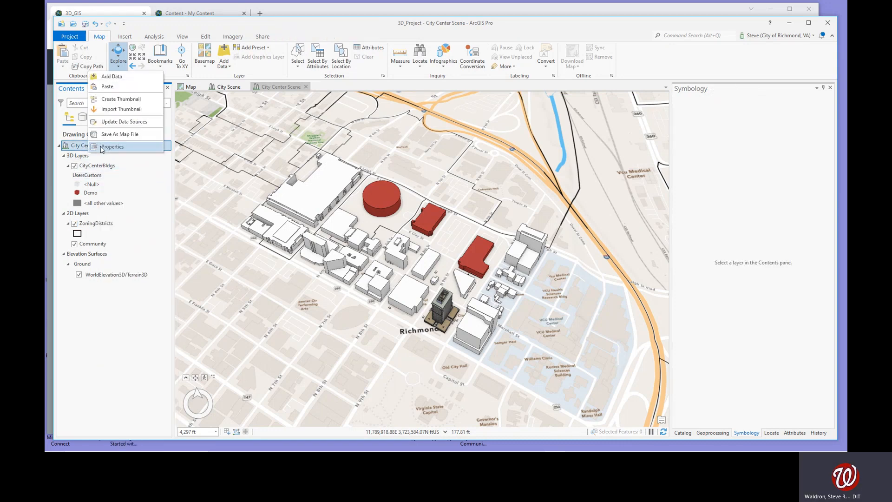
{"action": "left_click", "coordinate": [107, 87]}
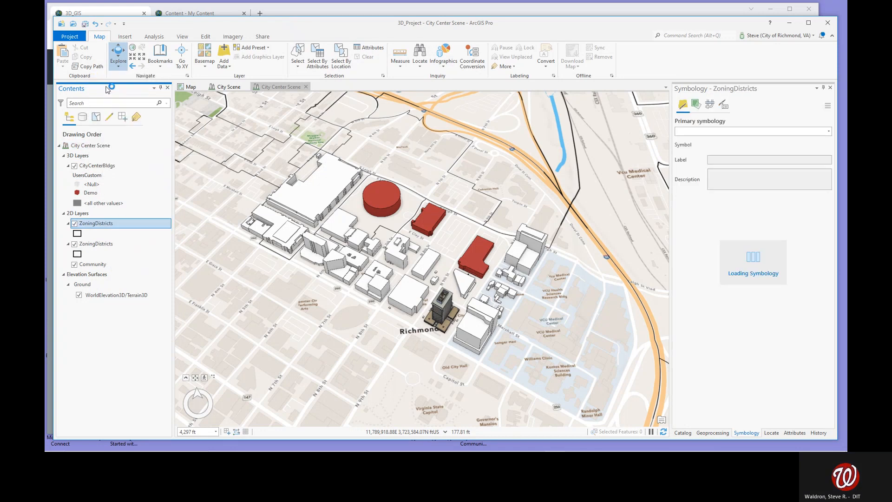
- Move the upper ZoningDistricts copy from 2D Layers into 3D Layers, above CityCenterBldgs
{"action": "left_click", "coordinate": [90, 225]}
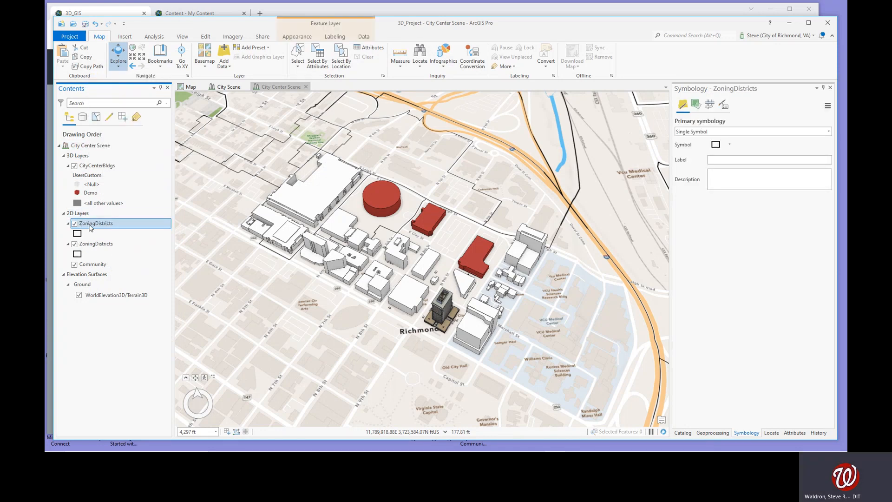
{"action": "left_click", "coordinate": [91, 226]}
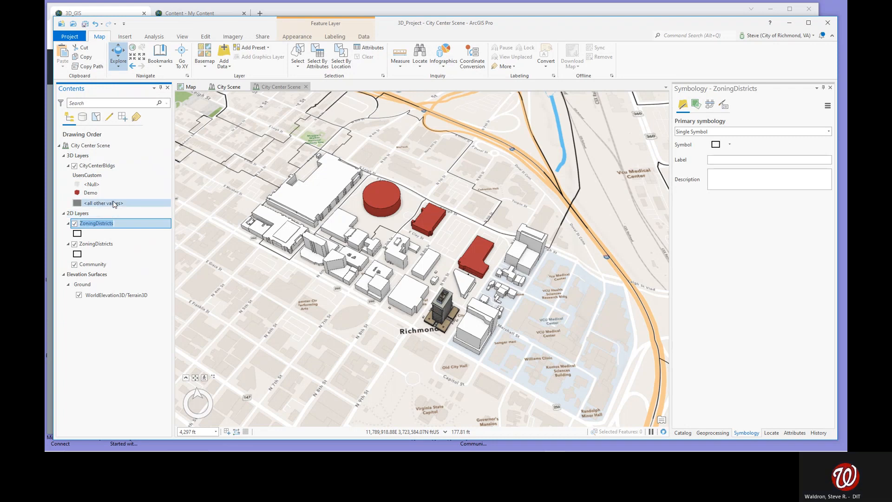
{"action": "left_click", "coordinate": [104, 233]}
{"action": "left_click", "coordinate": [103, 225]}
{"action": "left_click_drag", "start_coordinate": [103, 225], "coordinate": [103, 172]}
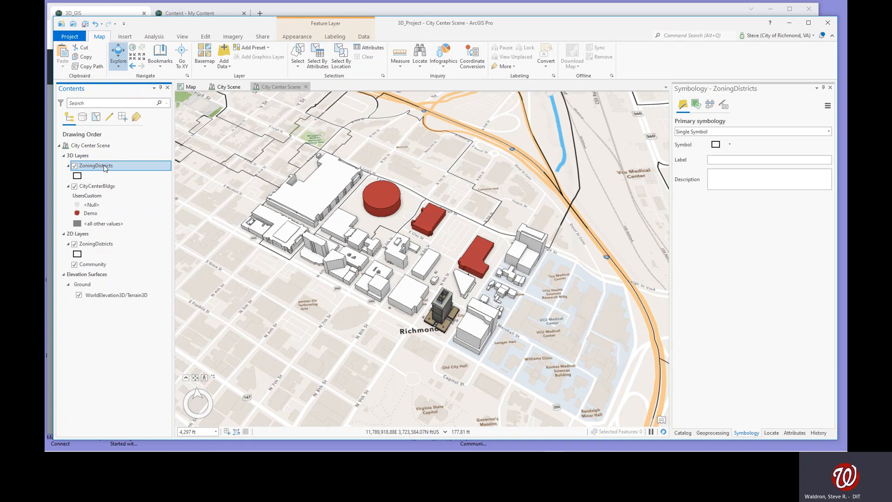
- Label the ZoningDistricts copy under 3D Layers by the Name field in bold red text
{"action": "left_click", "coordinate": [334, 37]}
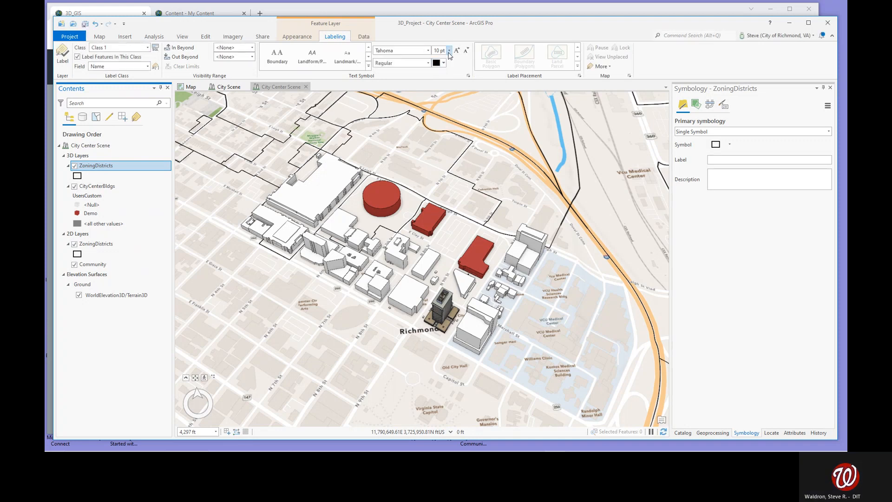
{"action": "left_click", "coordinate": [443, 63]}
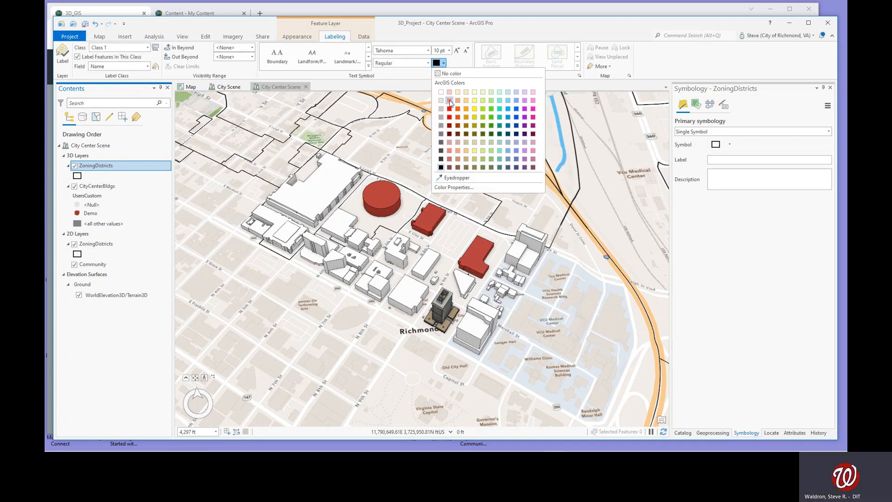
{"action": "left_click", "coordinate": [449, 108]}
{"action": "left_click", "coordinate": [428, 63]}
{"action": "left_click", "coordinate": [412, 77]}
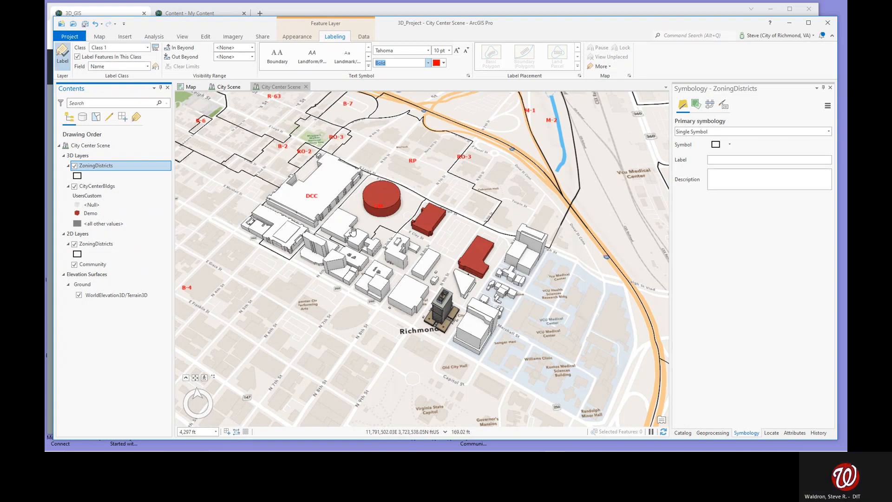
- Rename the ZoningDistricts copy under 3D Layers as Zoning Labels and save the project
{"action": "right_click", "coordinate": [90, 163]}
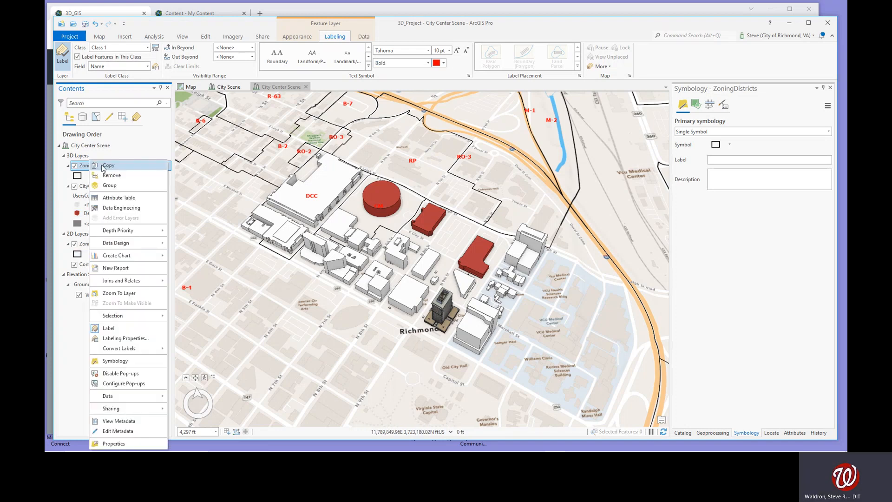
{"action": "left_click", "coordinate": [114, 442]}
{"action": "left_click_drag", "start_coordinate": [427, 173], "coordinate": [410, 174]}
{"action": "type", "text": "Labels"}
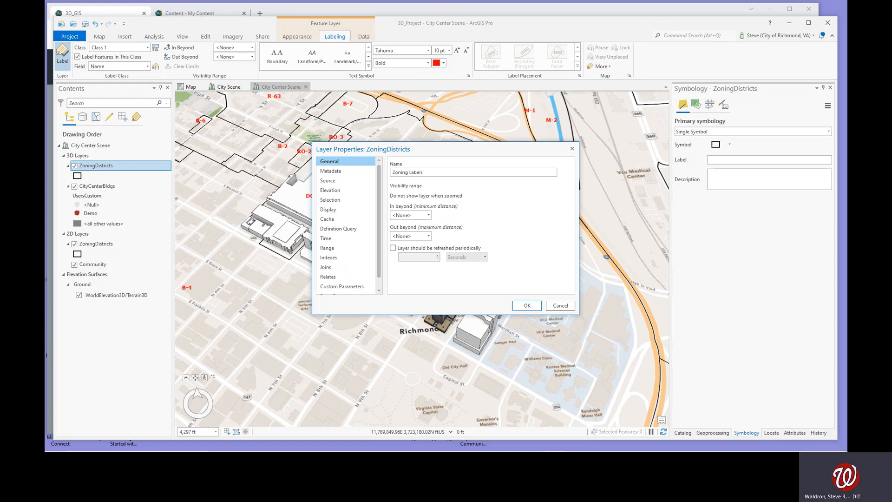
{"action": "left_click", "coordinate": [526, 307]}
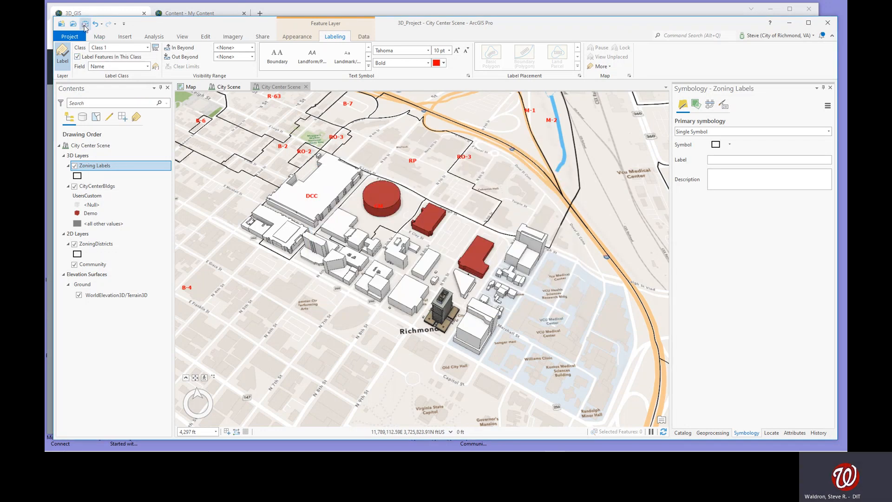
{"action": "left_click", "coordinate": [84, 25]}
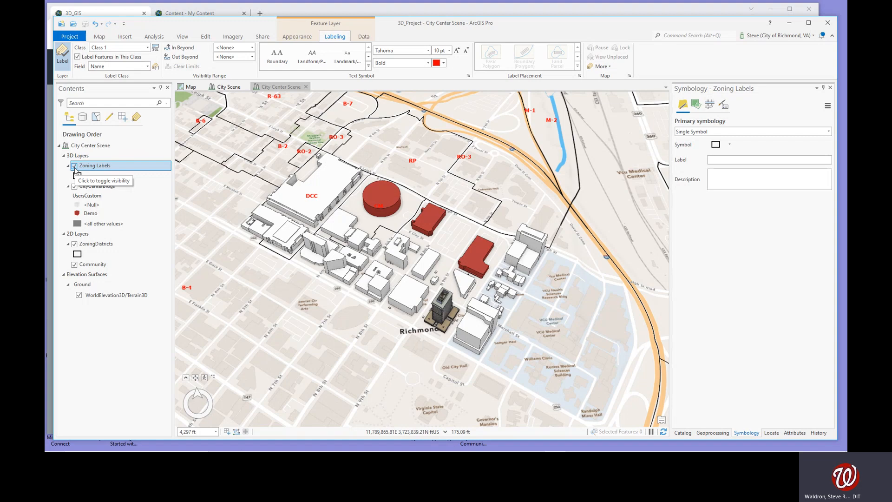
- Check the scene with the Zoning Labels layer hidden, and switch to page 10 of the 3D_GIS story map in the browser
{"action": "left_click", "coordinate": [74, 167]}
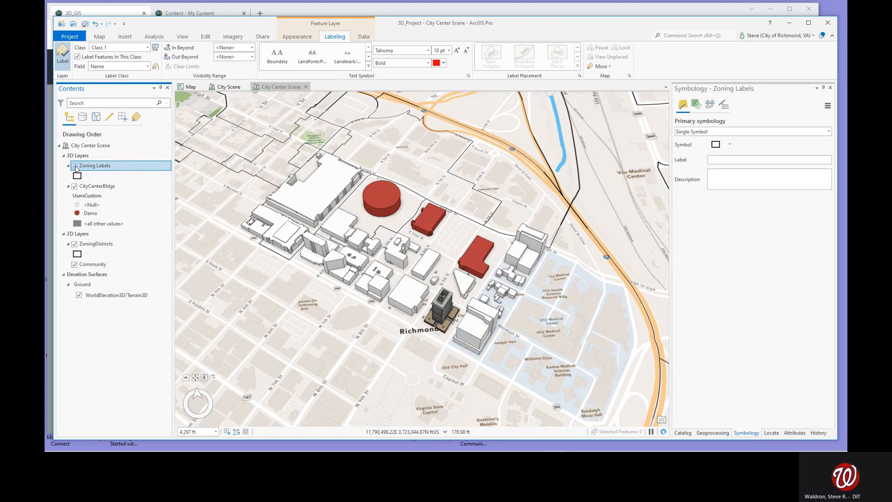
{"action": "left_click", "coordinate": [421, 12]}
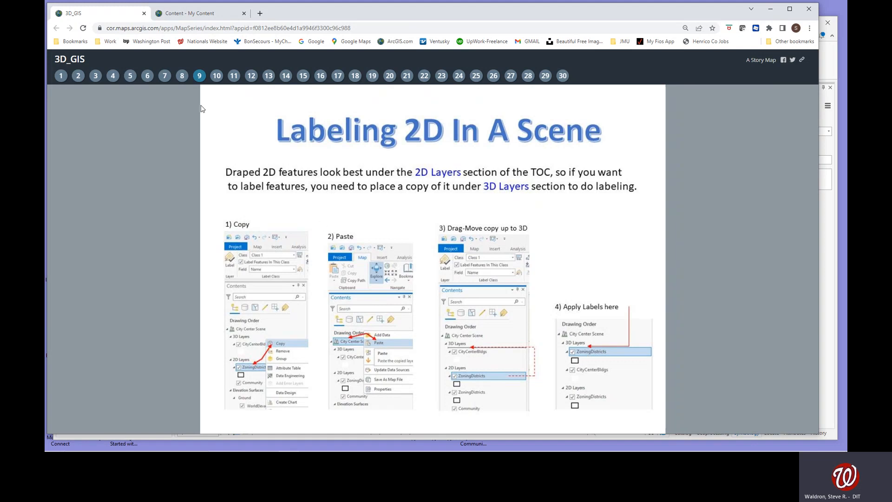
{"action": "left_click", "coordinate": [216, 77]}
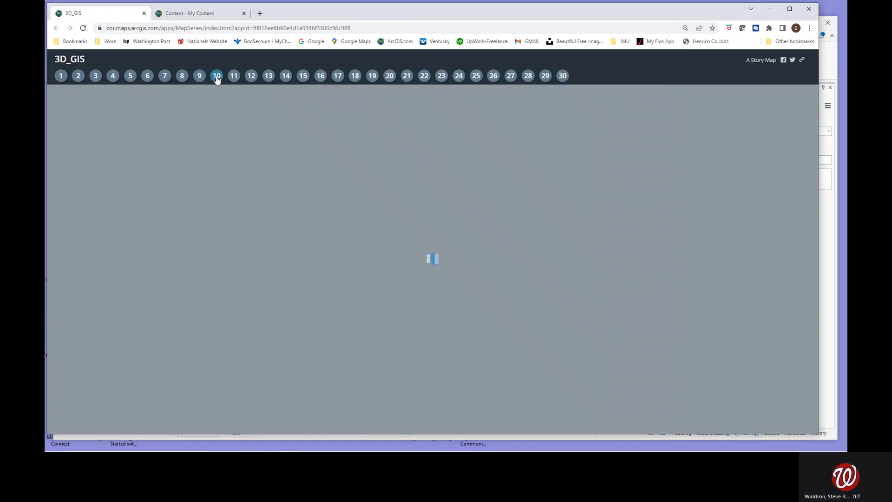
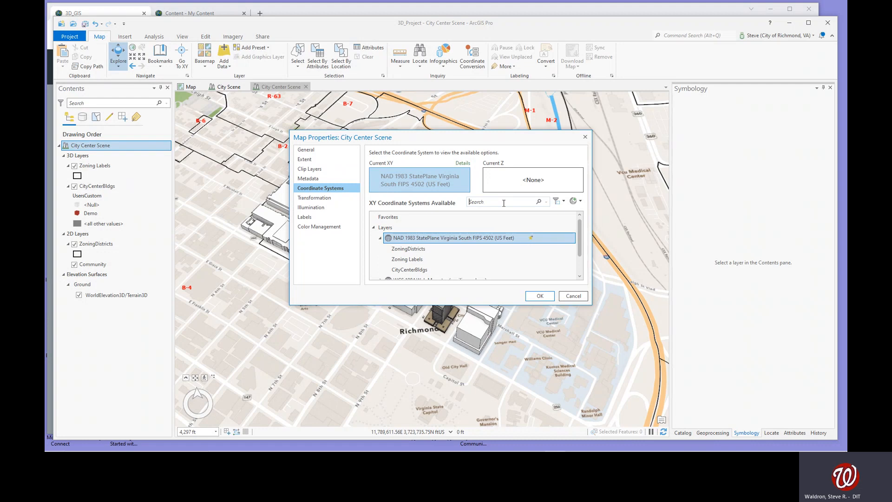
- Set the City Center Scene's XY coordinate system to WGS 1984 Web Mercator (auxiliary sphere) and save the project
{"action": "left_click", "coordinate": [504, 203]}
{"action": "type", "text": "wgs 1984 web"}
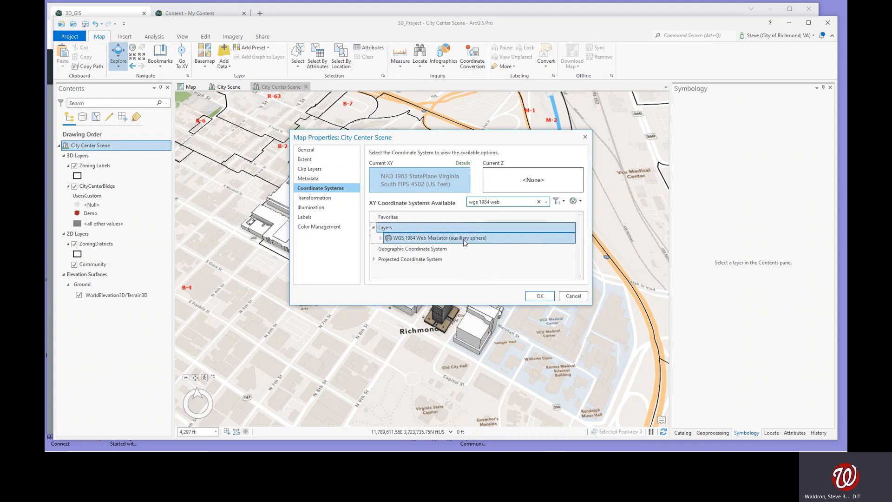
{"action": "left_click", "coordinate": [445, 238]}
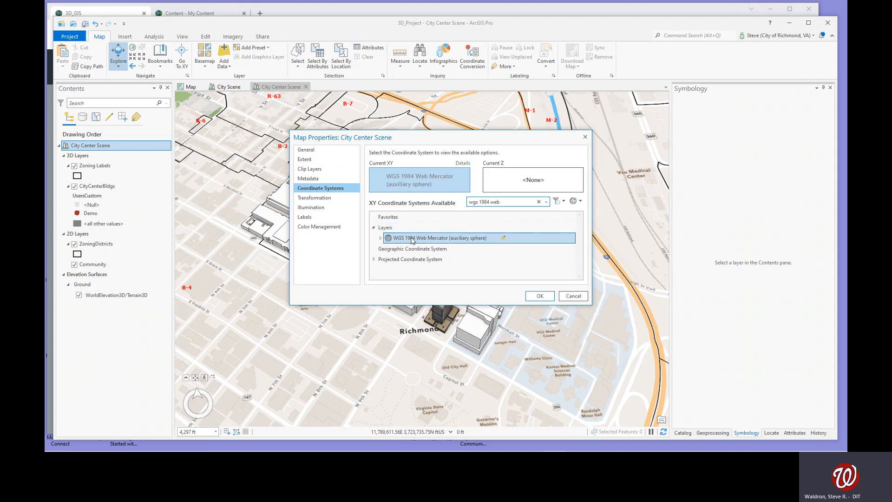
{"action": "left_click", "coordinate": [540, 296]}
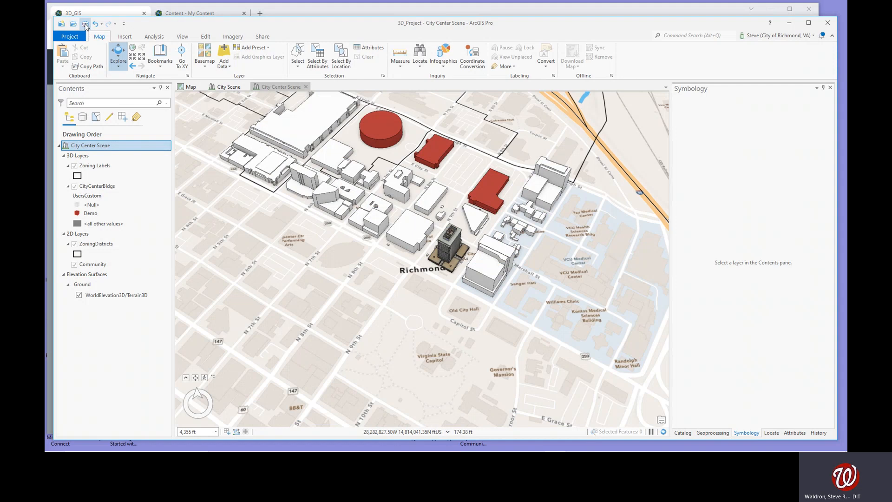
{"action": "left_click", "coordinate": [85, 24]}
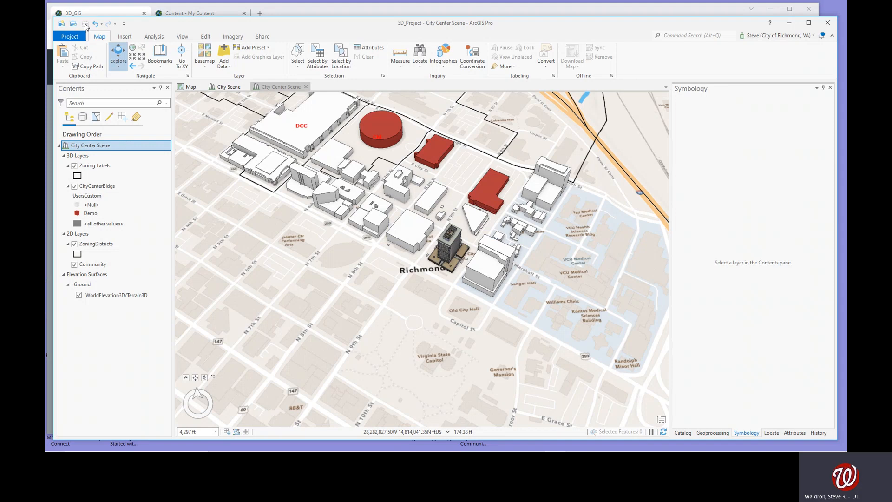
- Switch to the 3D_GIS story map, read page 11 on setting layer pop-ups, and return to ArcGIS Pro
{"action": "left_click", "coordinate": [299, 14]}
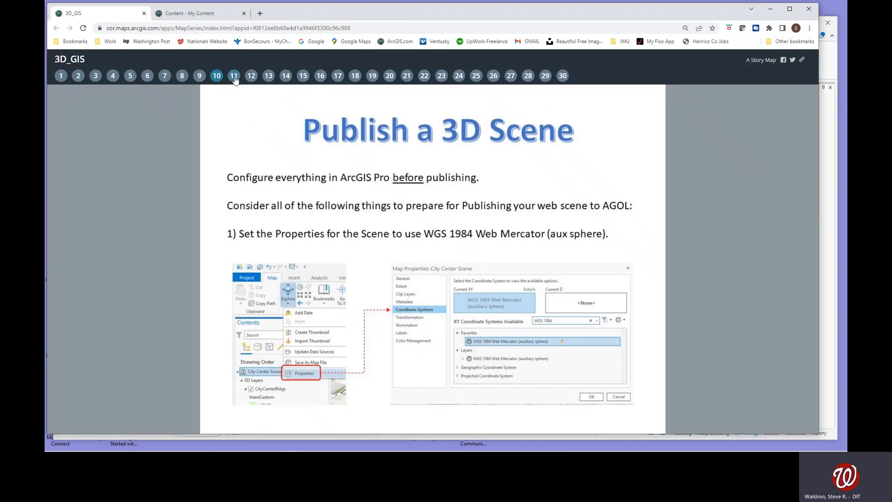
{"action": "left_click", "coordinate": [234, 77]}
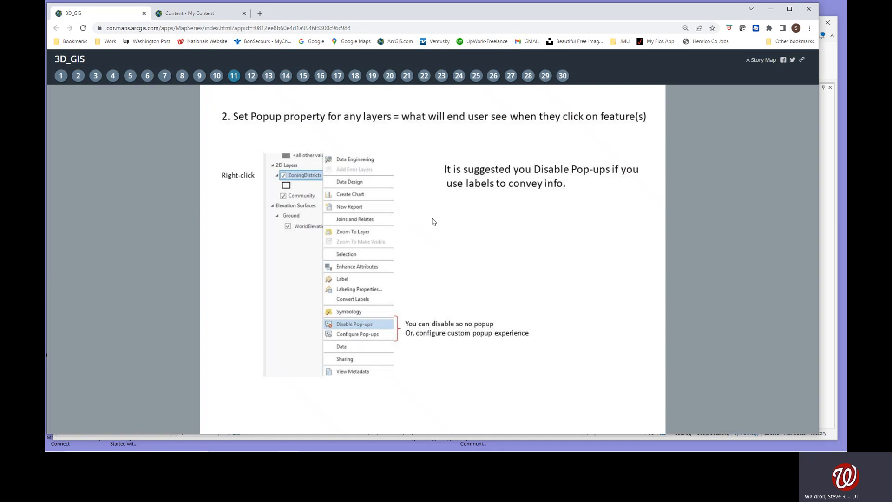
{"action": "left_click", "coordinate": [833, 73]}
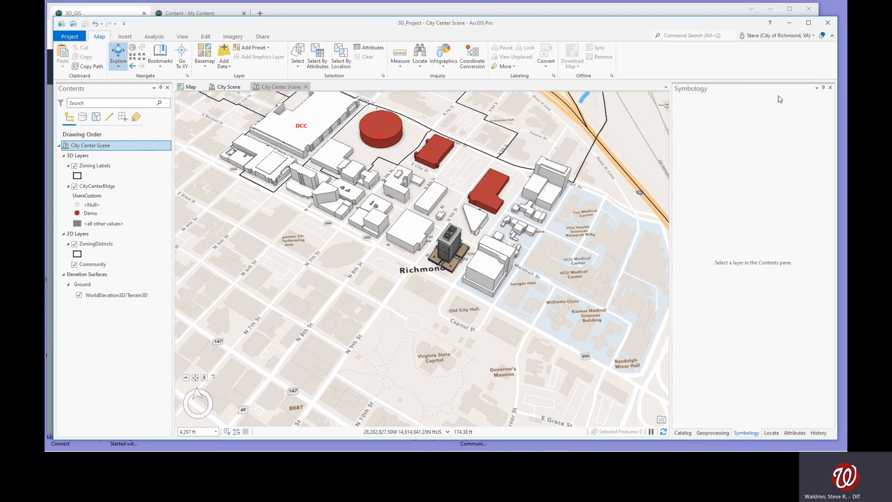
- Disable pop-ups for the Zoning Labels layer and the ZoningDistricts layer
{"action": "right_click", "coordinate": [106, 167]}
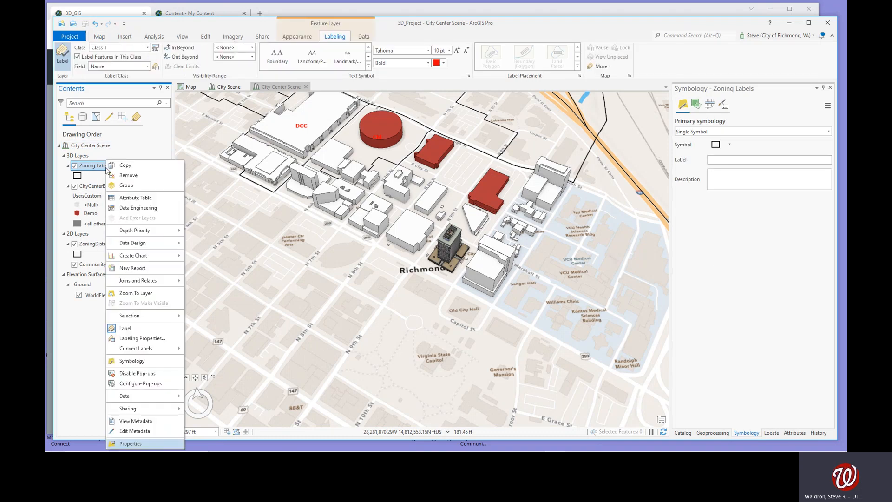
{"action": "left_click", "coordinate": [139, 375]}
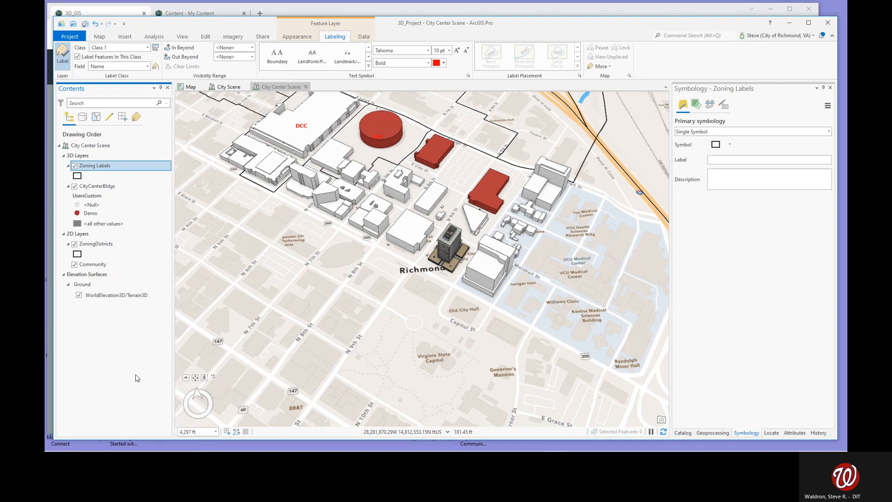
{"action": "right_click", "coordinate": [111, 247]}
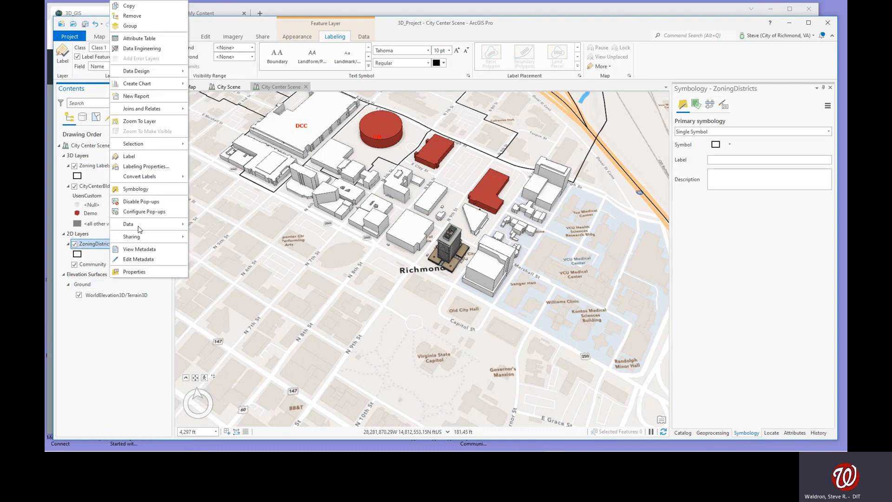
{"action": "left_click", "coordinate": [146, 204]}
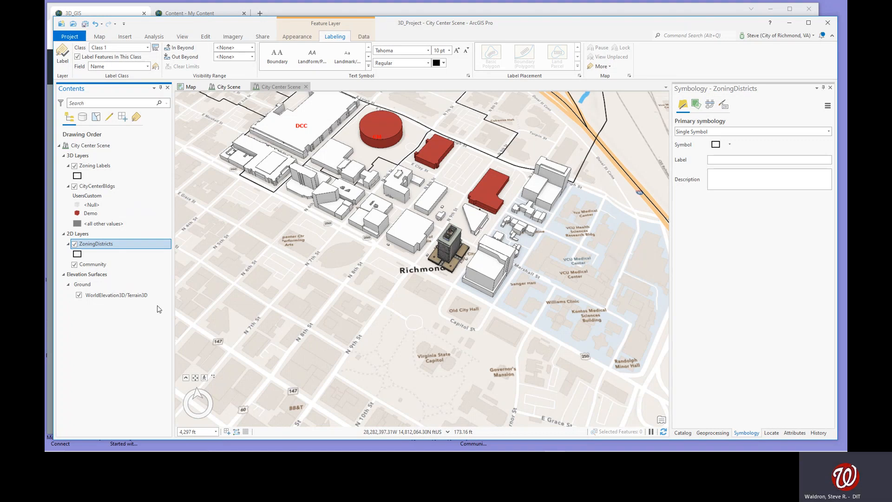
- Add a new field named BuildingName to the CityCenterBldgs layer's field design
{"action": "left_click", "coordinate": [112, 186]}
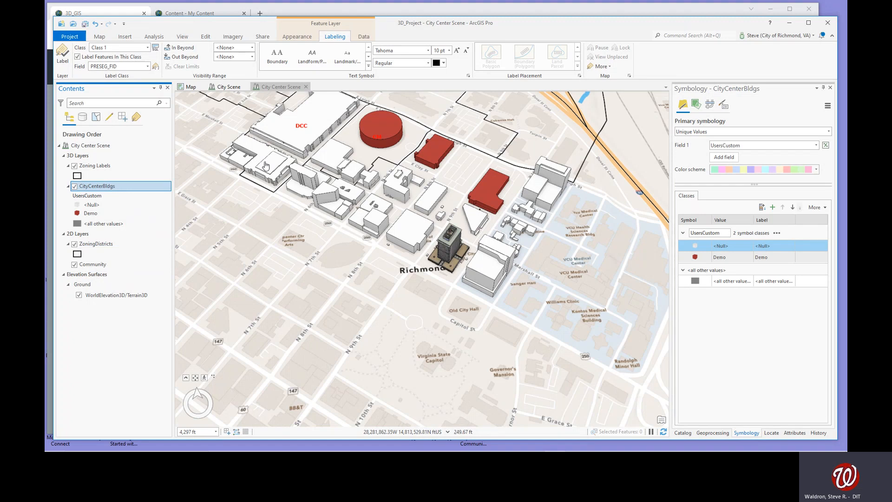
{"action": "right_click", "coordinate": [117, 188]}
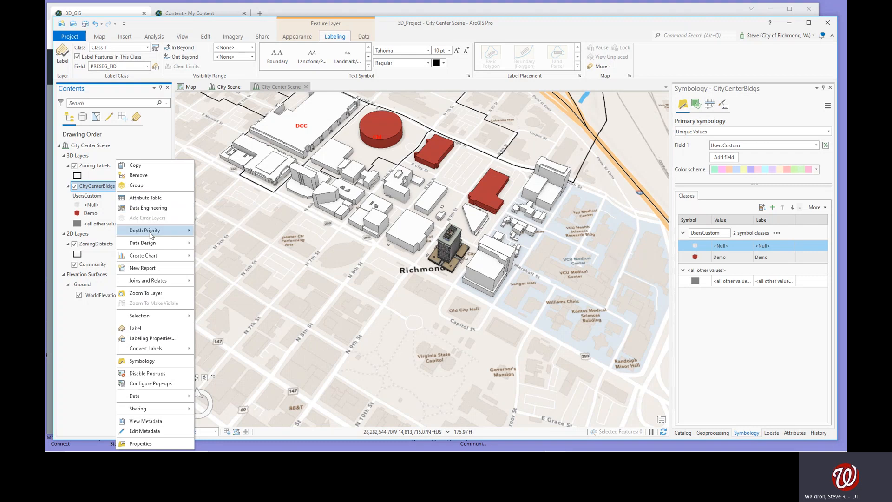
{"action": "mouse_move", "coordinate": [152, 246]}
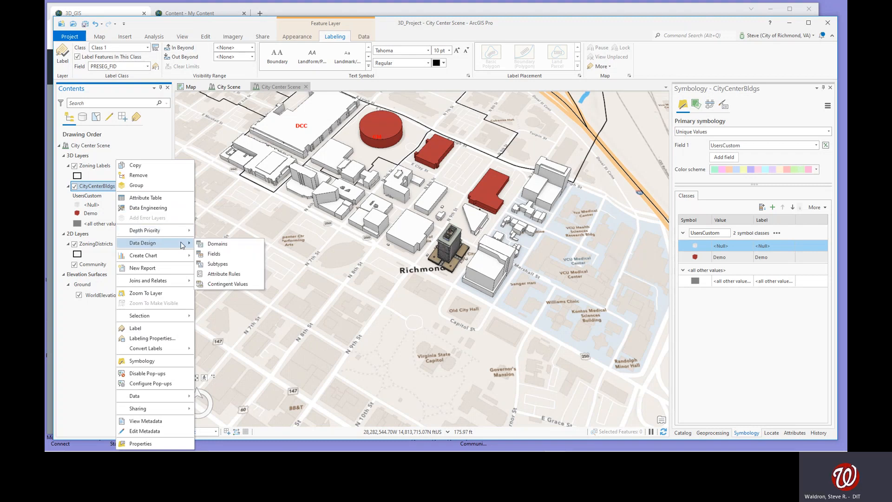
{"action": "left_click", "coordinate": [214, 255]}
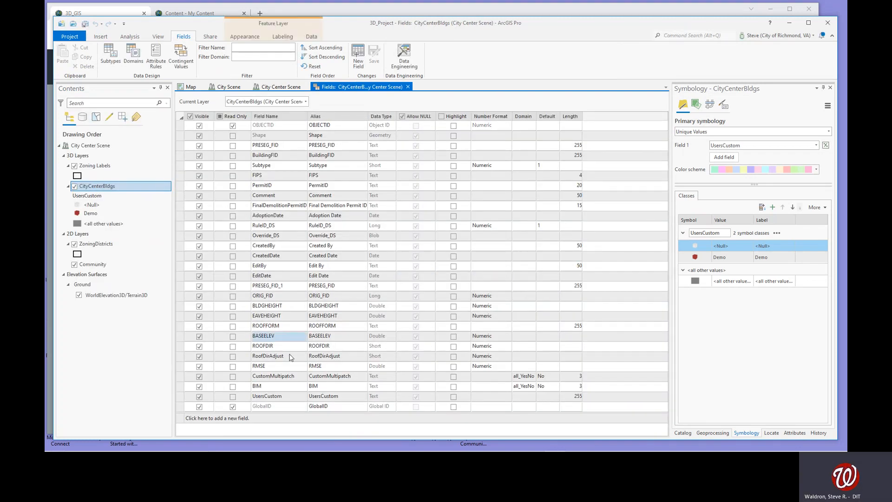
{"action": "left_click", "coordinate": [227, 419]}
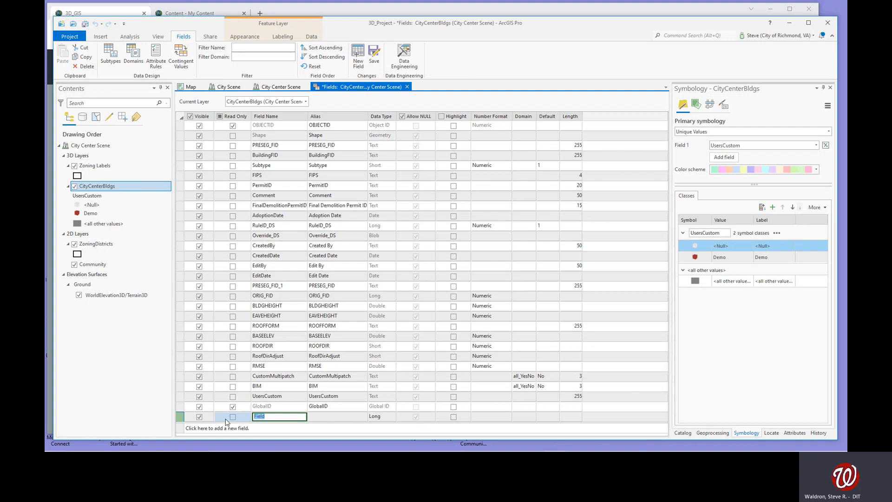
{"action": "type", "text": "Bui"}
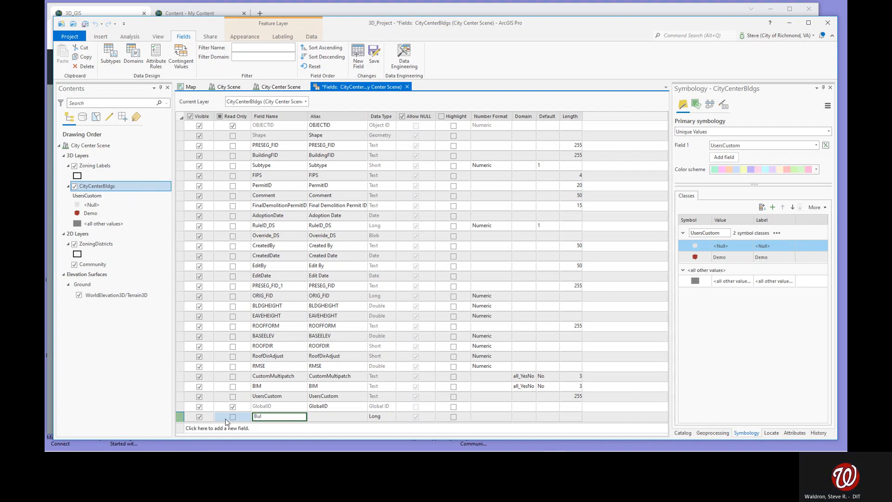
{"action": "type", "text": "ldingName"}
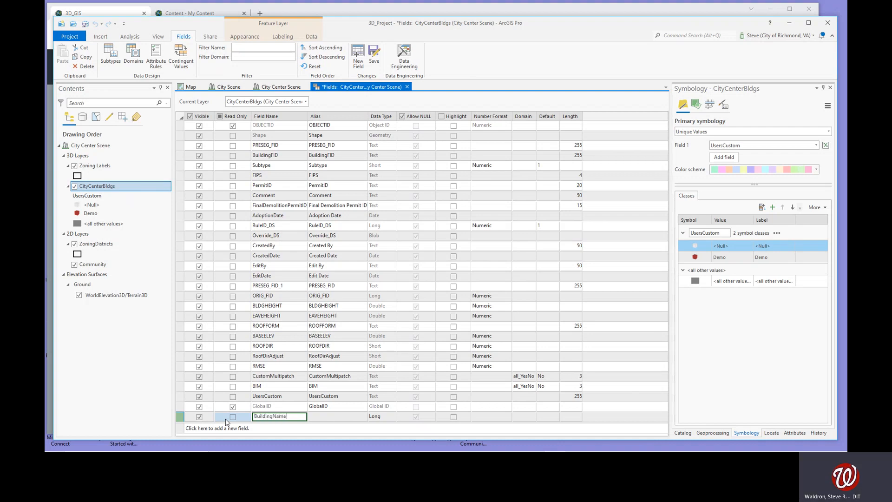
- Set the BuildingName field's data type to Text and its length to 40, then save the field changes and close the fields view
{"action": "left_click", "coordinate": [380, 416]}
{"action": "left_click", "coordinate": [390, 417]}
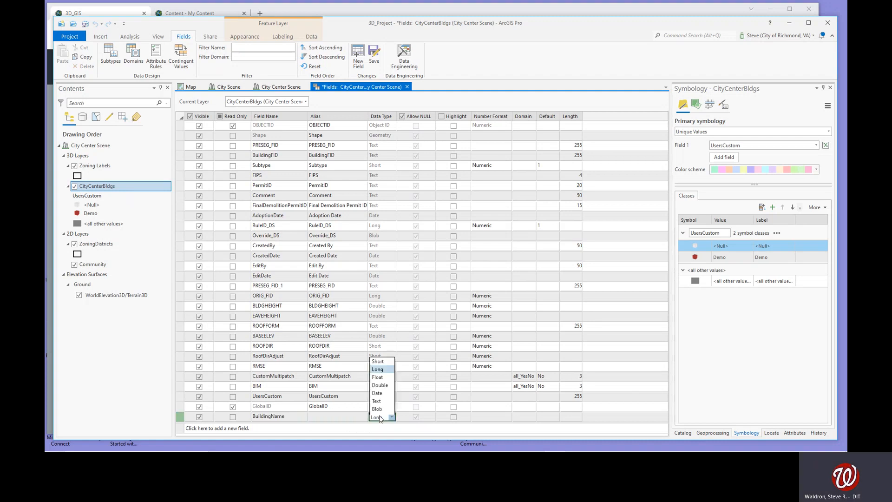
{"action": "left_click", "coordinate": [383, 385]}
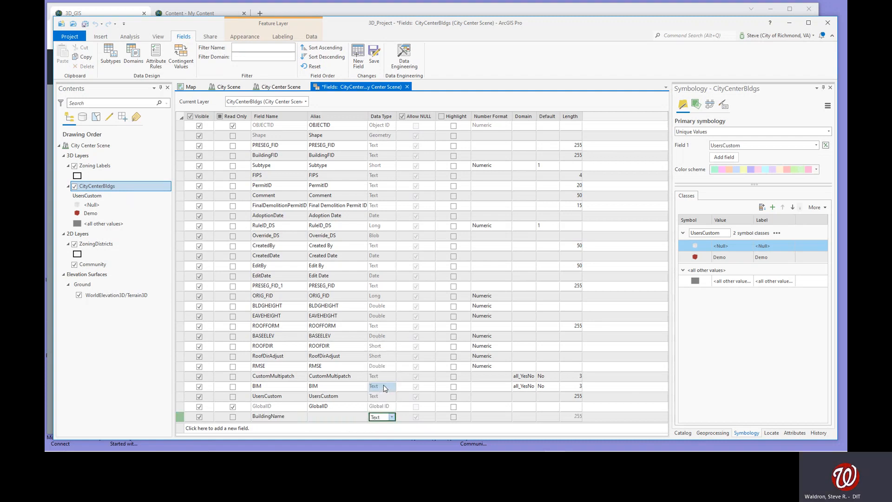
{"action": "left_click", "coordinate": [573, 416]}
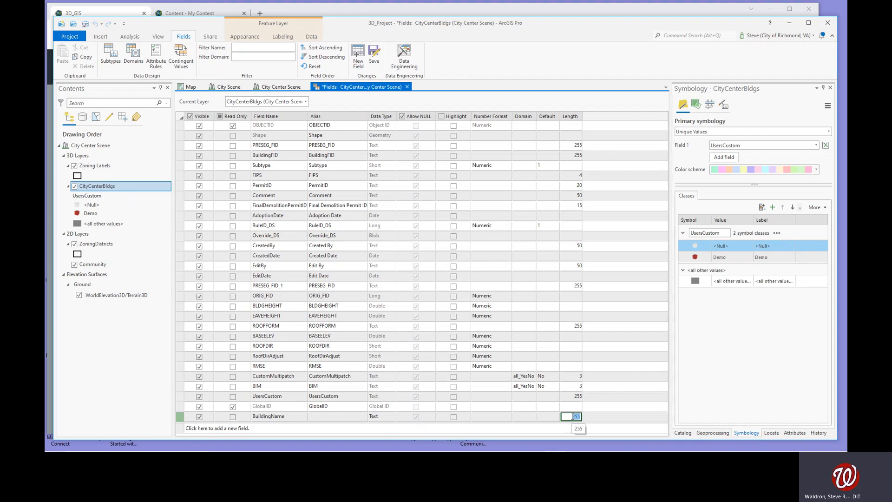
{"action": "type", "text": "40"}
{"action": "key", "text": "Return"}
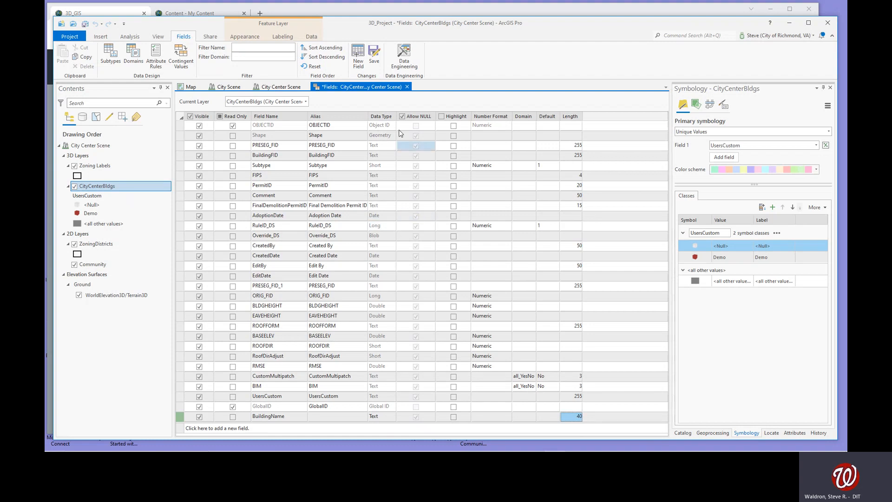
{"action": "left_click", "coordinate": [375, 58]}
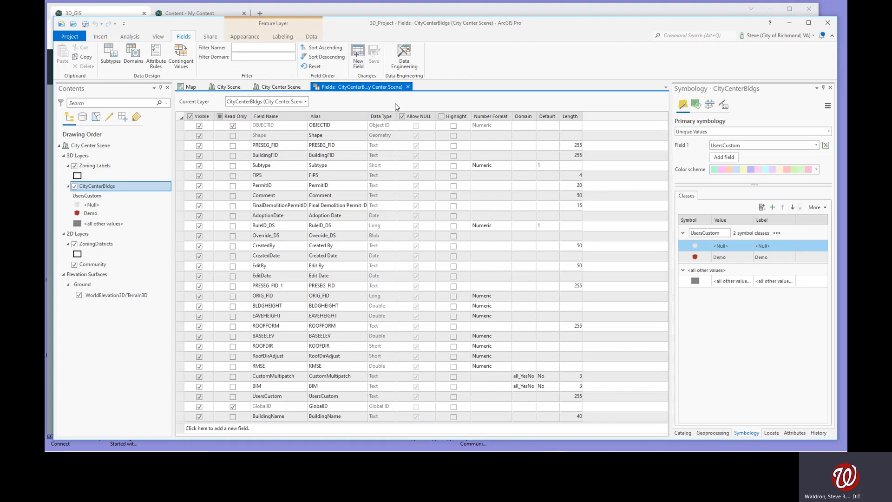
{"action": "left_click", "coordinate": [408, 87]}
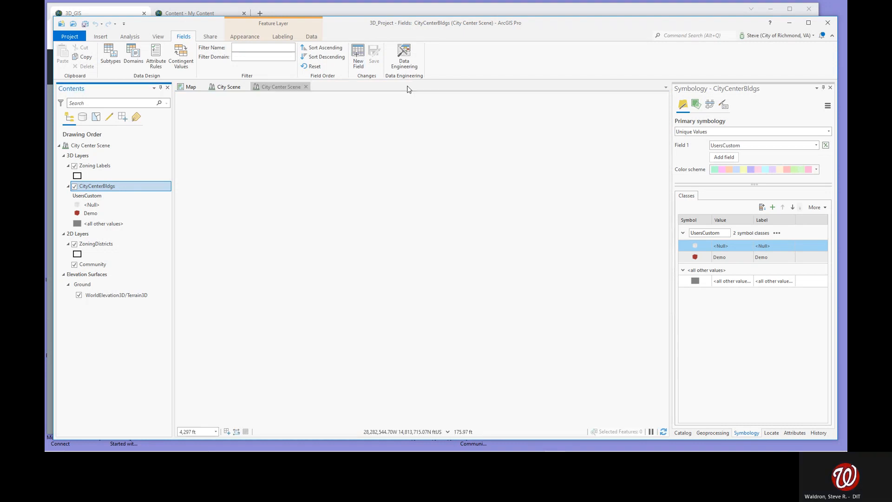
- Select the textured City Hall building in the scene, set its BuildingName attribute to City Hall, and apply the edit
{"action": "left_click_drag", "start_coordinate": [383, 247], "coordinate": [377, 282]}
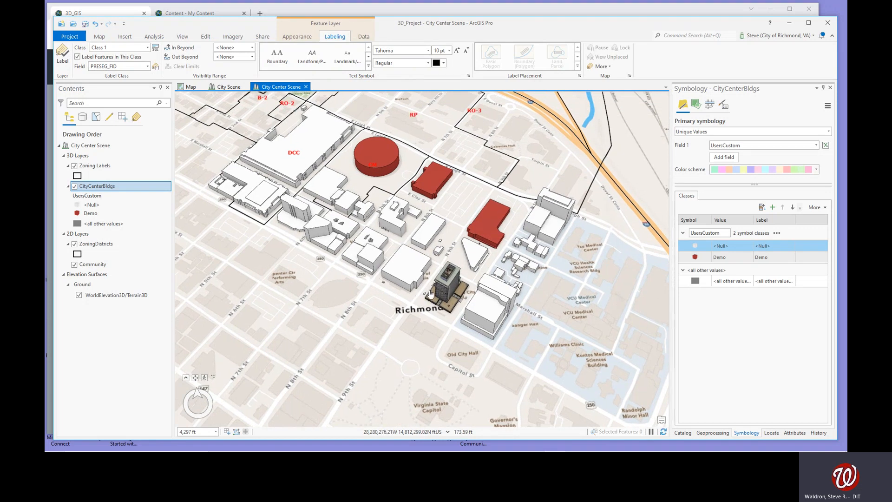
{"action": "middle_click_drag", "start_coordinate": [429, 290], "coordinate": [411, 305]}
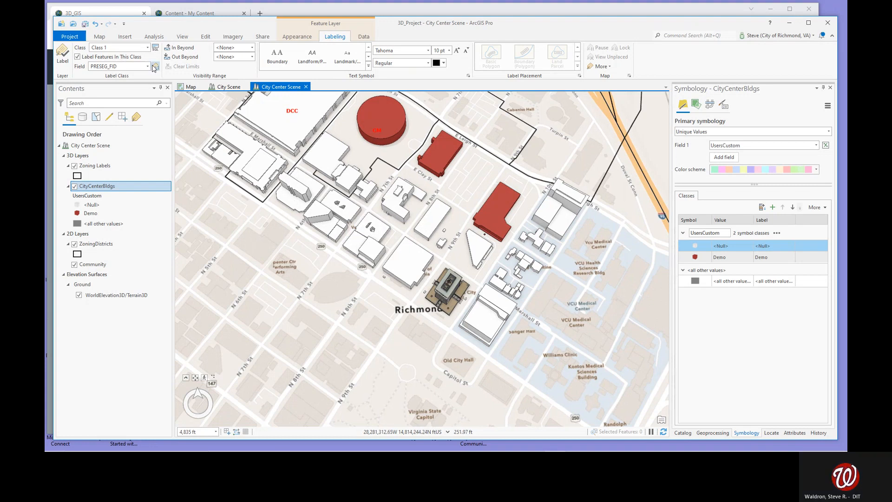
{"action": "left_click", "coordinate": [206, 37]}
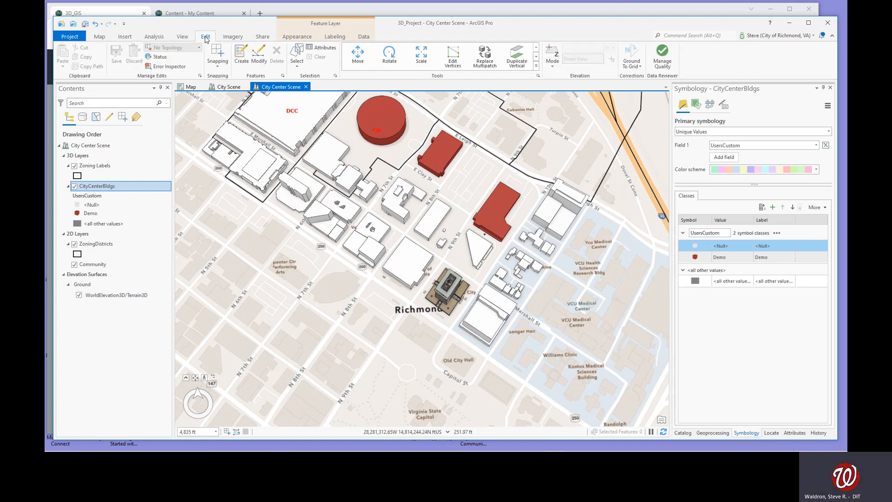
{"action": "left_click", "coordinate": [296, 68]}
{"action": "left_click", "coordinate": [319, 119]}
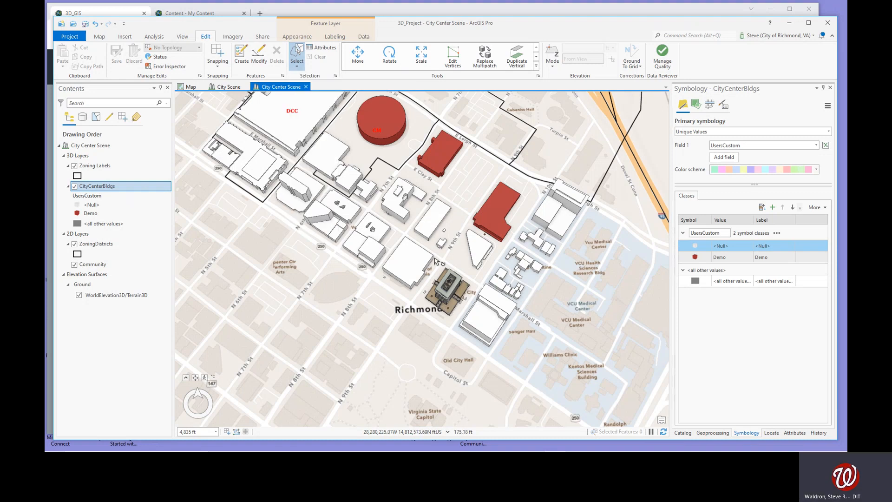
{"action": "mouse_move", "coordinate": [469, 282]}
{"action": "left_mouse_down"}
{"action": "mouse_move", "coordinate": [441, 268]}
{"action": "mouse_move", "coordinate": [427, 291]}
{"action": "mouse_move", "coordinate": [440, 316]}
{"action": "mouse_move", "coordinate": [462, 300]}
{"action": "left_mouse_up"}
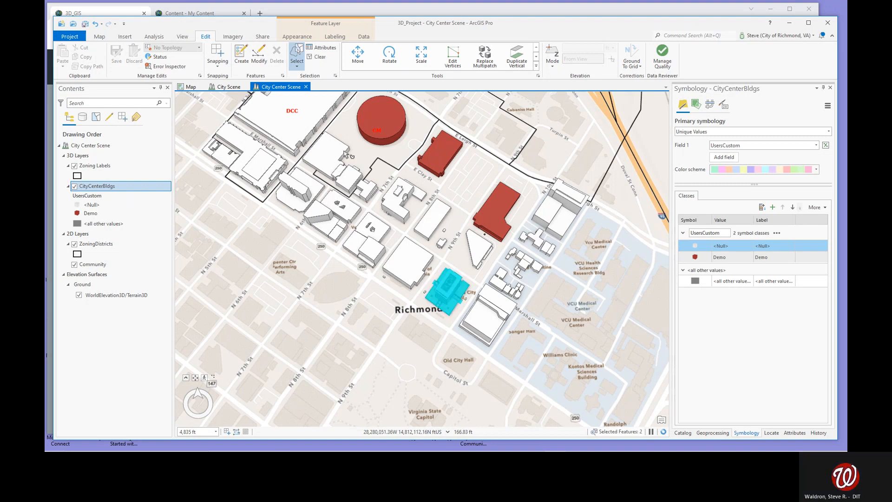
{"action": "left_click", "coordinate": [322, 48]}
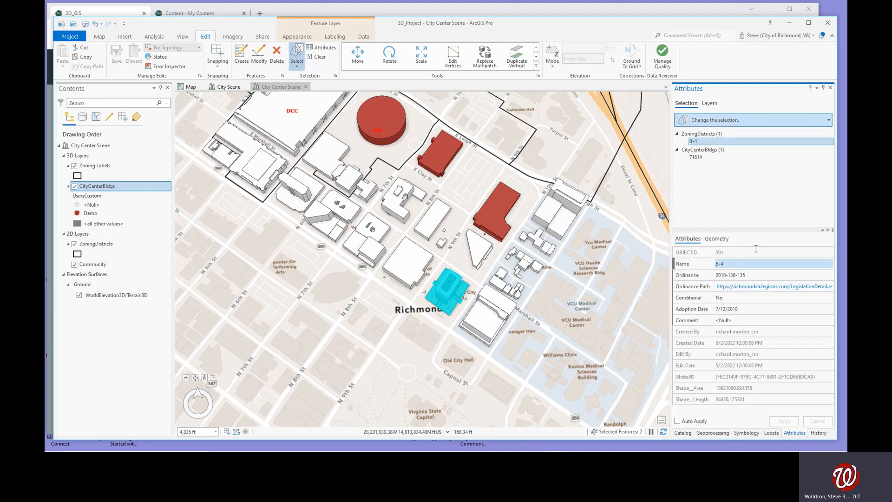
{"action": "left_click", "coordinate": [700, 158]}
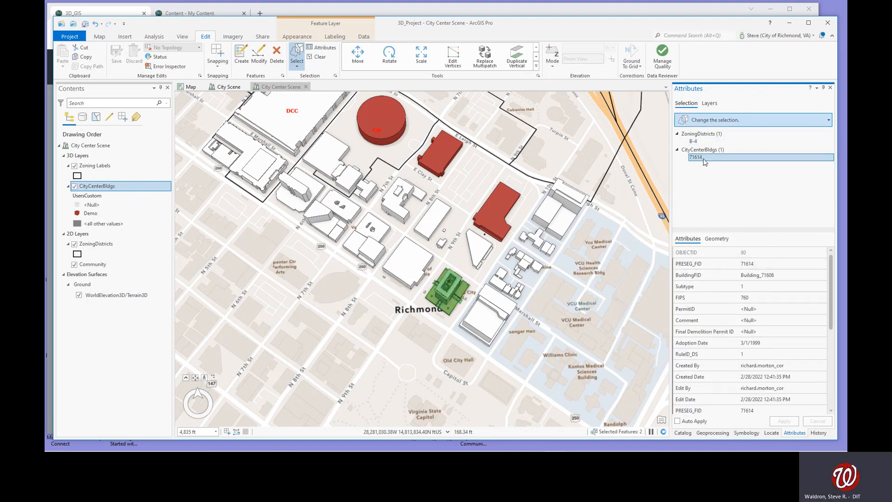
{"action": "left_click_drag", "start_coordinate": [831, 274], "coordinate": [831, 374]}
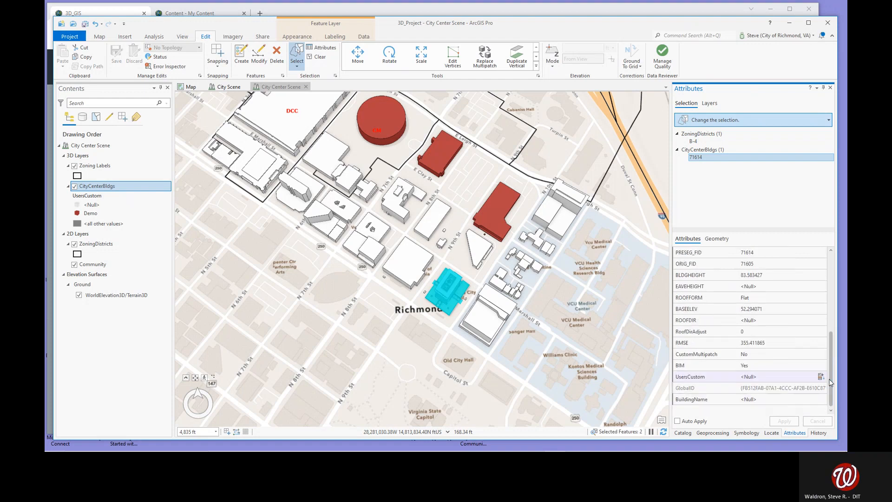
{"action": "left_click", "coordinate": [782, 400]}
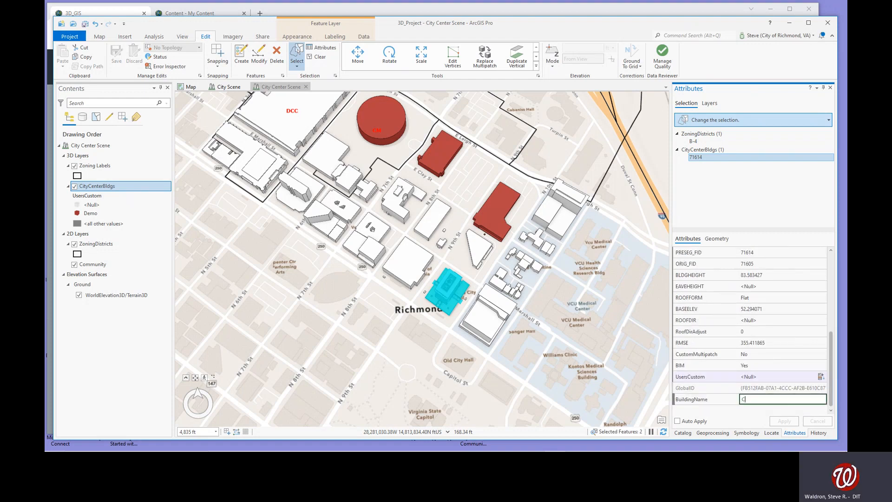
{"action": "type", "text": "City Hall"}
{"action": "key", "text": "Return"}
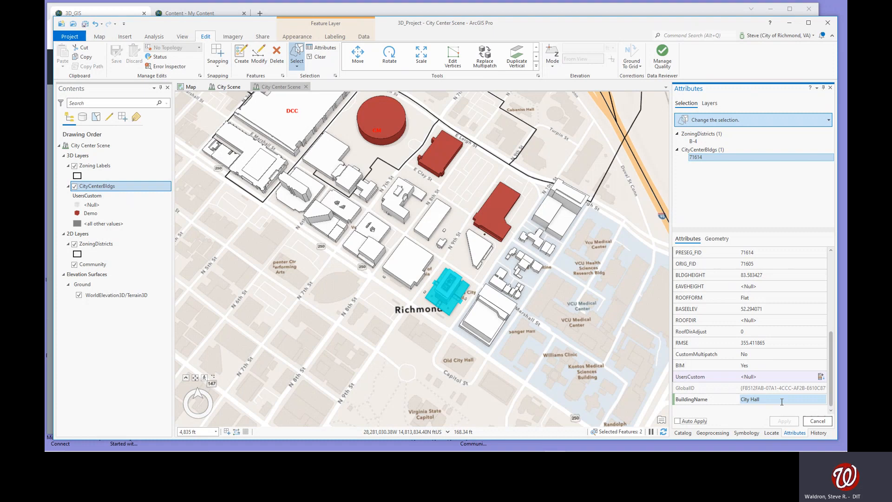
{"action": "left_click", "coordinate": [784, 421]}
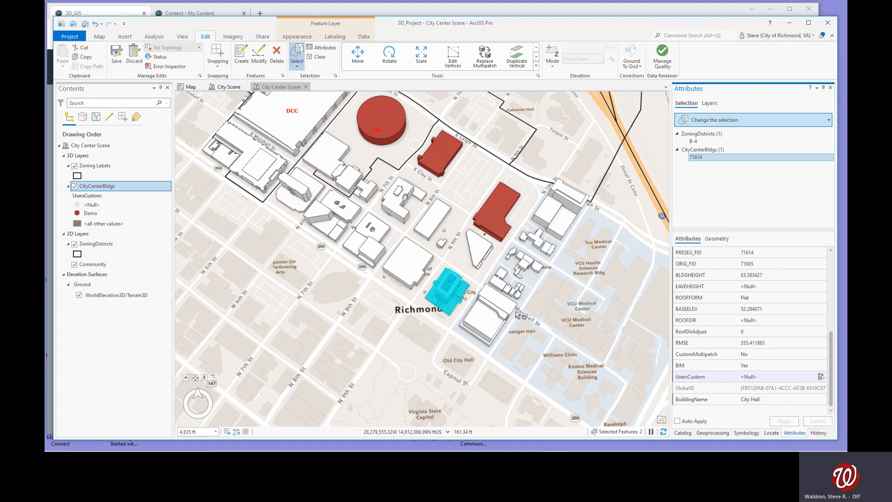
- Select the building parts just east of City Hall, set BuildingName to Children's Hospital for all selected CityCenterBldgs features, and apply the edit
{"action": "mouse_move", "coordinate": [517, 313]}
{"action": "left_mouse_down"}
{"action": "mouse_move", "coordinate": [482, 292]}
{"action": "mouse_move", "coordinate": [458, 325]}
{"action": "mouse_move", "coordinate": [492, 352]}
{"action": "left_mouse_up"}
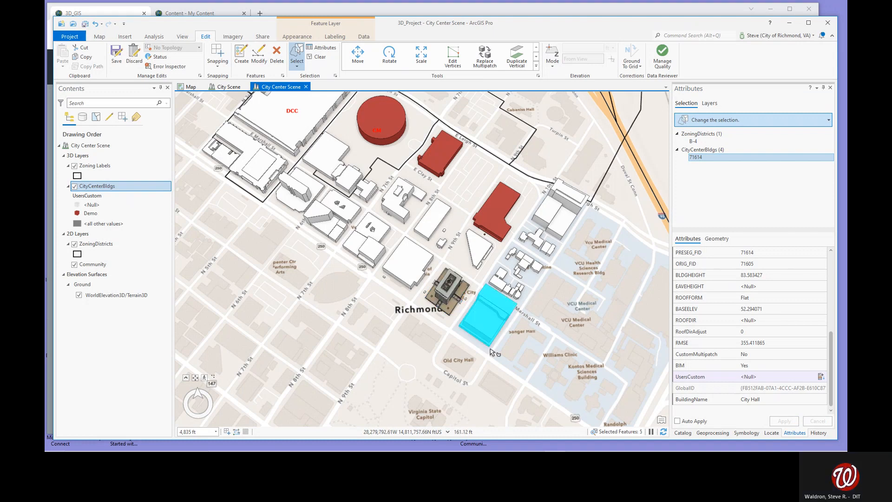
{"action": "left_click", "coordinate": [733, 377]}
{"action": "left_click", "coordinate": [703, 150]}
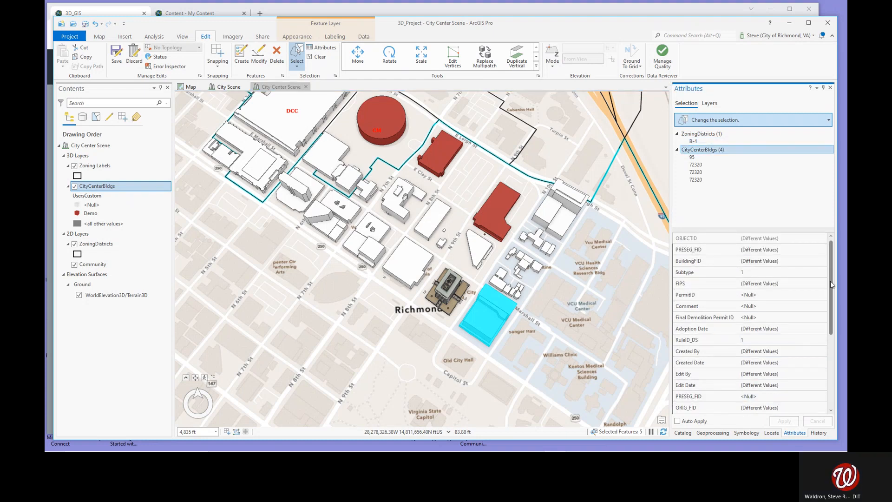
{"action": "left_click_drag", "start_coordinate": [831, 287], "coordinate": [830, 368]}
{"action": "left_click", "coordinate": [776, 408]}
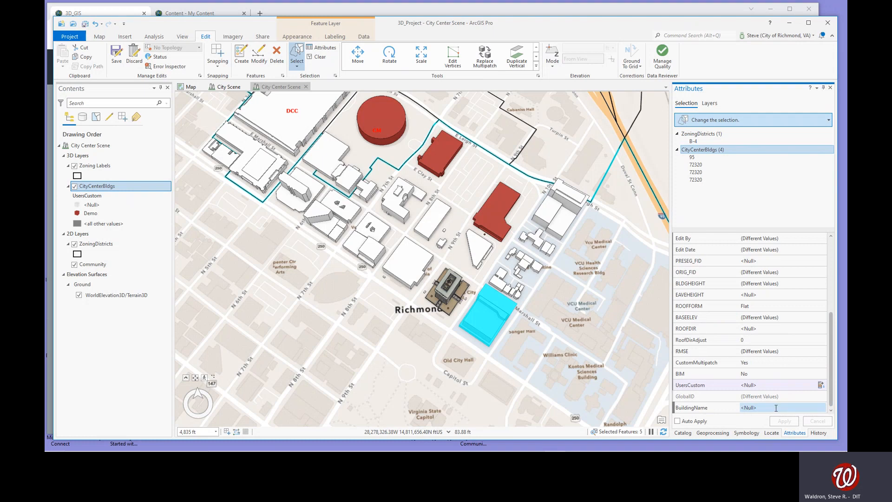
{"action": "type", "text": "Children's Hospital"}
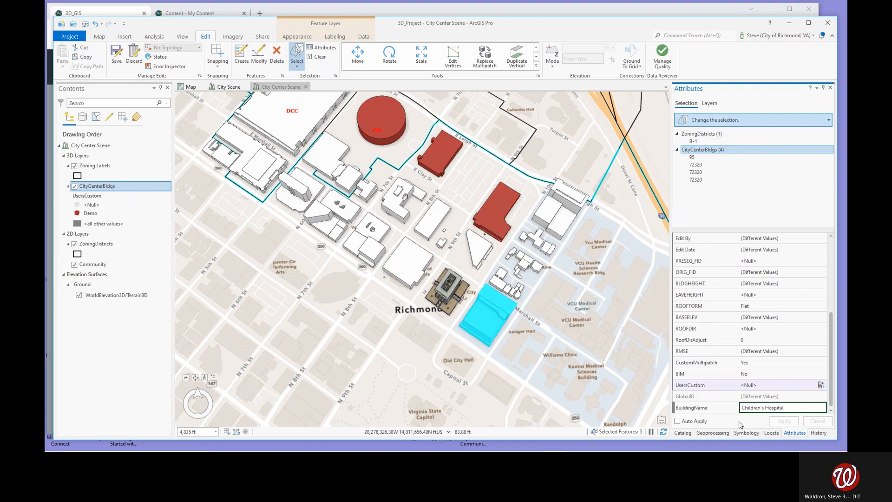
{"action": "key", "text": "Return"}
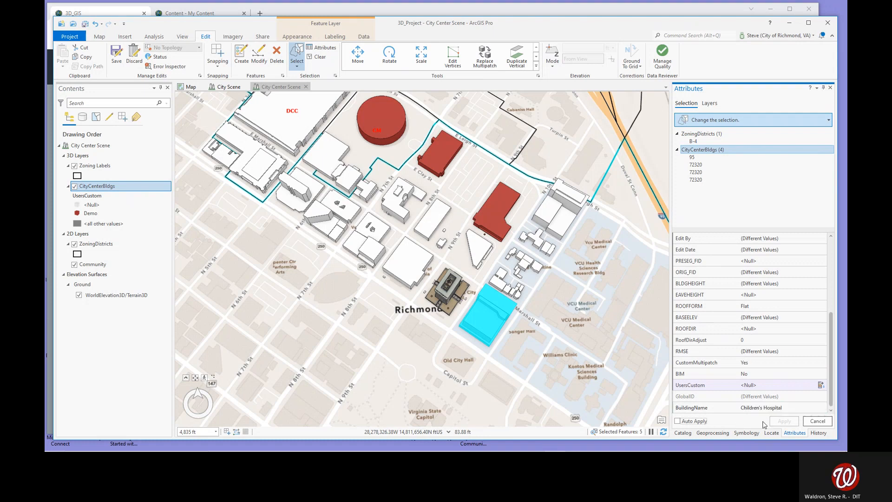
{"action": "left_click", "coordinate": [783, 421]}
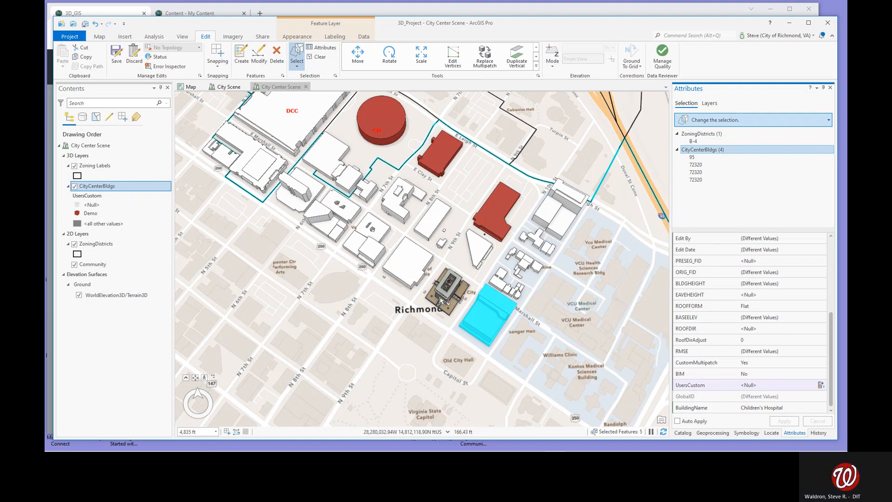
- Select the large building just west of City Hall, set its BuildingName attribute to Library of VA, and apply the edit
{"action": "mouse_move", "coordinate": [432, 251]}
{"action": "left_mouse_down"}
{"action": "mouse_move", "coordinate": [402, 256]}
{"action": "mouse_move", "coordinate": [395, 276]}
{"action": "mouse_move", "coordinate": [424, 287]}
{"action": "left_mouse_up"}
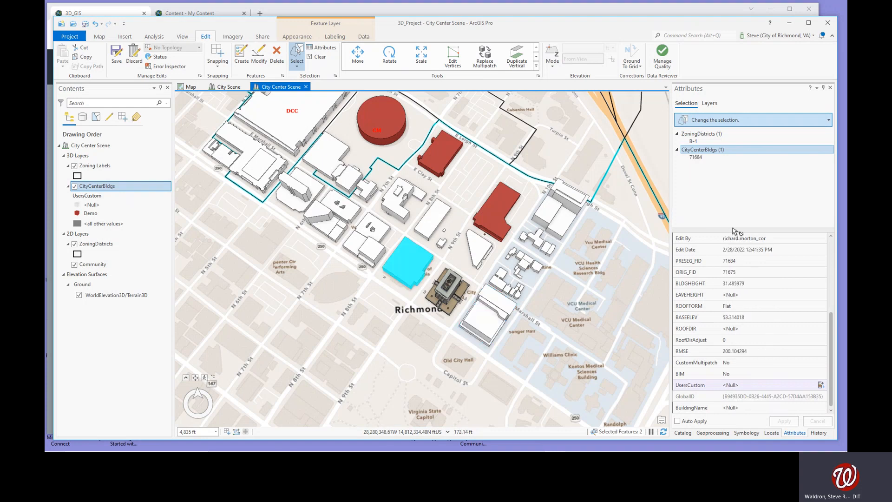
{"action": "left_click", "coordinate": [713, 151]}
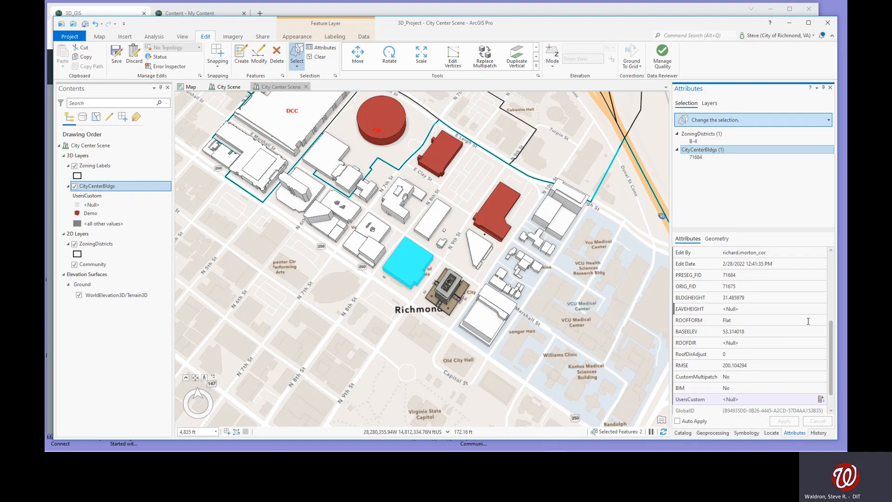
{"action": "scroll", "coordinate": [799, 344], "scroll_direction": "down", "scroll_amount": 1}
{"action": "left_click", "coordinate": [781, 400]}
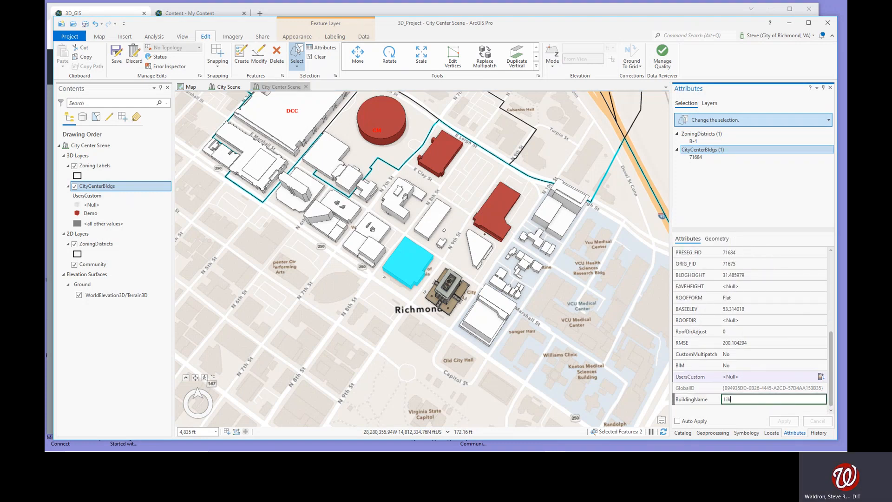
{"action": "type", "text": "Library of VA"}
{"action": "key", "text": "Return"}
{"action": "left_click", "coordinate": [784, 421]}
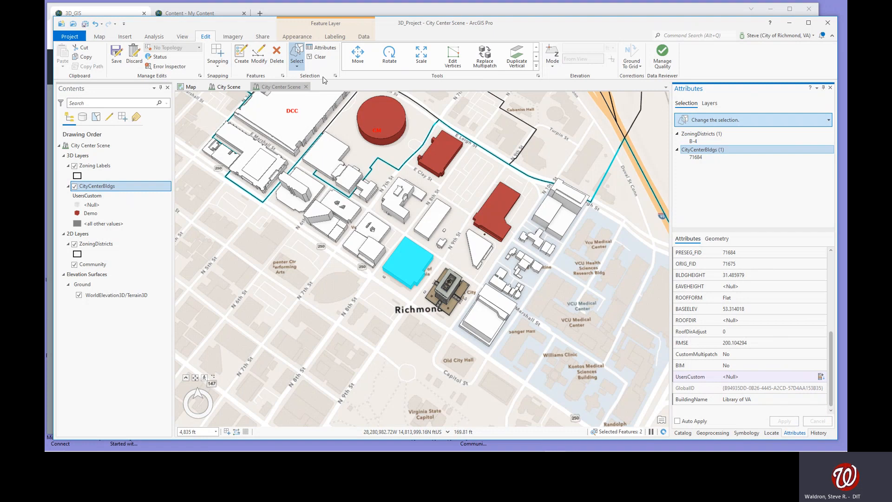
- Clear the building selection and save all pending edits
{"action": "left_click", "coordinate": [321, 58]}
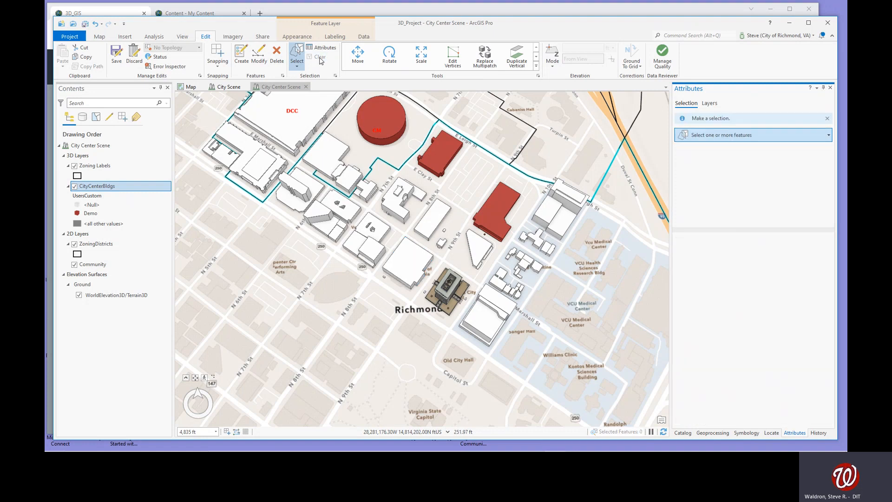
{"action": "left_click", "coordinate": [116, 55]}
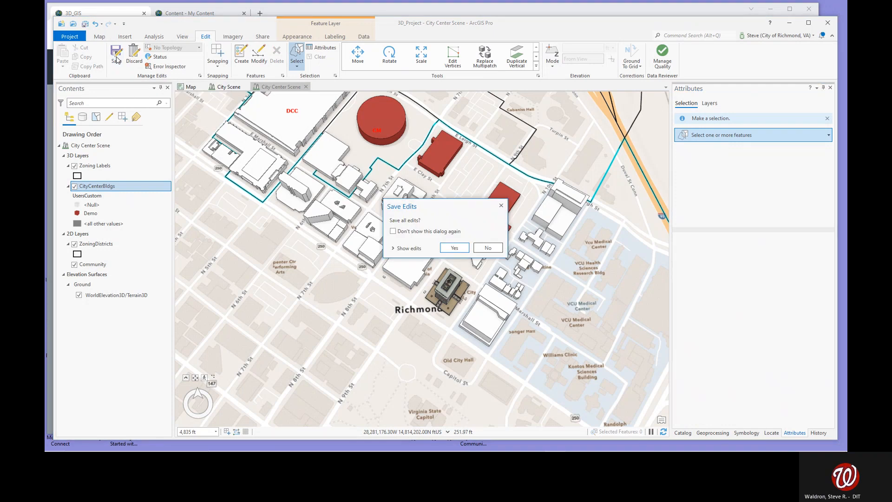
{"action": "left_click", "coordinate": [455, 248]}
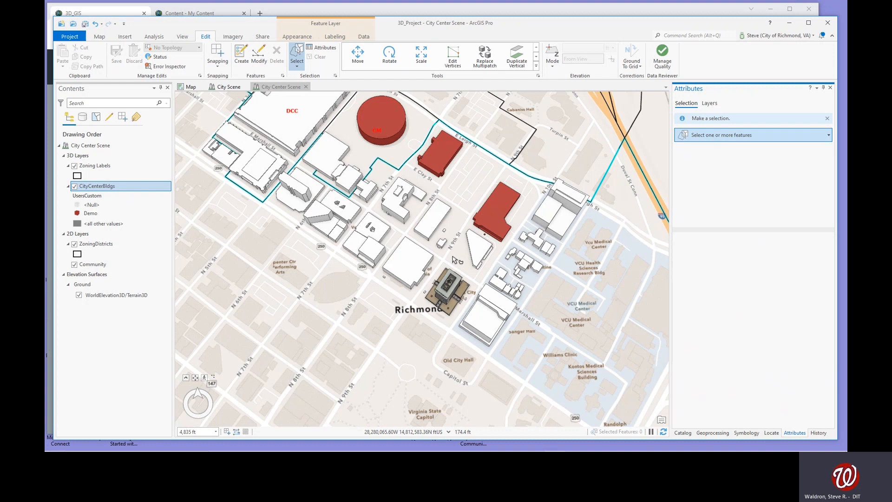
- Switch to the 3D_GIS story map in the browser, read slides 12 and 13 on custom fields and pop-ups, and return to ArcGIS Pro
{"action": "left_click", "coordinate": [396, 11]}
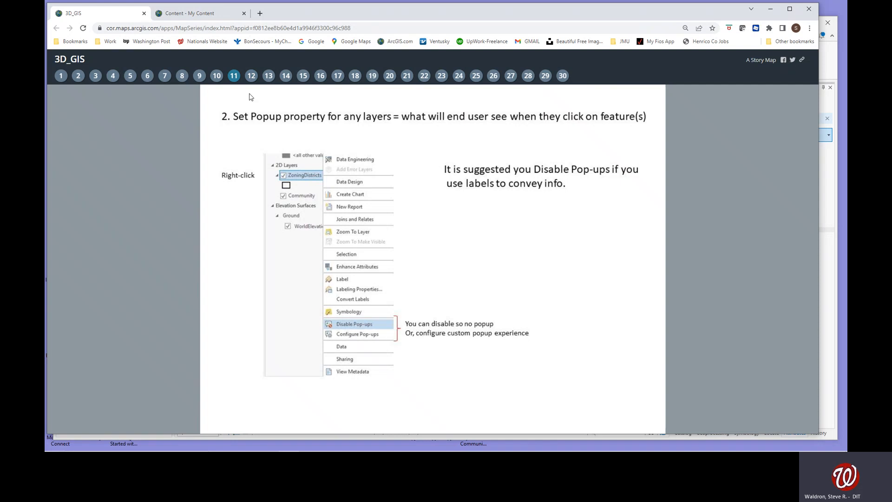
{"action": "left_click", "coordinate": [251, 77]}
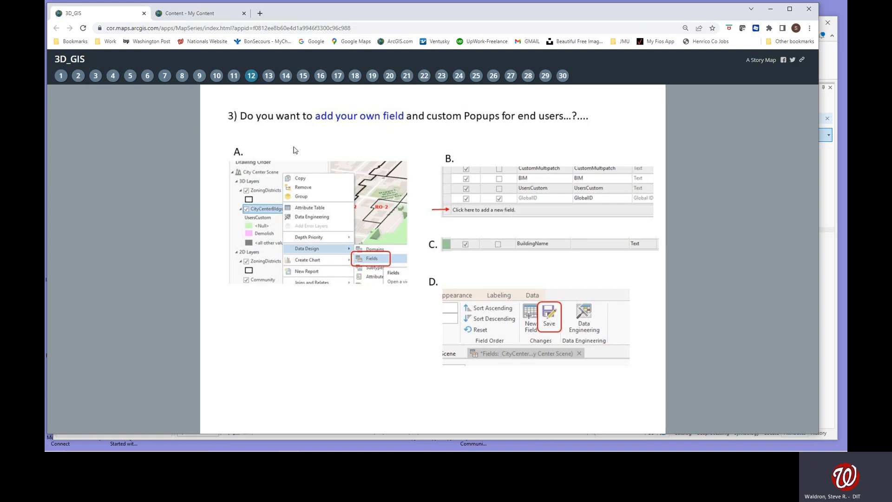
{"action": "left_click", "coordinate": [268, 77]}
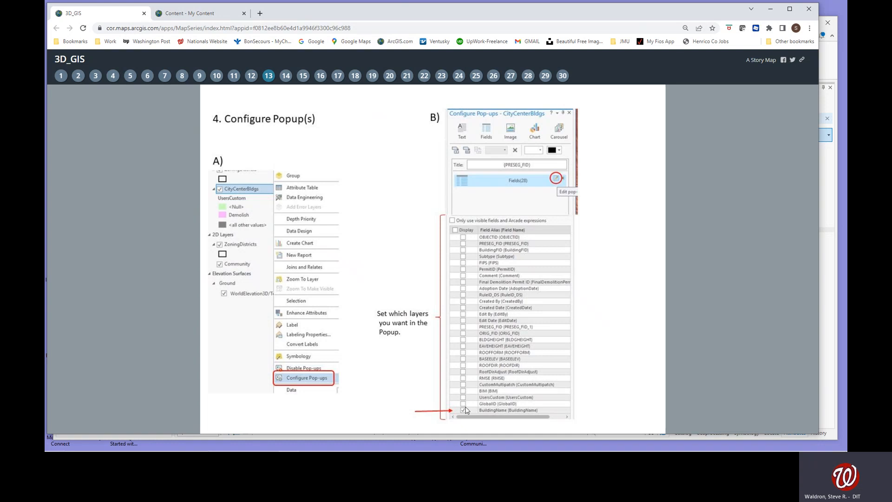
{"action": "left_click", "coordinate": [830, 64]}
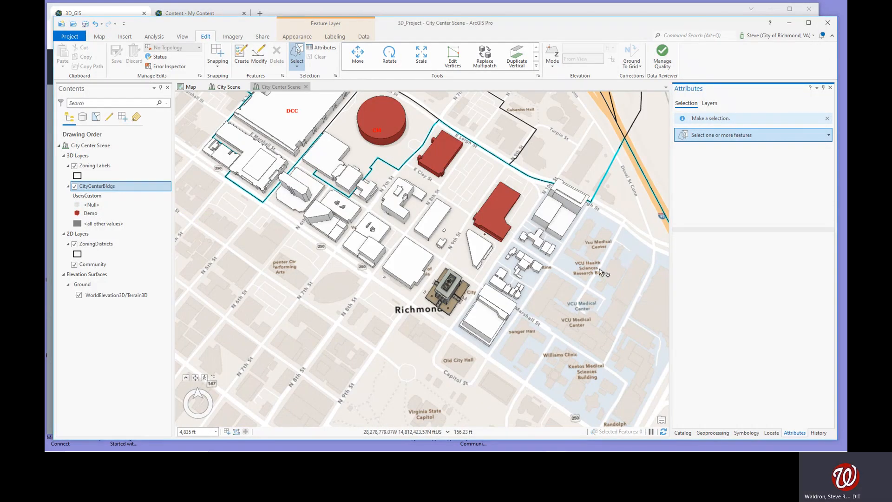
- Configure the CityCenterBldgs layer's pop-ups by replacing the default title with MY POPUP
{"action": "left_click", "coordinate": [133, 186]}
{"action": "right_click", "coordinate": [133, 185]}
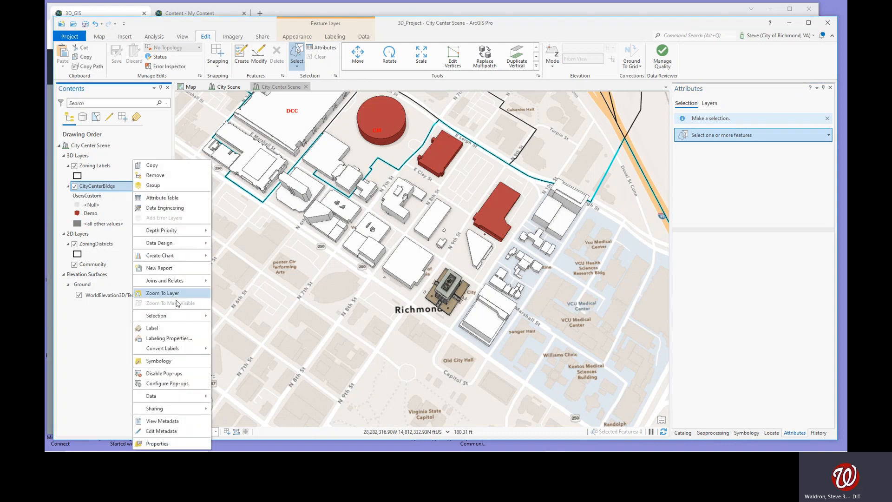
{"action": "left_click", "coordinate": [182, 385]}
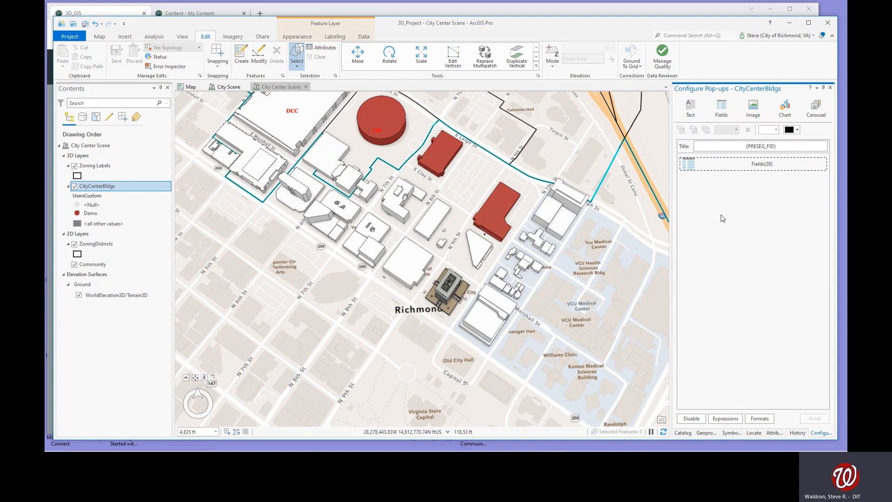
{"action": "left_click", "coordinate": [785, 146]}
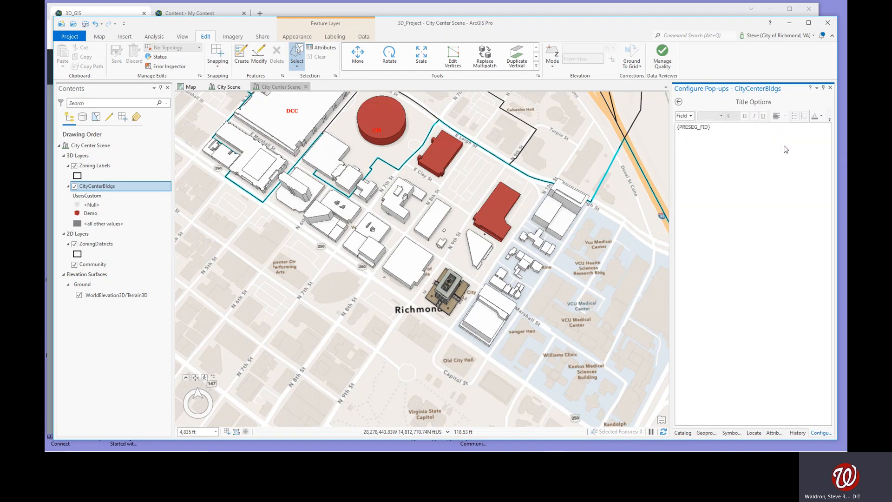
{"action": "left_click_drag", "start_coordinate": [716, 129], "coordinate": [672, 128]}
{"action": "type", "text": "MY POPUP"}
{"action": "left_click", "coordinate": [679, 103]}
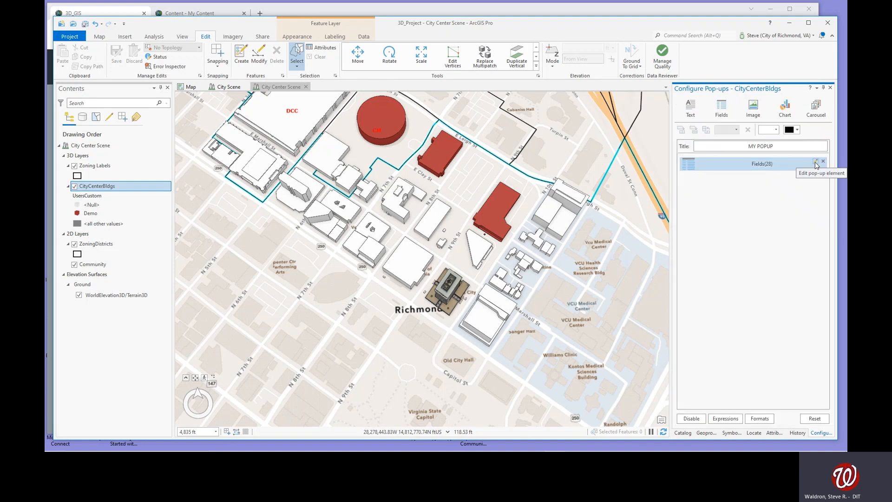
- Turn off the visible-fields-only option in the pop-up's fields element, leave only BuildingName displayed, and save the project
{"action": "left_click", "coordinate": [816, 162]}
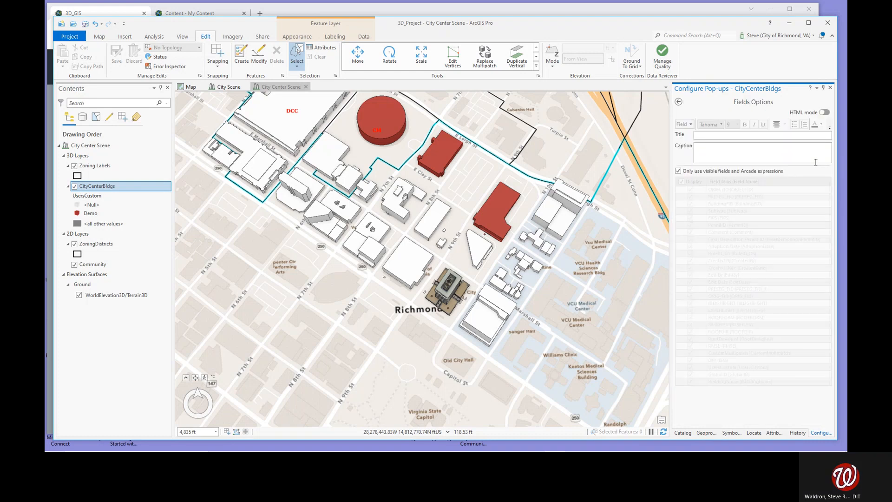
{"action": "left_click", "coordinate": [679, 171]}
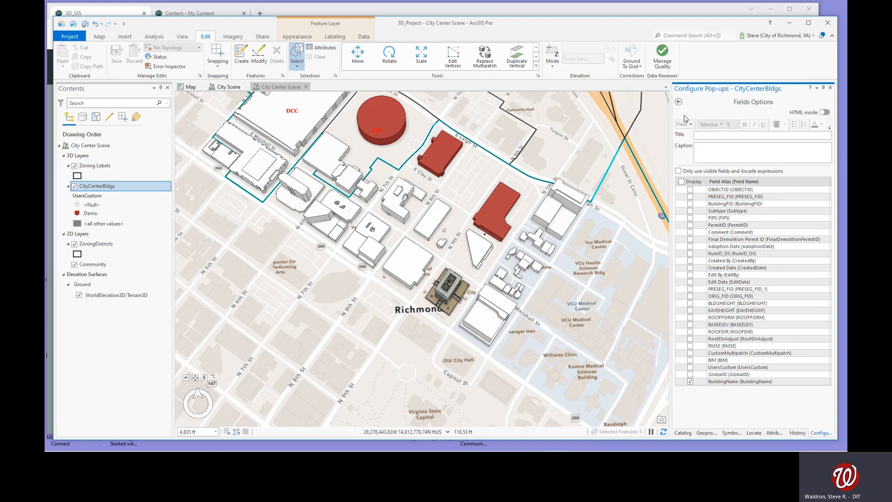
{"action": "left_click", "coordinate": [679, 101]}
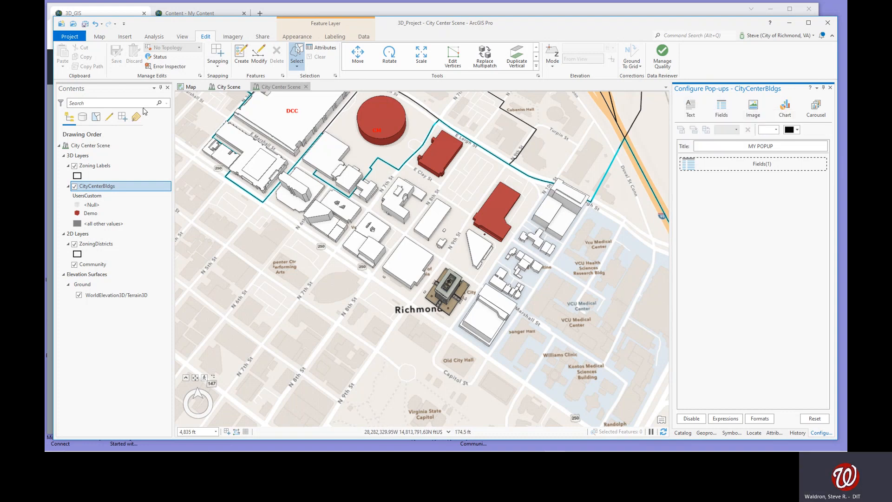
{"action": "left_click", "coordinate": [86, 26]}
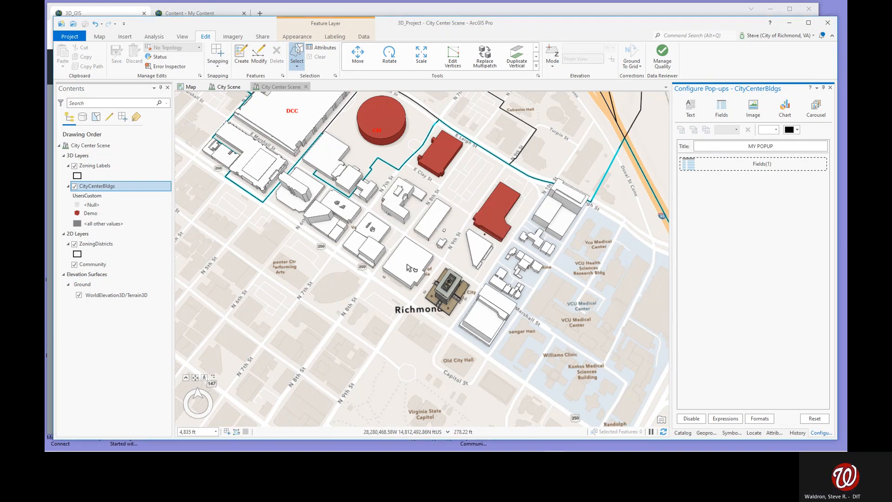
- Check the pop-ups of the Library of VA building and City Hall with the Explore tool, close the pop-up, and save the project
{"action": "left_click", "coordinate": [407, 268]}
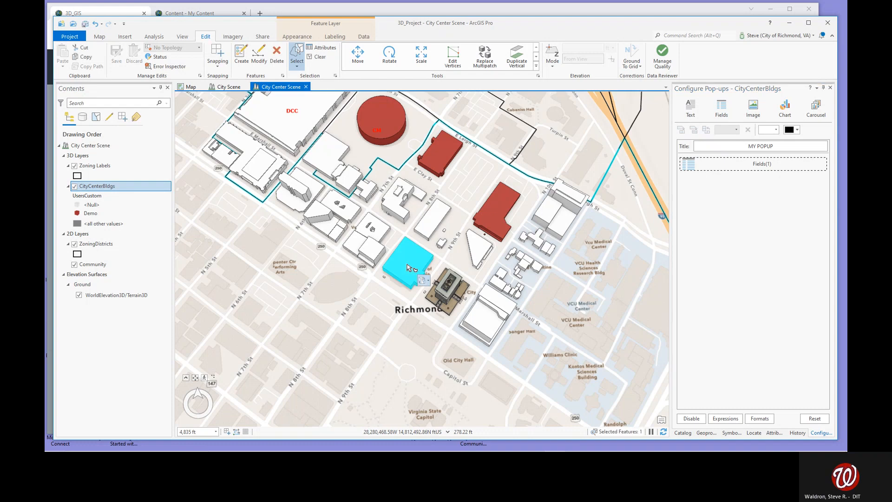
{"action": "left_click", "coordinate": [318, 56]}
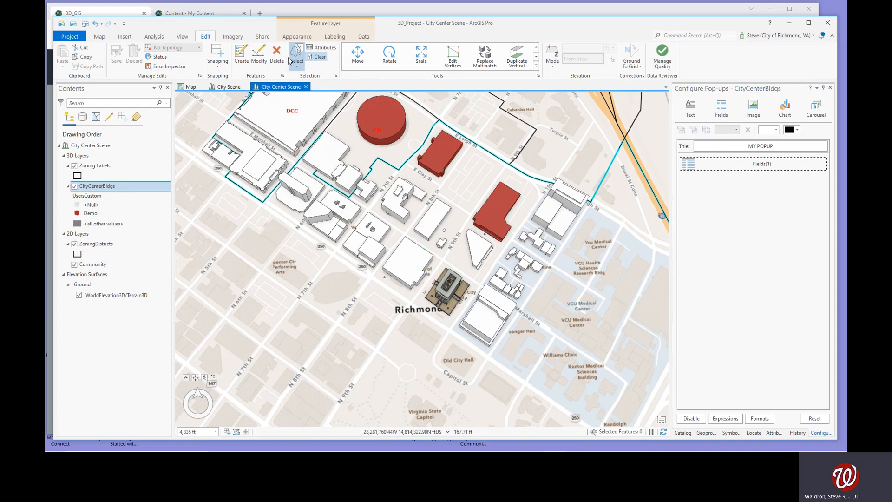
{"action": "left_click", "coordinate": [99, 36]}
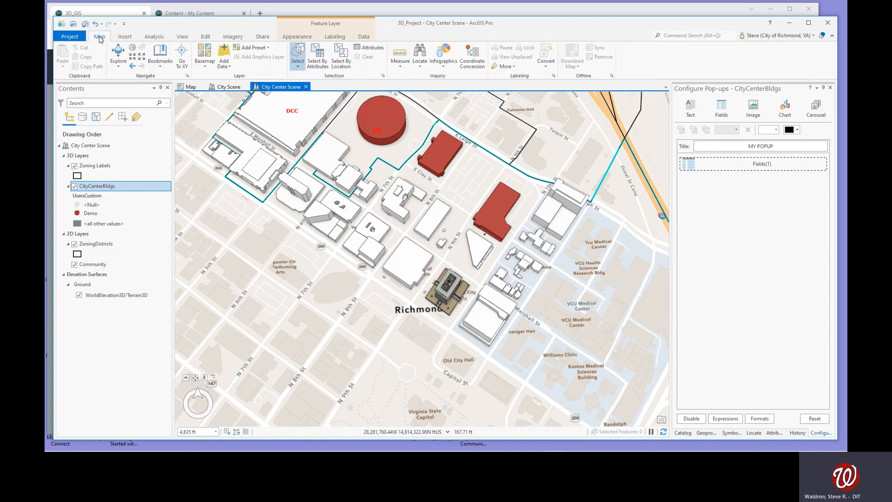
{"action": "left_click", "coordinate": [119, 55]}
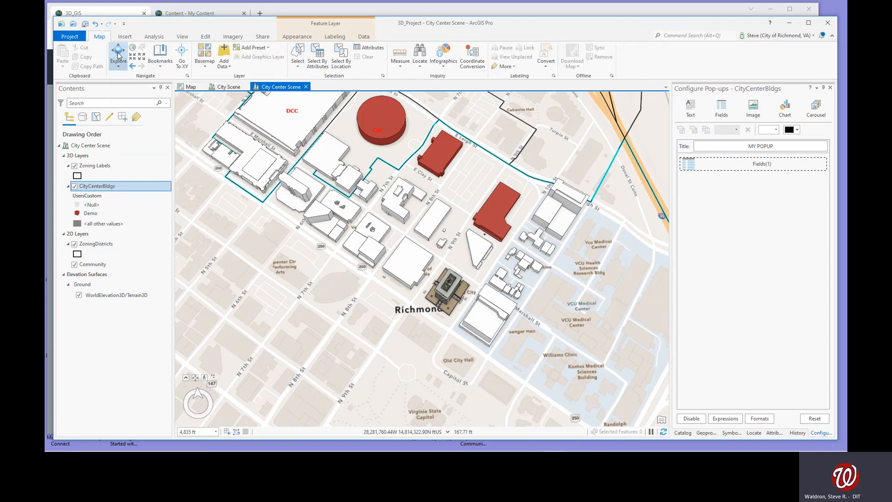
{"action": "left_click", "coordinate": [417, 268]}
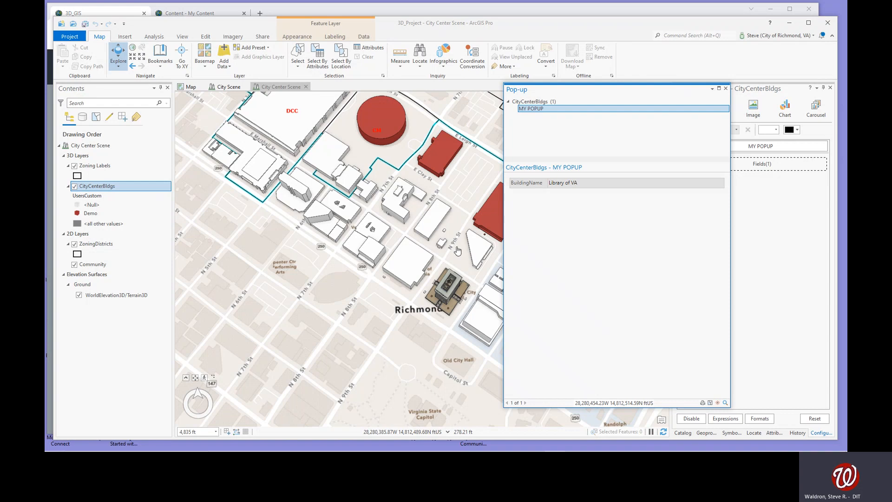
{"action": "left_click", "coordinate": [452, 293]}
{"action": "left_click", "coordinate": [726, 88]}
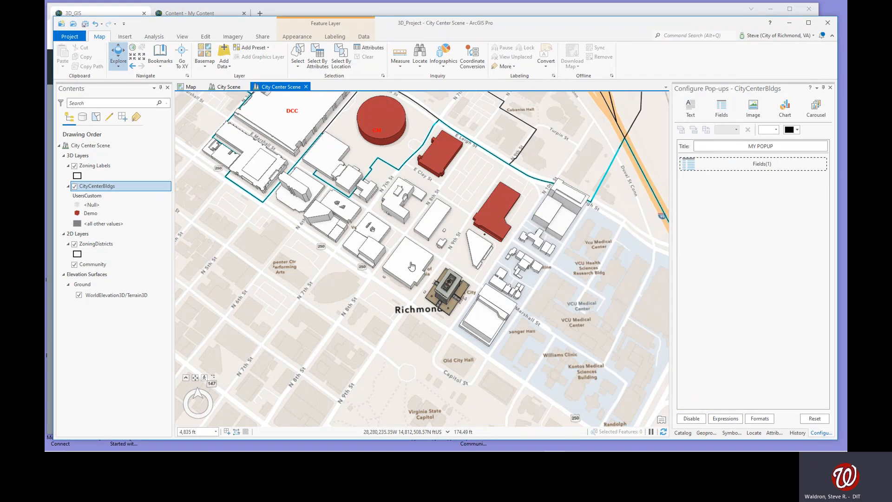
{"action": "left_click", "coordinate": [85, 24]}
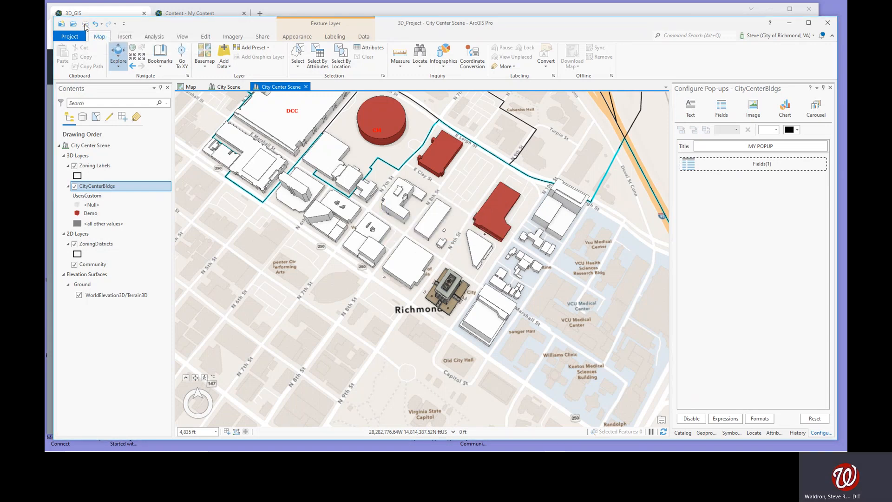
- Switch to the story map in the browser, read the publishing instructions on slide 14, and return to ArcGIS Pro
{"action": "left_click", "coordinate": [485, 13]}
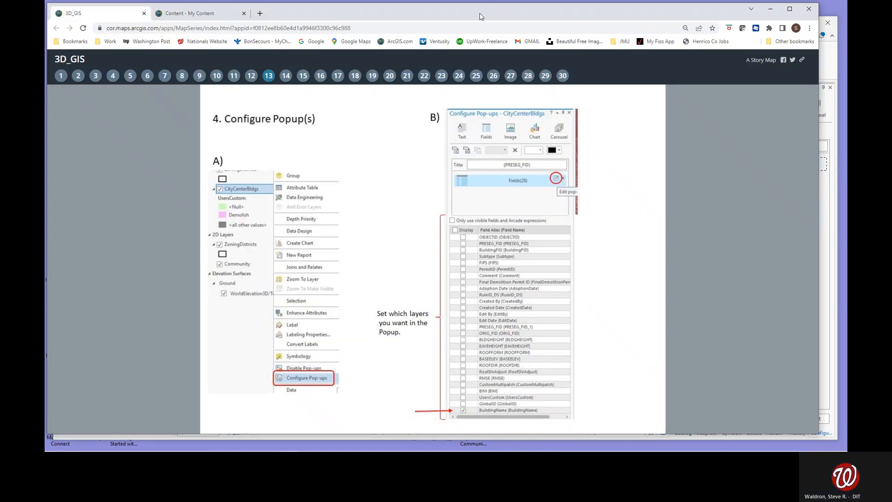
{"action": "left_click", "coordinate": [288, 80]}
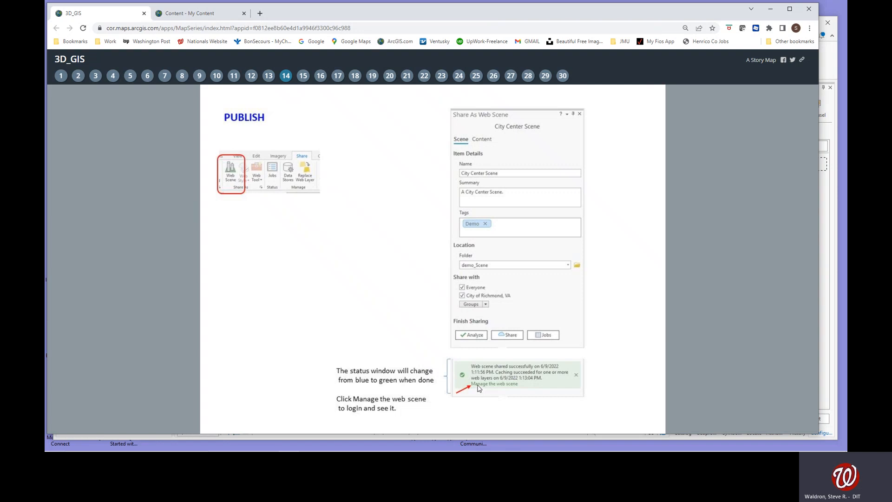
{"action": "left_click", "coordinate": [835, 62]}
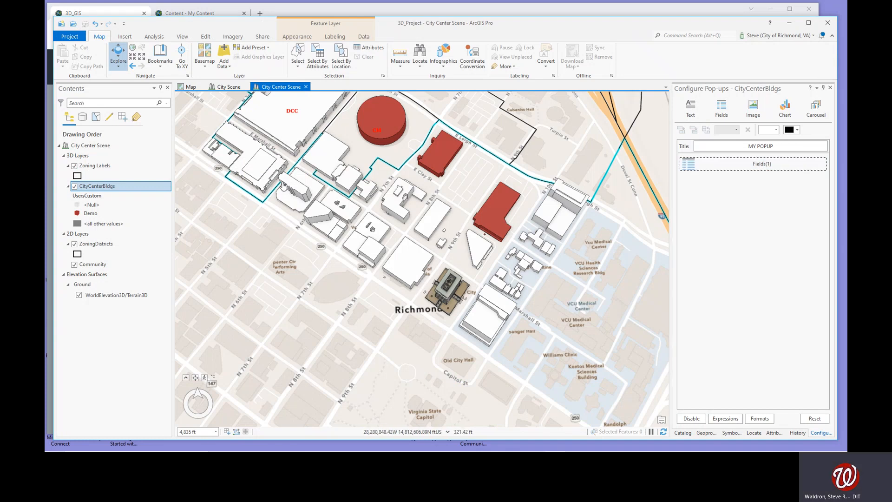
- Start sharing the scene as a web scene named City Center Scene SRW, with demo as both the summary and the tag
{"action": "left_click", "coordinate": [263, 37]}
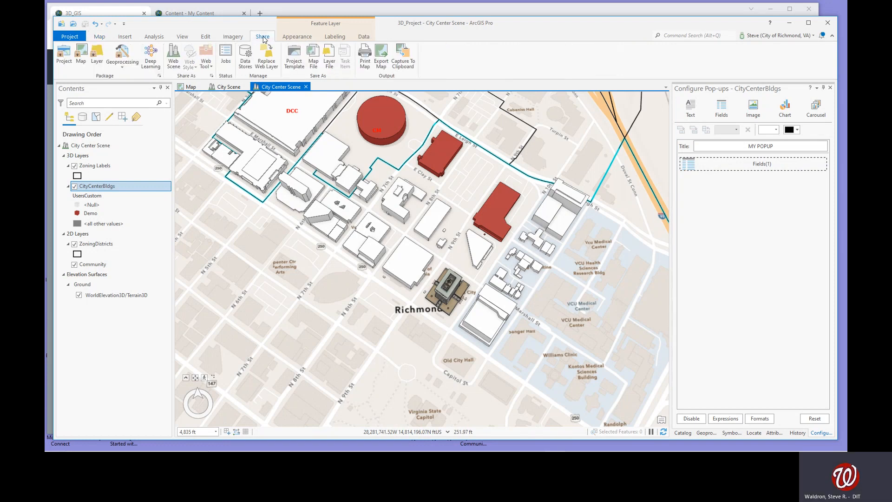
{"action": "left_click", "coordinate": [174, 56]}
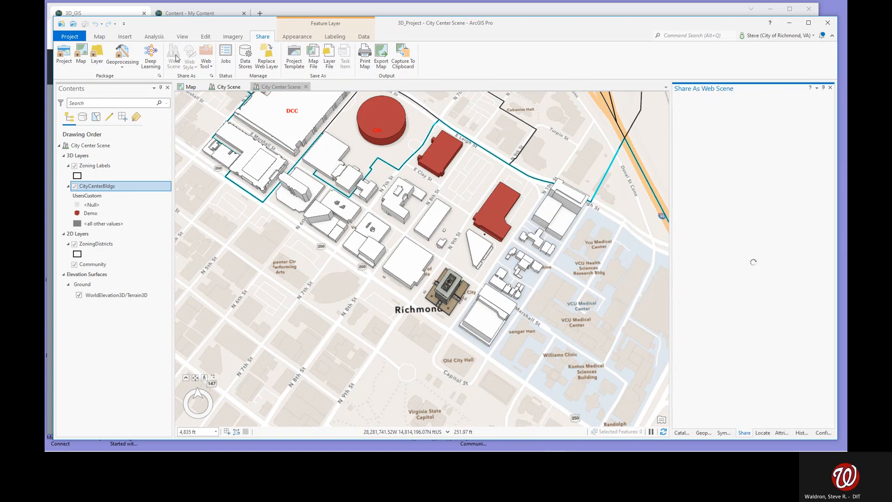
{"action": "left_click", "coordinate": [733, 152]}
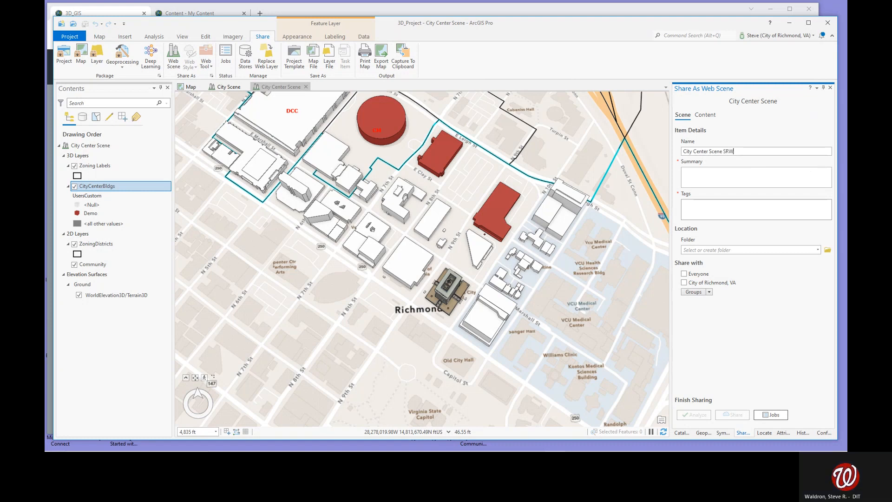
{"action": "left_click", "coordinate": [746, 175]}
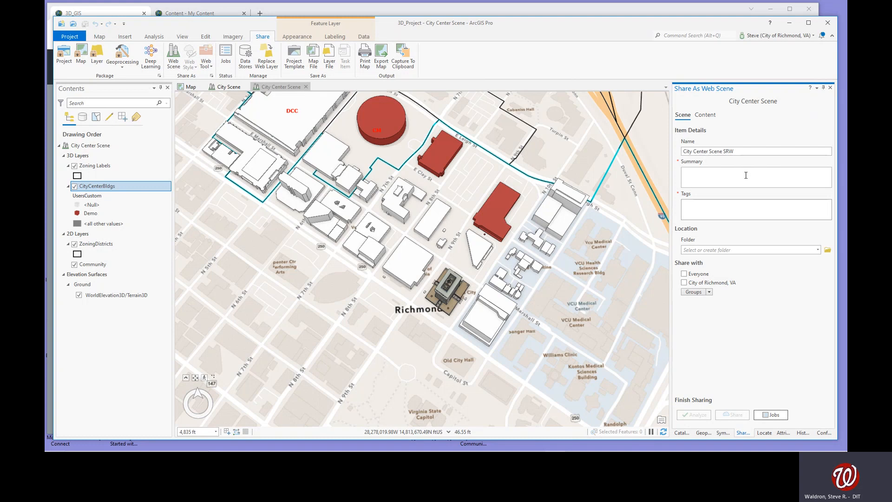
{"action": "type", "text": "demo"}
{"action": "left_click", "coordinate": [712, 212]}
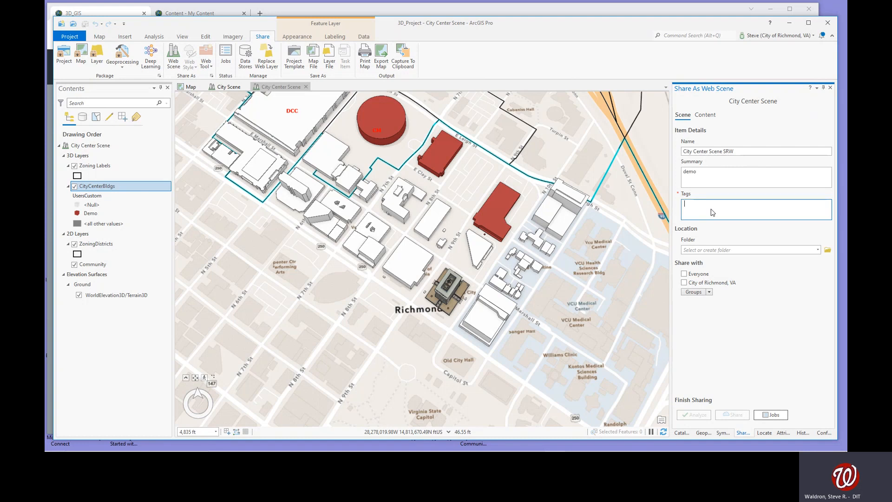
{"action": "type", "text": "demo"}
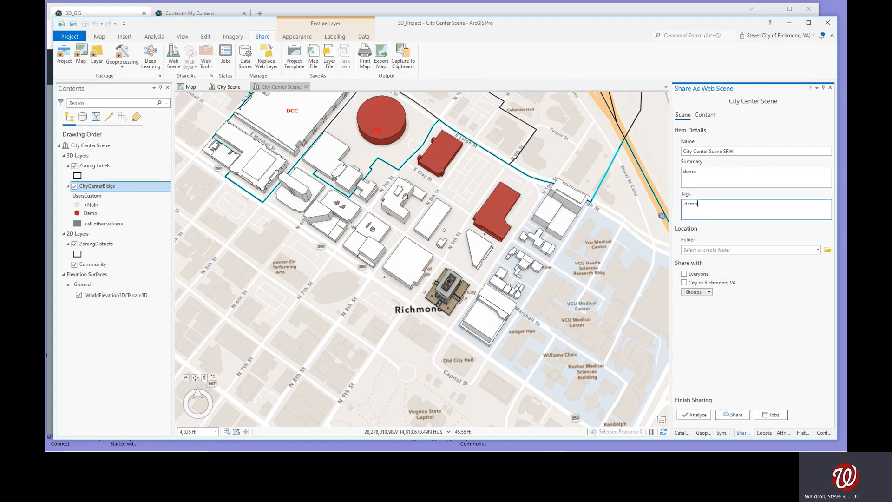
- Set the web scene's location to the demo_Scene folder and share it with Everyone
{"action": "left_click", "coordinate": [755, 250]}
{"action": "left_click", "coordinate": [818, 251]}
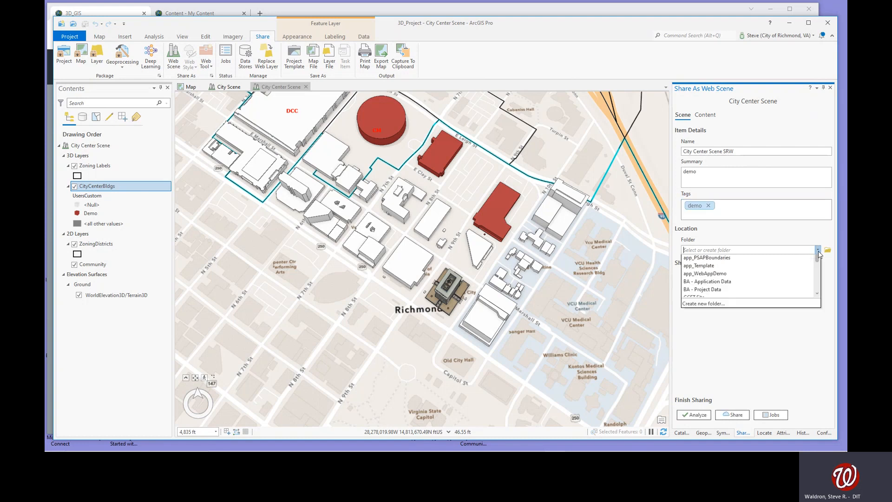
{"action": "left_click", "coordinate": [818, 298]}
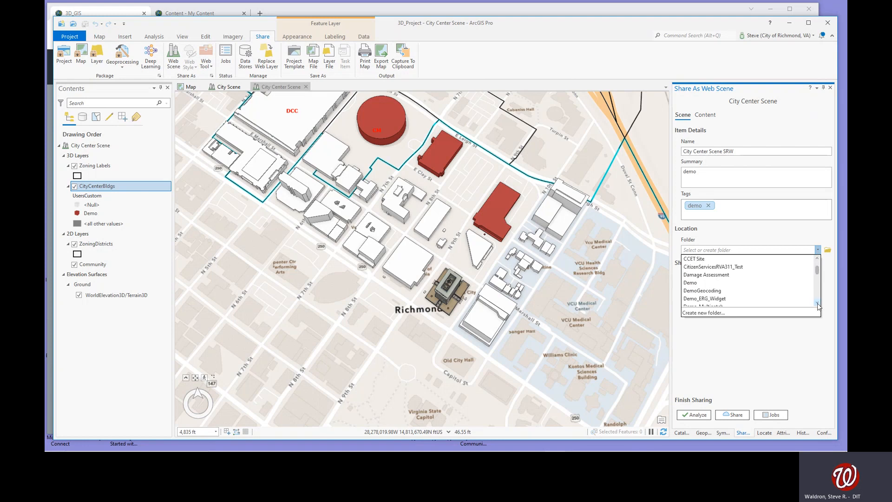
{"action": "left_click", "coordinate": [817, 304]}
{"action": "left_click", "coordinate": [818, 304]}
{"action": "left_click", "coordinate": [818, 304]}
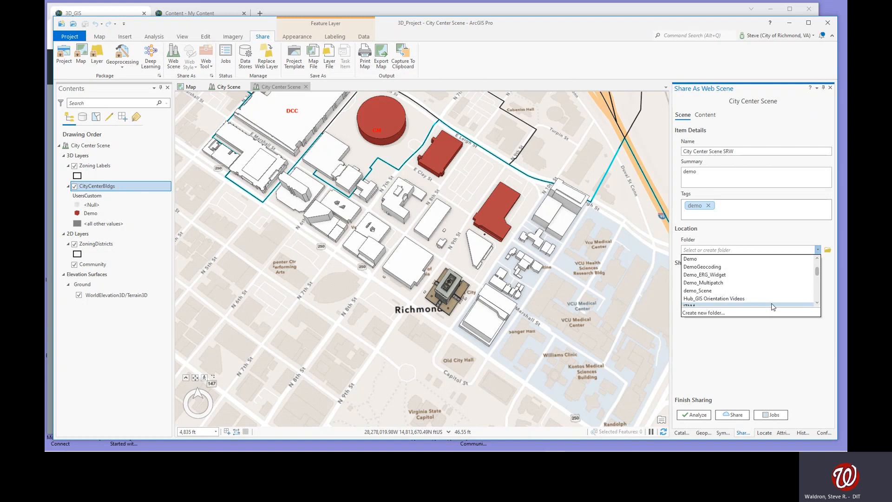
{"action": "left_click", "coordinate": [711, 291]}
{"action": "left_click", "coordinate": [684, 273]}
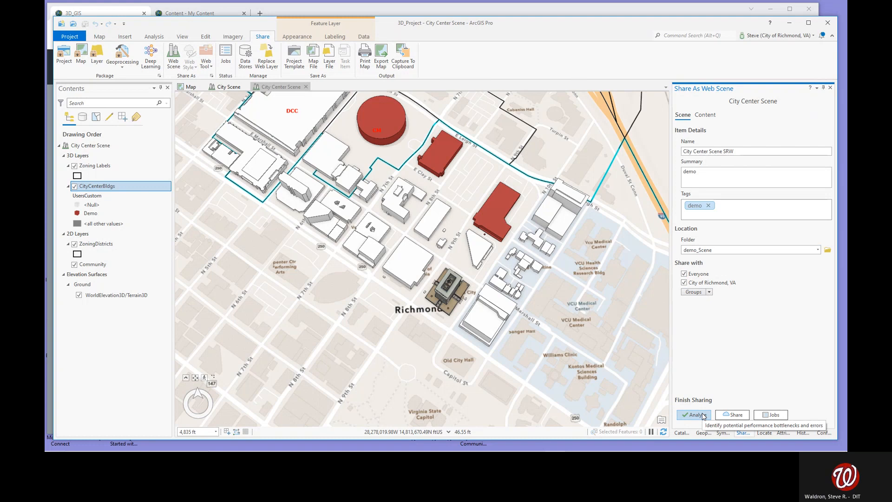
- Analyze the scene for errors, publish it as a web scene, and open its online item page
{"action": "left_click", "coordinate": [704, 415]}
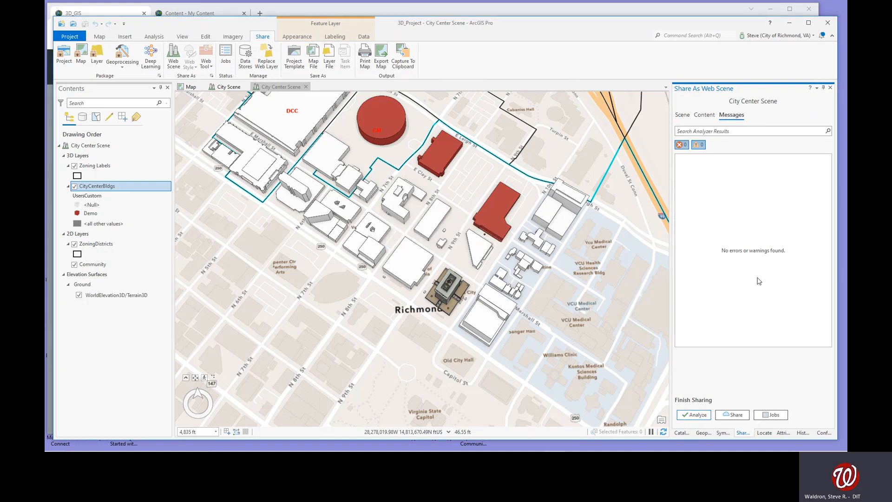
{"action": "left_click", "coordinate": [735, 415]}
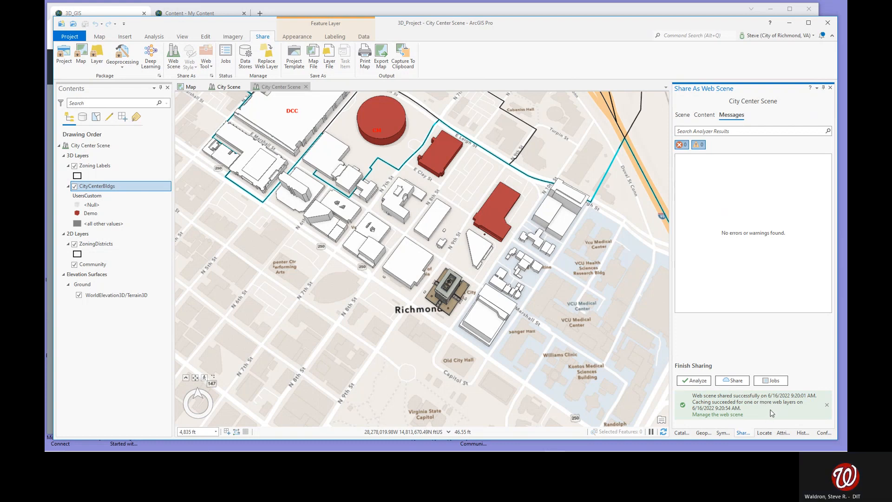
{"action": "left_click", "coordinate": [714, 415]}
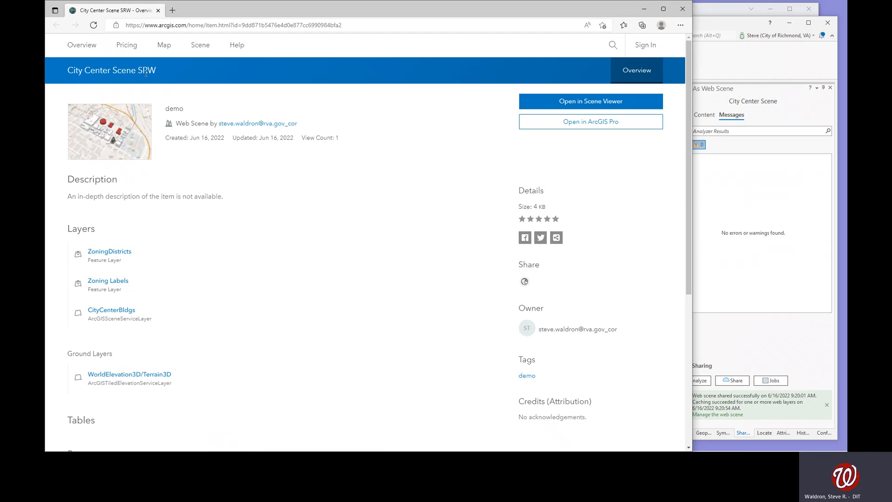
- Open the published scene in Scene Viewer and inspect the City Center buildings in a tilted, rotated 3D view
{"action": "left_click", "coordinate": [586, 106]}
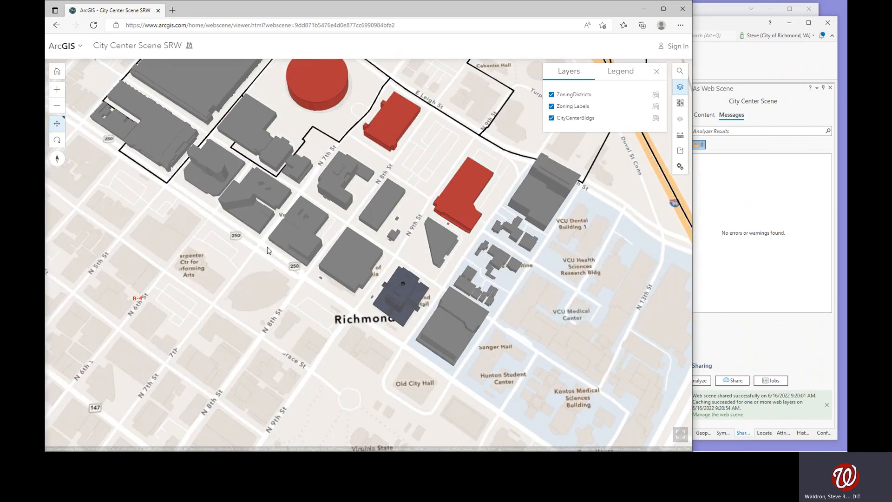
{"action": "left_click_drag", "start_coordinate": [268, 252], "coordinate": [292, 305]}
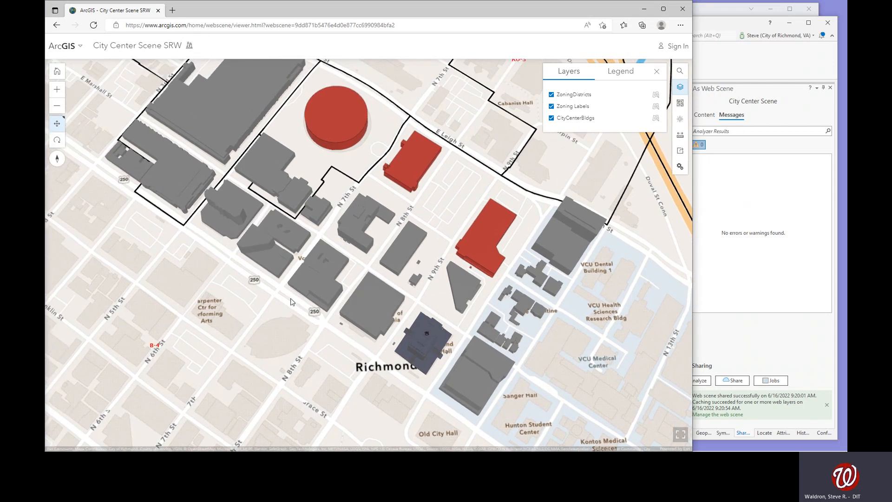
{"action": "scroll", "coordinate": [290, 302], "scroll_direction": "down", "scroll_amount": 2}
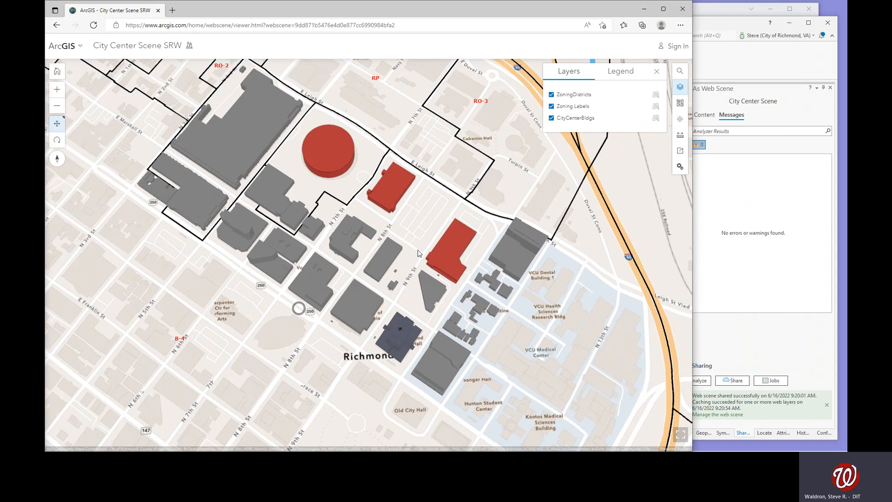
{"action": "scroll", "coordinate": [416, 234], "scroll_direction": "down", "scroll_amount": 1}
{"action": "scroll", "coordinate": [425, 256], "scroll_direction": "up", "scroll_amount": 3}
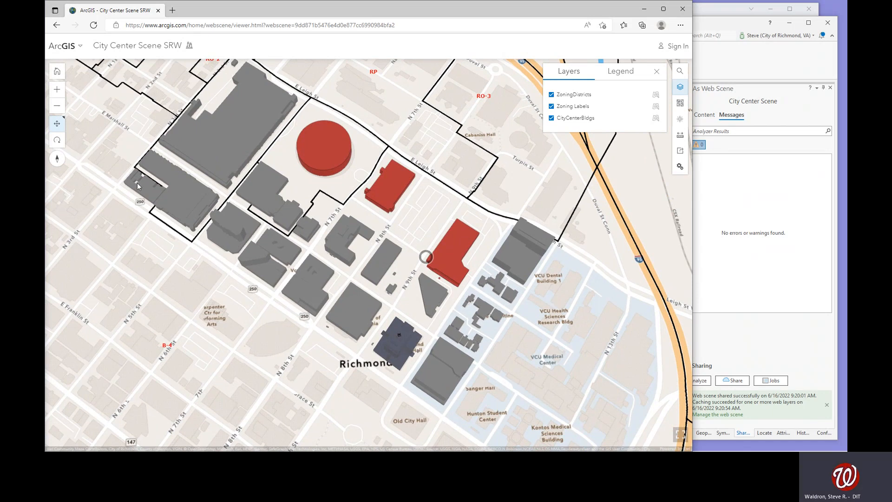
{"action": "left_click", "coordinate": [57, 140]}
{"action": "left_click_drag", "start_coordinate": [182, 262], "coordinate": [219, 184]}
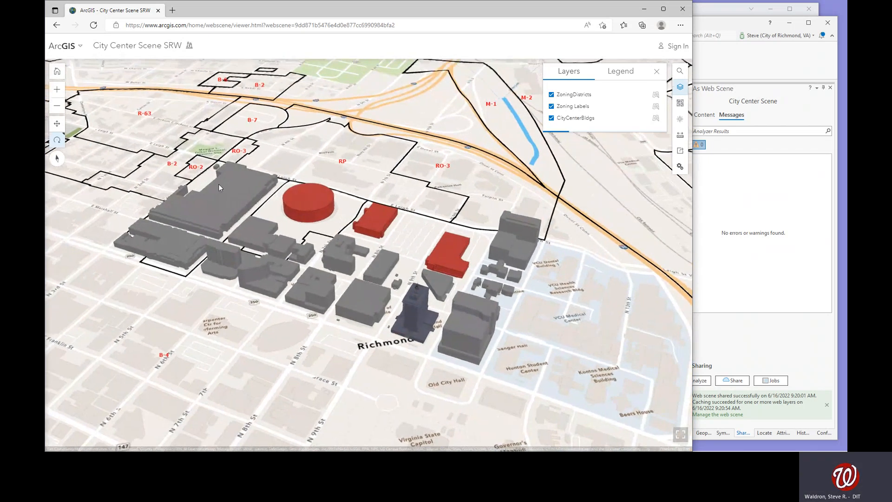
{"action": "left_click_drag", "start_coordinate": [355, 239], "coordinate": [459, 257]}
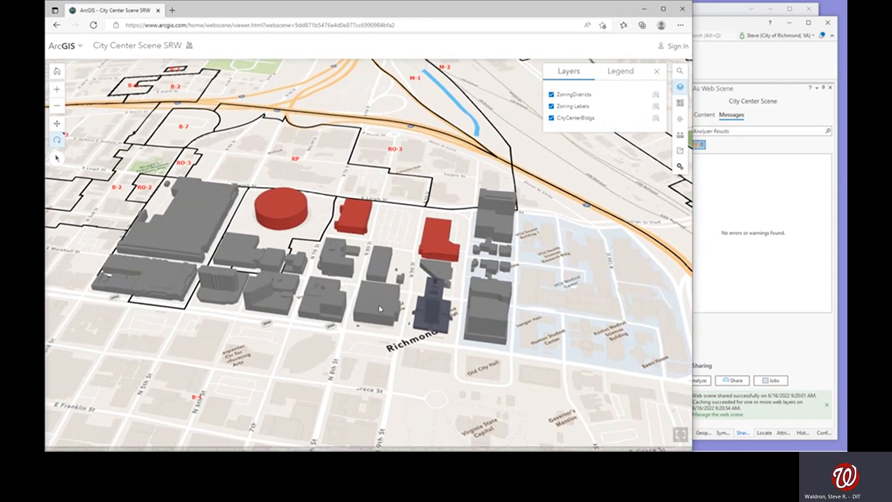
- Check the pop-ups of the Library of VA and Children's Hospital buildings in the web scene, and close the pop-up
{"action": "left_click", "coordinate": [384, 305]}
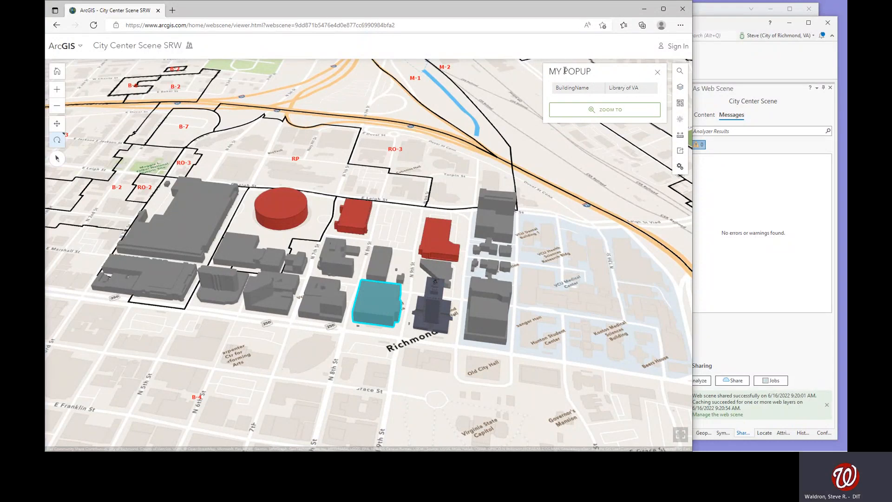
{"action": "left_click", "coordinate": [483, 328]}
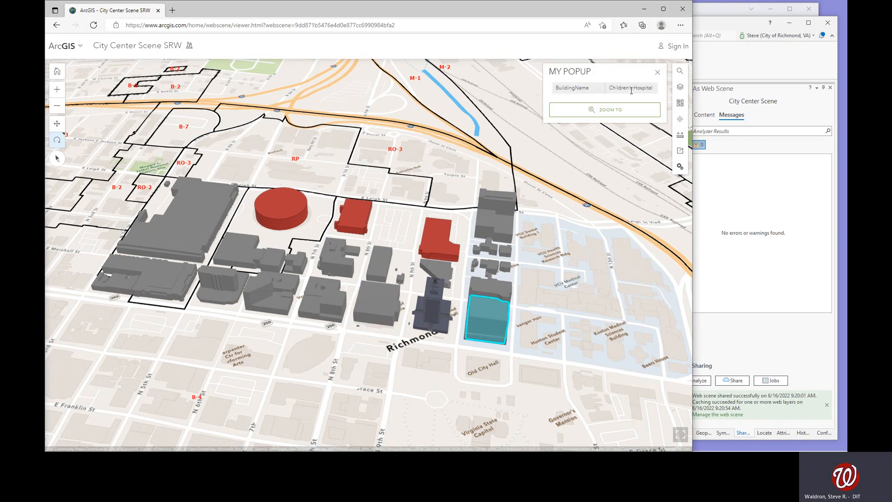
{"action": "left_click", "coordinate": [658, 74]}
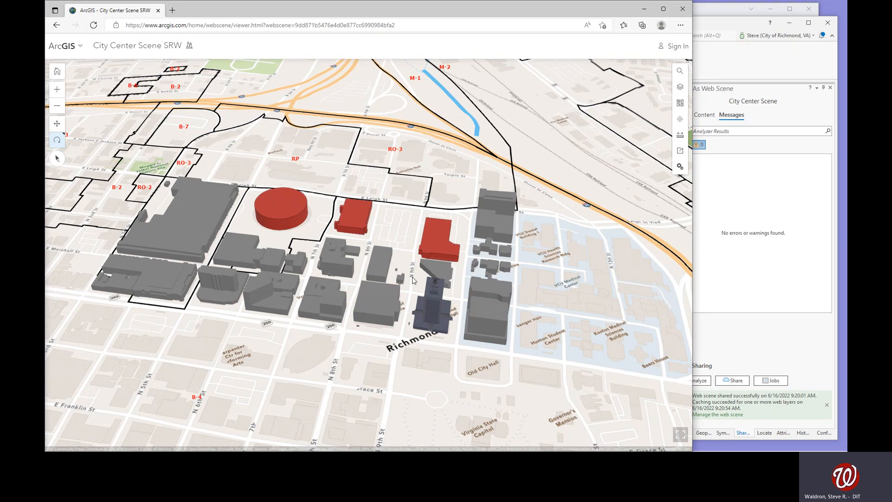
{"action": "scroll", "coordinate": [413, 281], "scroll_direction": "up", "scroll_amount": 2}
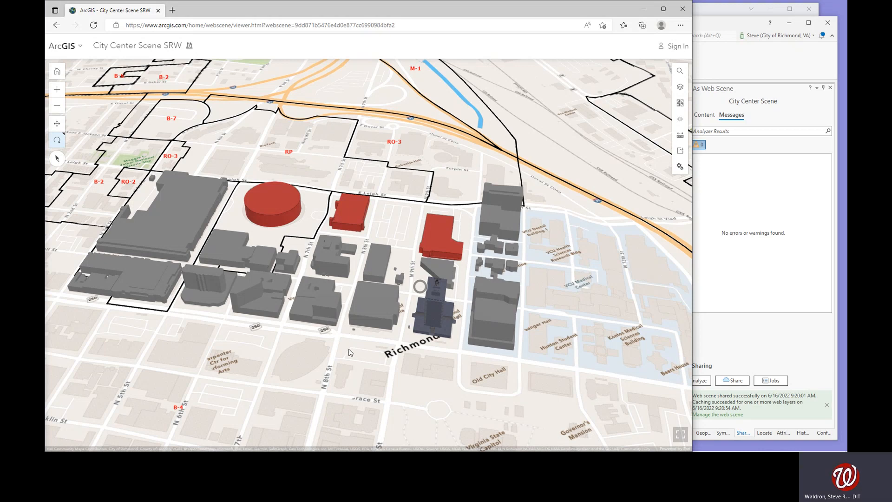
- Turn off Zoning Labels, toggle CityCenterBldgs off and on, and review the web scene's legend
{"action": "left_click", "coordinate": [678, 91]}
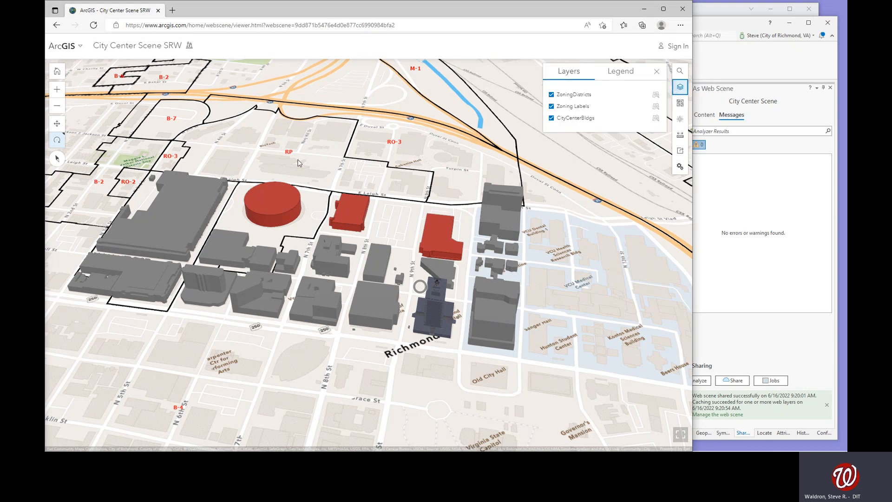
{"action": "left_click", "coordinate": [552, 106]}
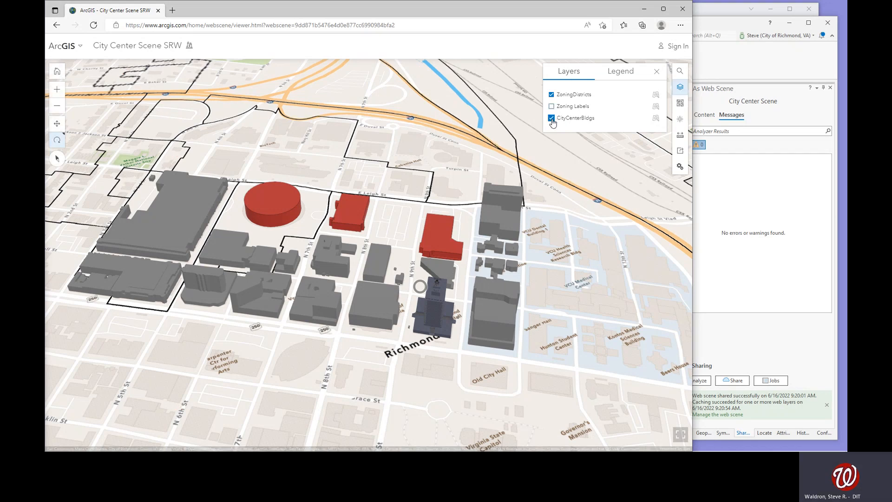
{"action": "left_click", "coordinate": [551, 119]}
{"action": "left_click", "coordinate": [552, 118]}
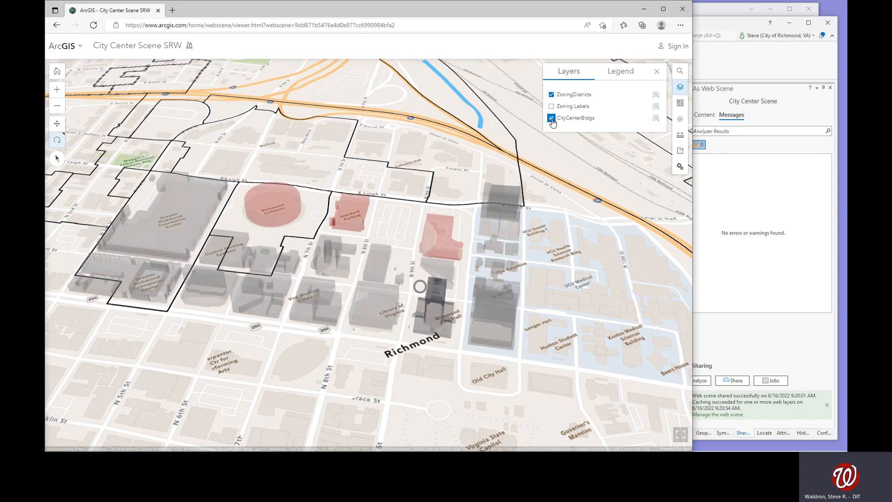
{"action": "left_click", "coordinate": [620, 72]}
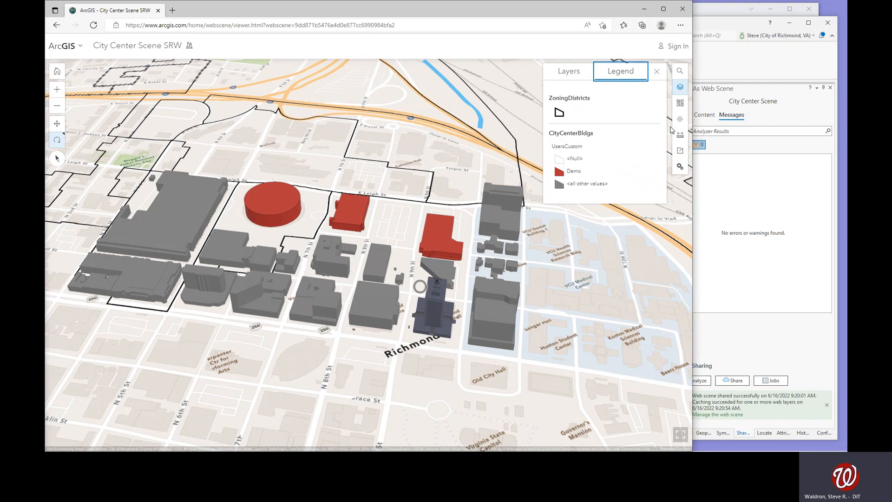
{"action": "left_click", "coordinate": [657, 74]}
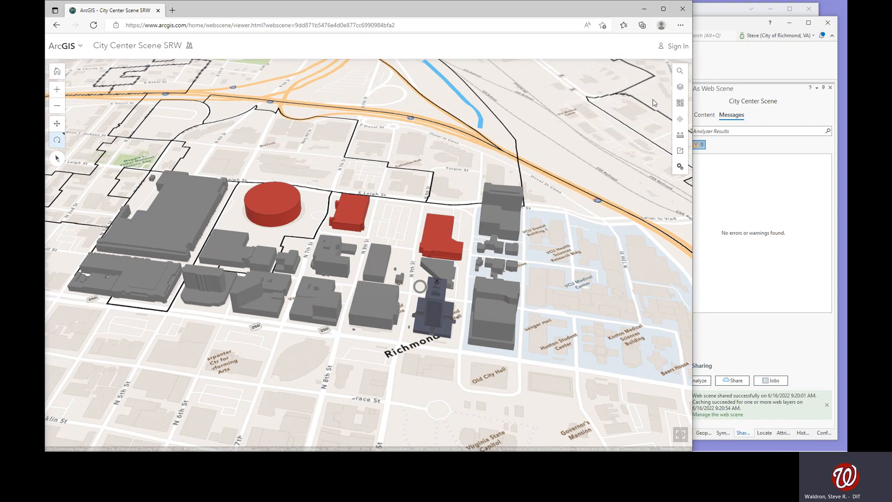
- Preview the web scene's daylight with shadows shown and the time set to 12:15 PM
{"action": "left_click", "coordinate": [680, 122]}
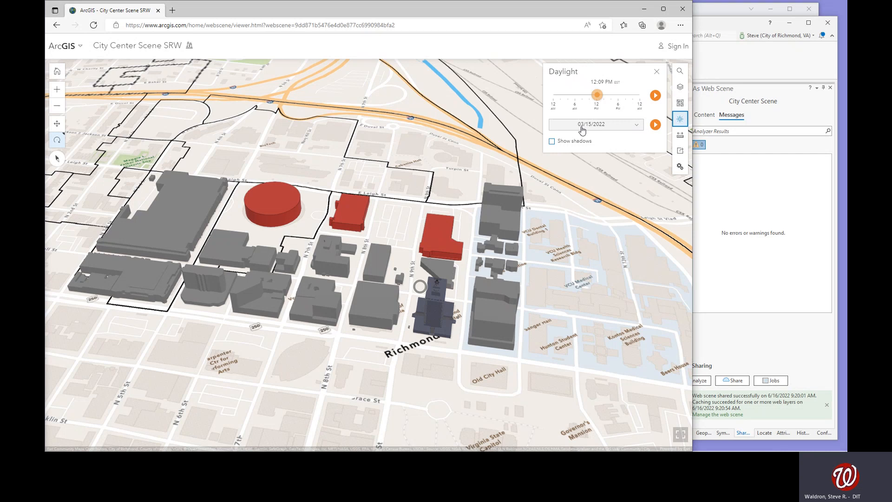
{"action": "left_click", "coordinate": [596, 95]}
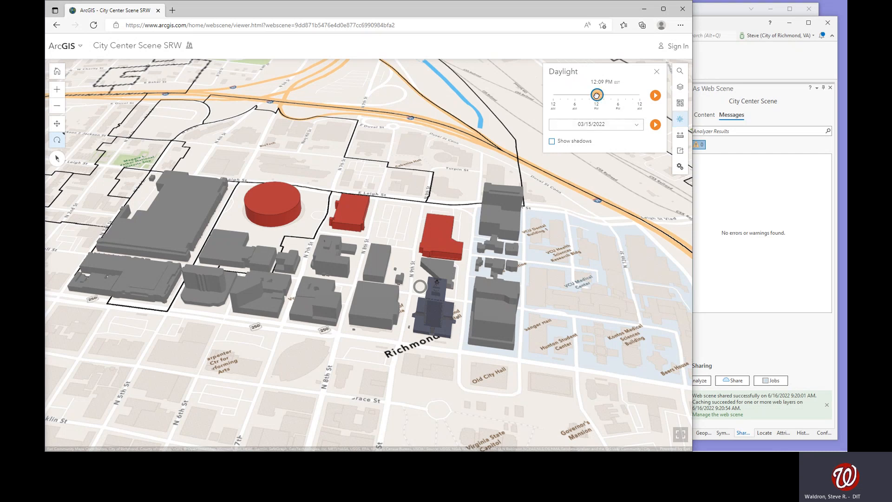
{"action": "mouse_move", "coordinate": [597, 94]}
{"action": "left_mouse_down"}
{"action": "mouse_move", "coordinate": [579, 95]}
{"action": "mouse_move", "coordinate": [617, 104]}
{"action": "mouse_move", "coordinate": [598, 107]}
{"action": "left_mouse_up"}
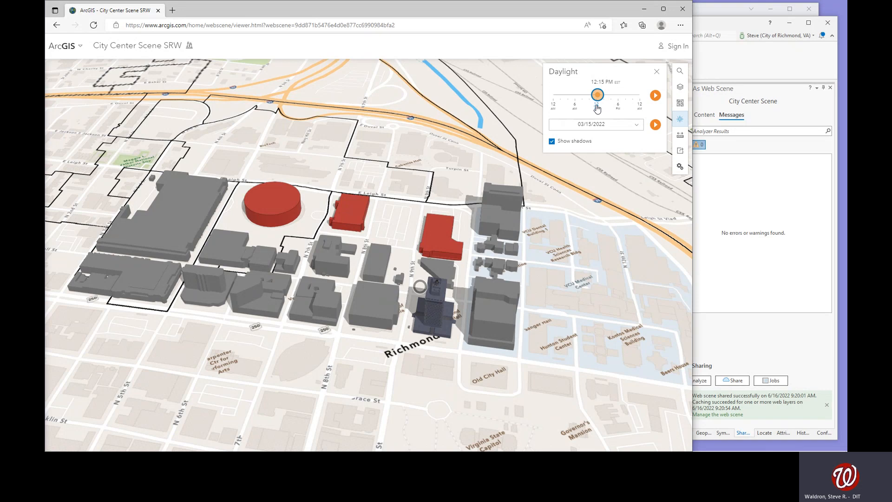
- Close the web scene's browser window, switch to the 3D_GIS story map, and open slide 15
{"action": "left_click", "coordinate": [683, 10]}
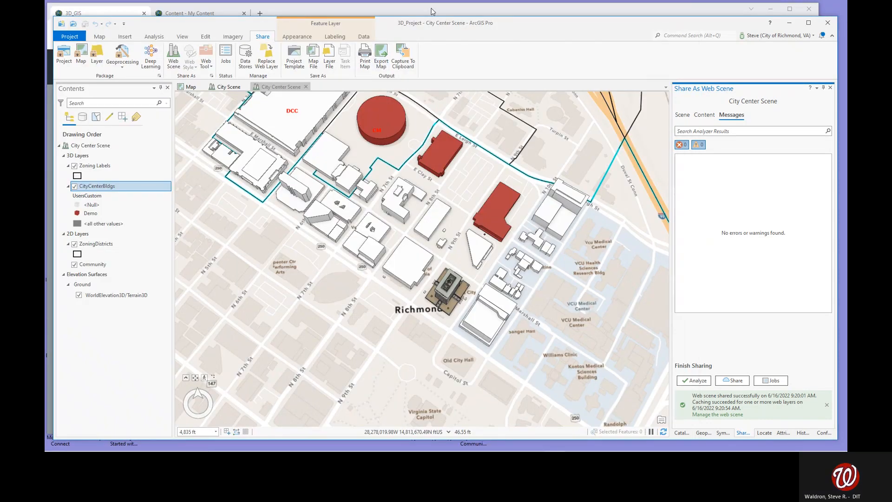
{"action": "key", "text": "alt+Tab"}
{"action": "left_click", "coordinate": [306, 78]}
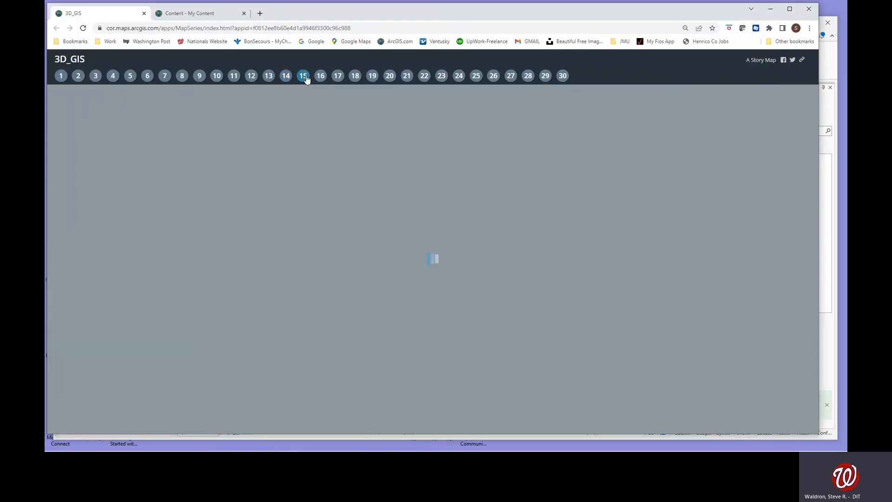
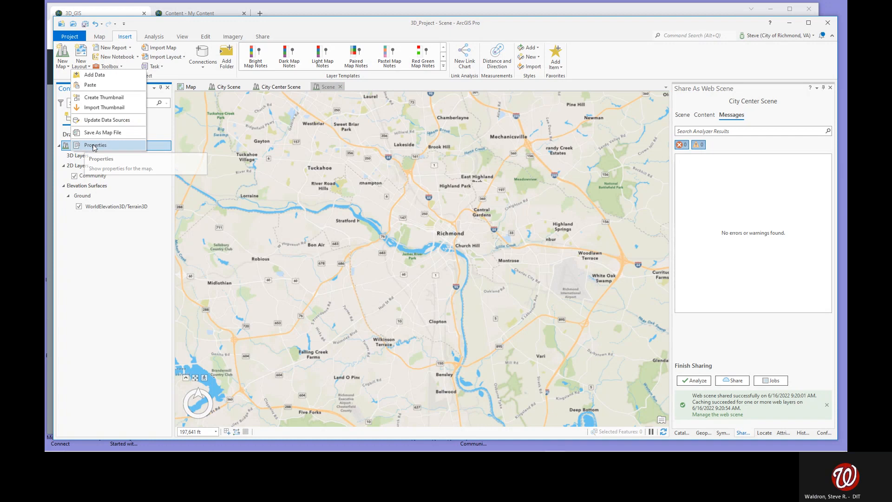
- Rename the new scene as Census Blocks Scene in its map properties
{"action": "left_click", "coordinate": [346, 161]}
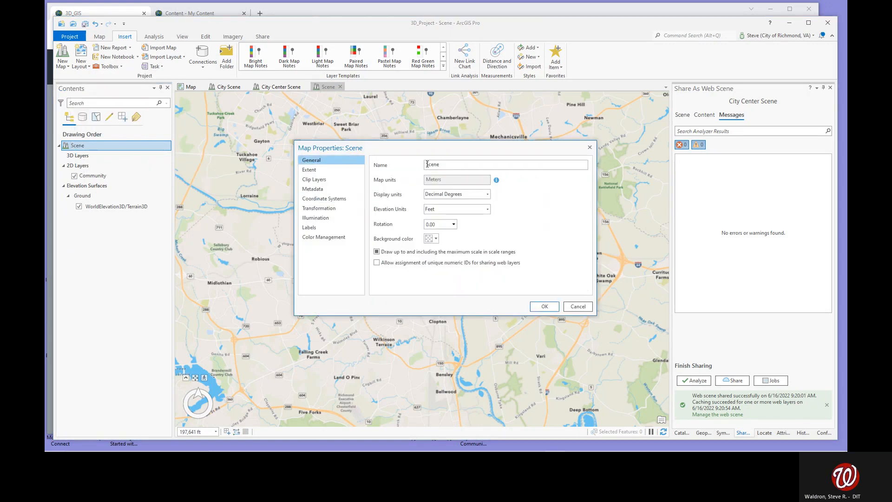
{"action": "left_click", "coordinate": [427, 164]}
{"action": "type", "text": "Ceneus Block"}
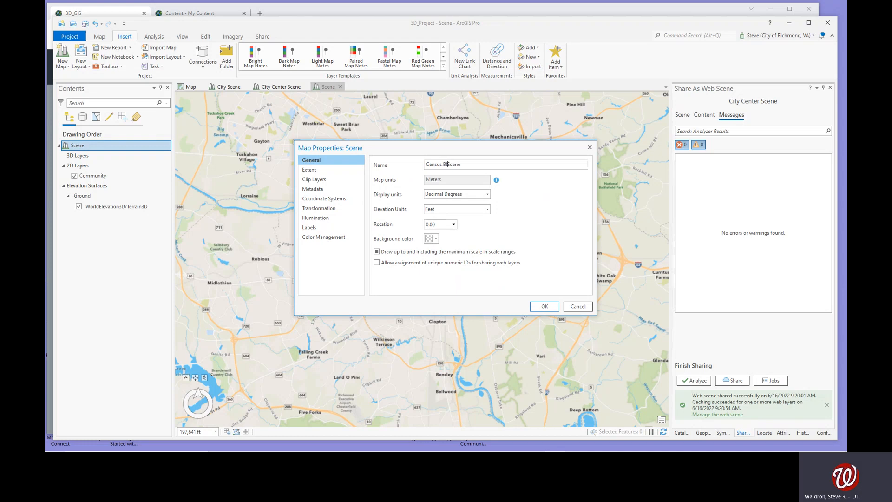
{"action": "type", "text": "s"}
{"action": "left_click", "coordinate": [545, 307]}
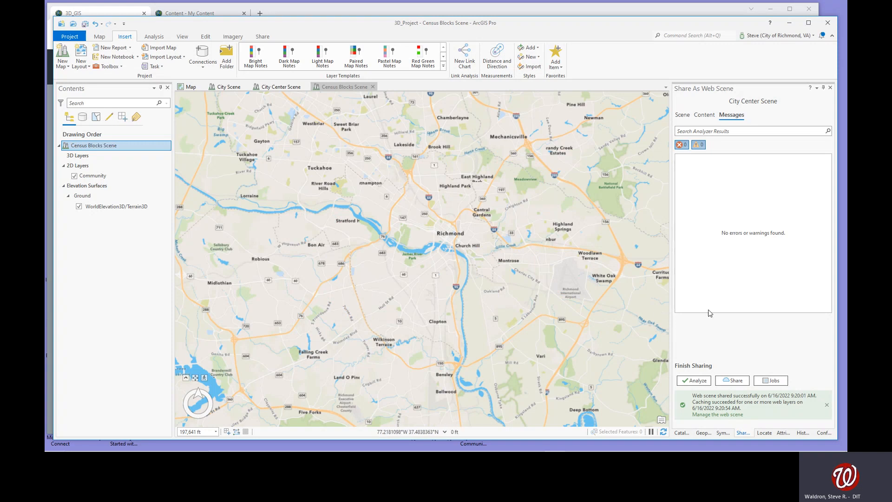
- Add the CensusBlocks2020 feature class from 3D_Project.gdb to the Census Blocks Scene
{"action": "left_click", "coordinate": [681, 433]}
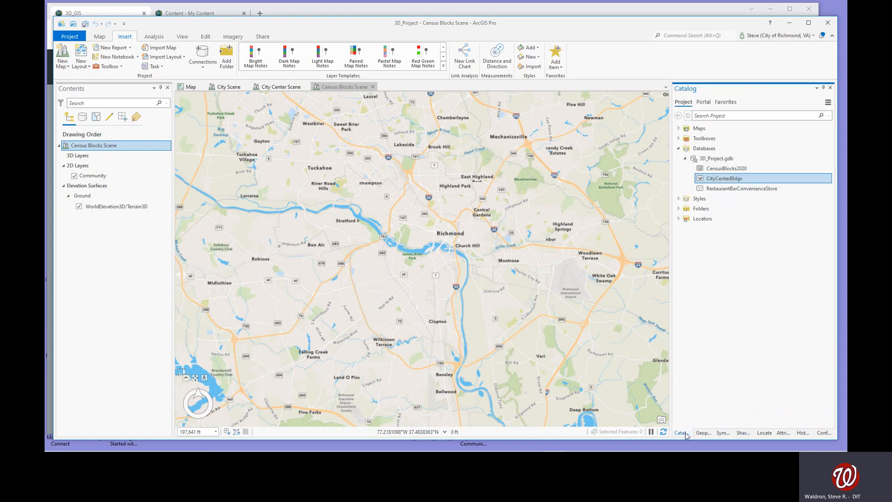
{"action": "left_click", "coordinate": [712, 160]}
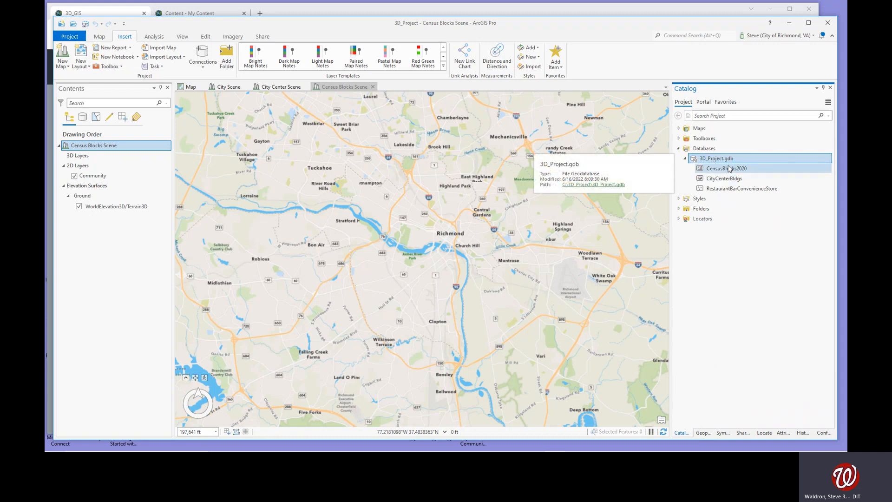
{"action": "left_click", "coordinate": [729, 170]}
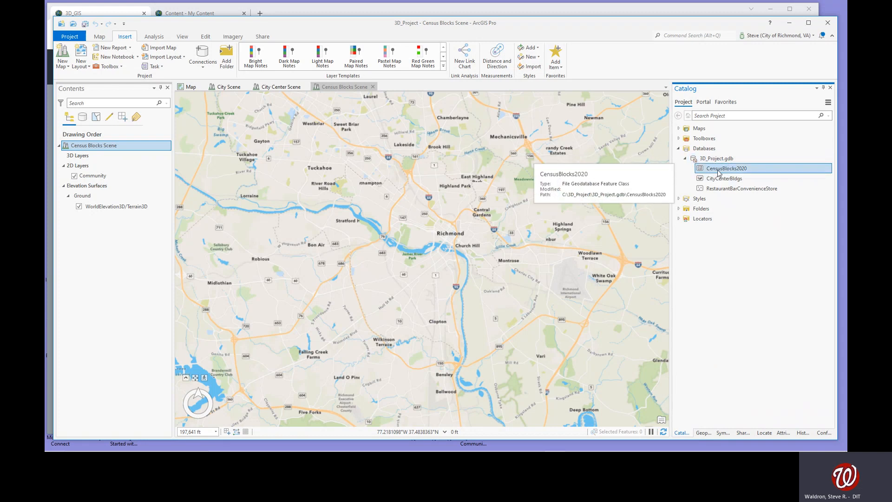
{"action": "left_click_drag", "start_coordinate": [729, 172], "coordinate": [483, 232]}
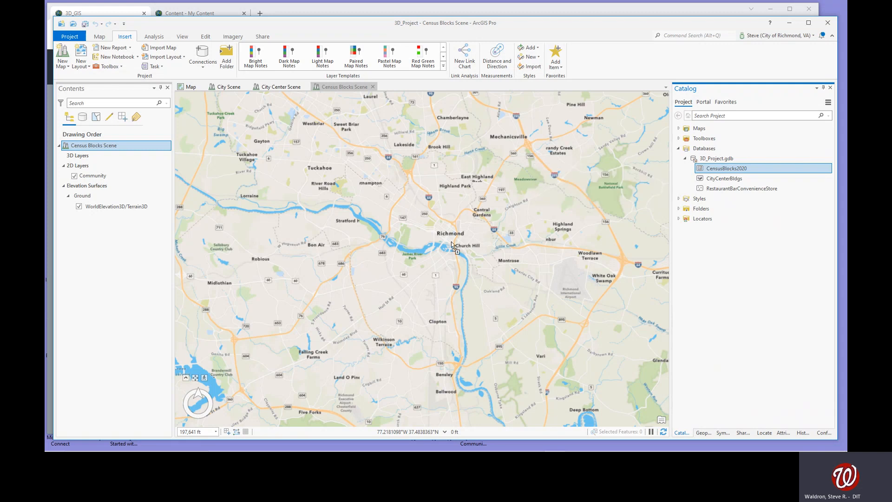
- Place CensusBlocks2020 in the Census Blocks Scene and move its layer from 2D Layers to 3D Layers
{"action": "left_click_drag", "start_coordinate": [428, 251], "coordinate": [429, 251]}
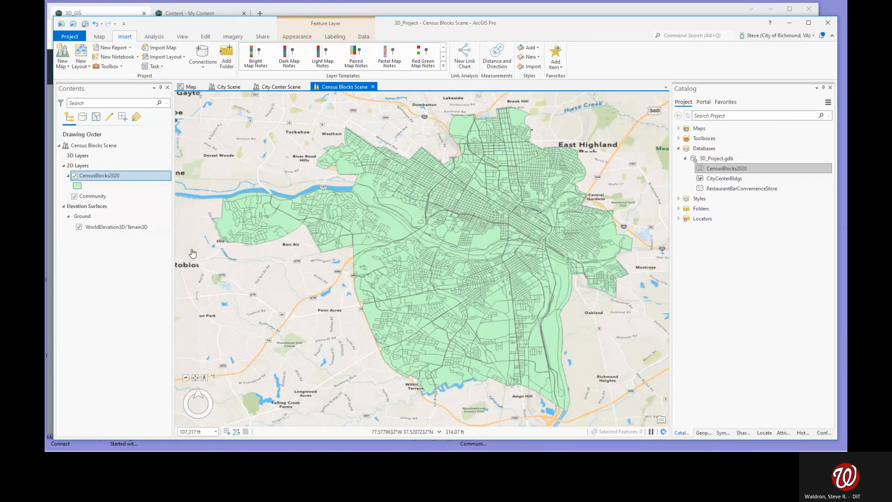
{"action": "left_click", "coordinate": [99, 178]}
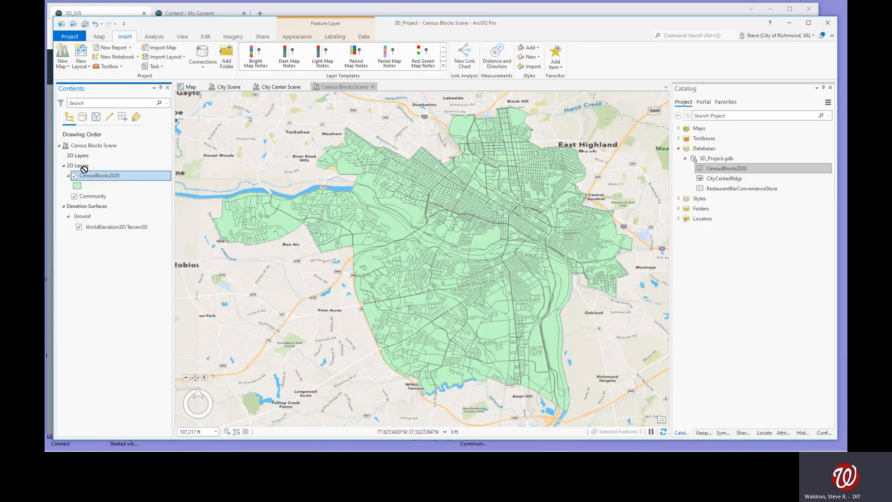
{"action": "left_click_drag", "start_coordinate": [77, 161], "coordinate": [77, 162]}
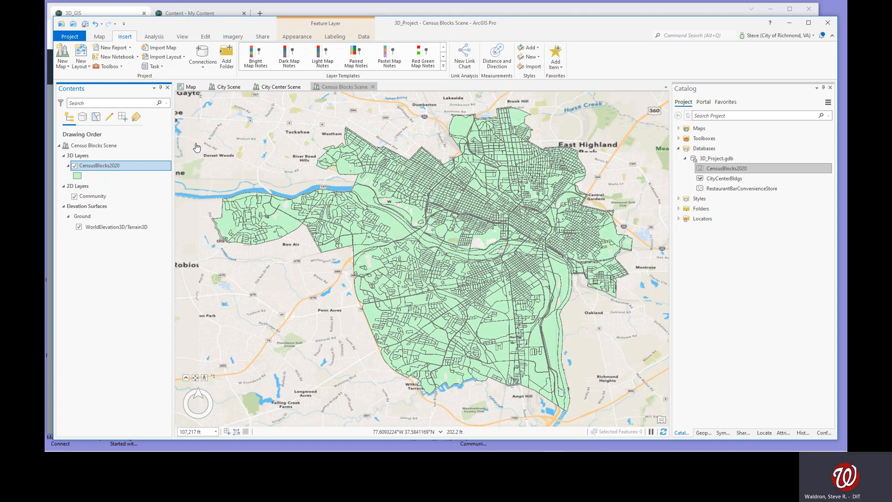
- Set the extrusion type of the CensusBlocks2020 layer to Base Height
{"action": "left_click", "coordinate": [299, 38]}
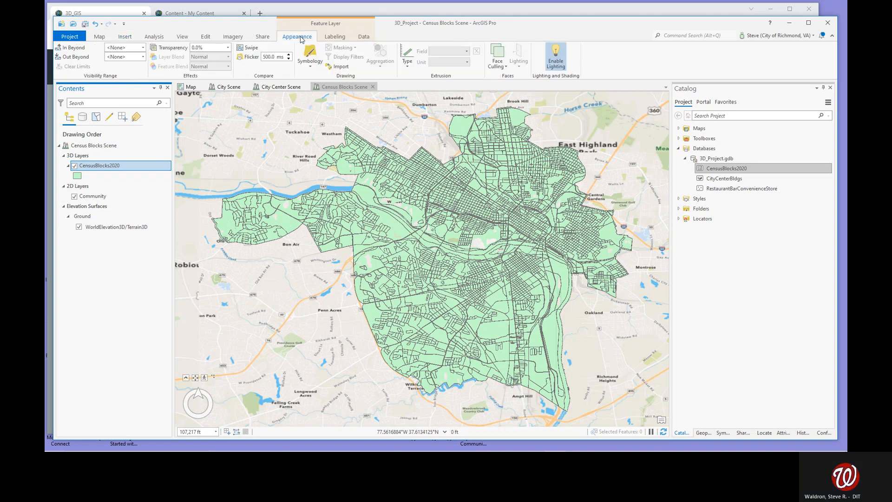
{"action": "left_click", "coordinate": [405, 65]}
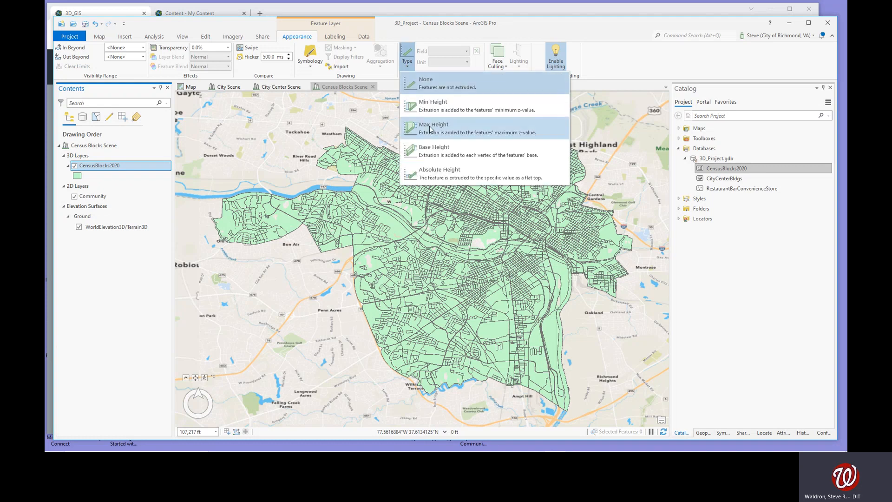
{"action": "left_click", "coordinate": [440, 154]}
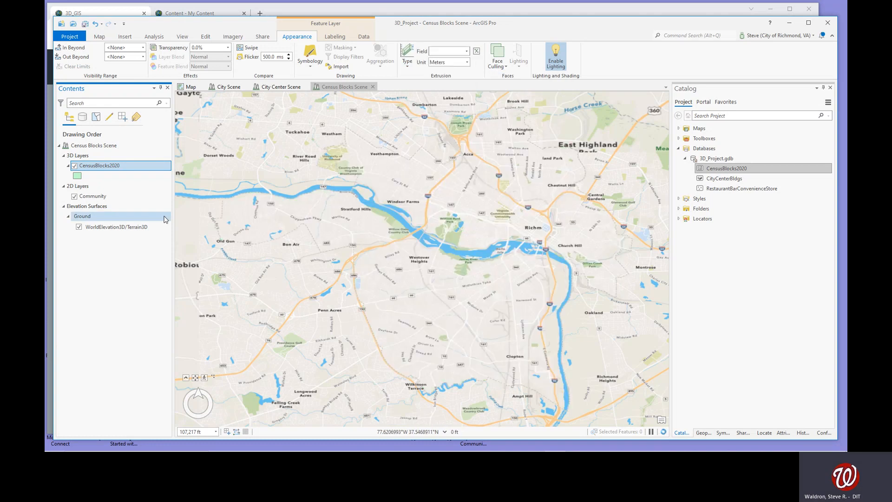
- Examine the TAPERSONS field in the CensusBlocks2020 attribute table, and close the table
{"action": "right_click", "coordinate": [120, 168]}
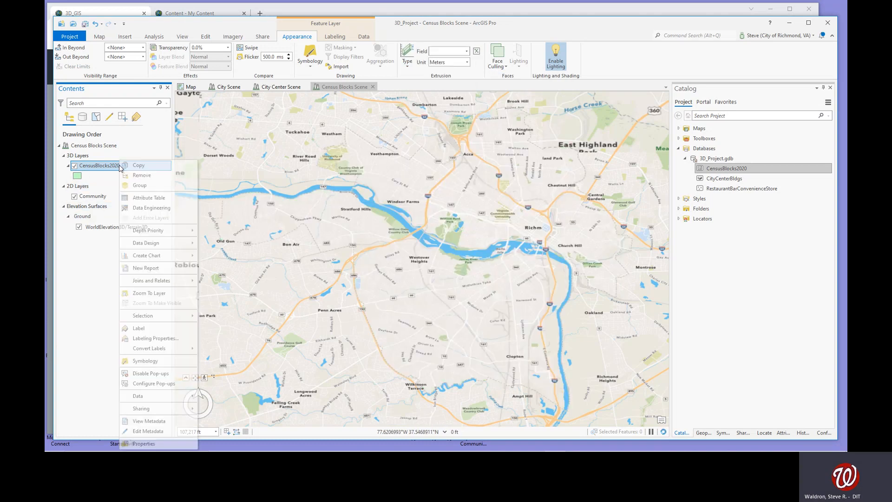
{"action": "left_click", "coordinate": [140, 198]}
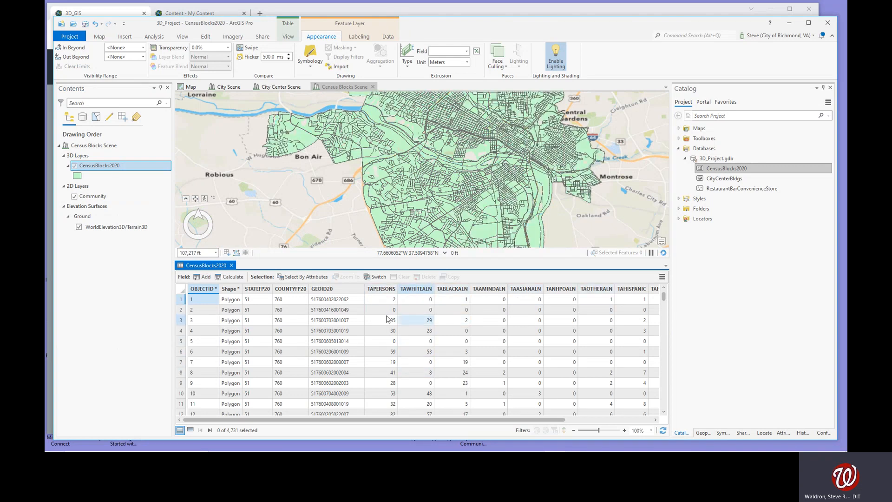
{"action": "mouse_move", "coordinate": [384, 292]}
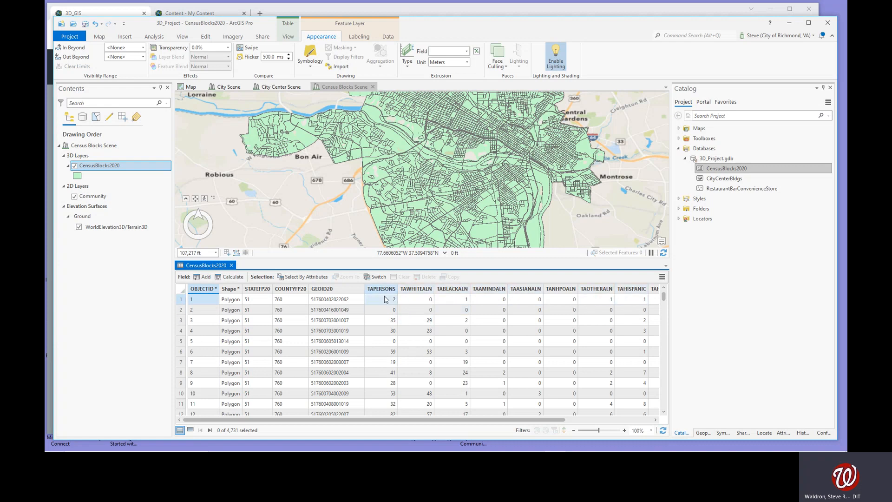
{"action": "left_click", "coordinate": [231, 265]}
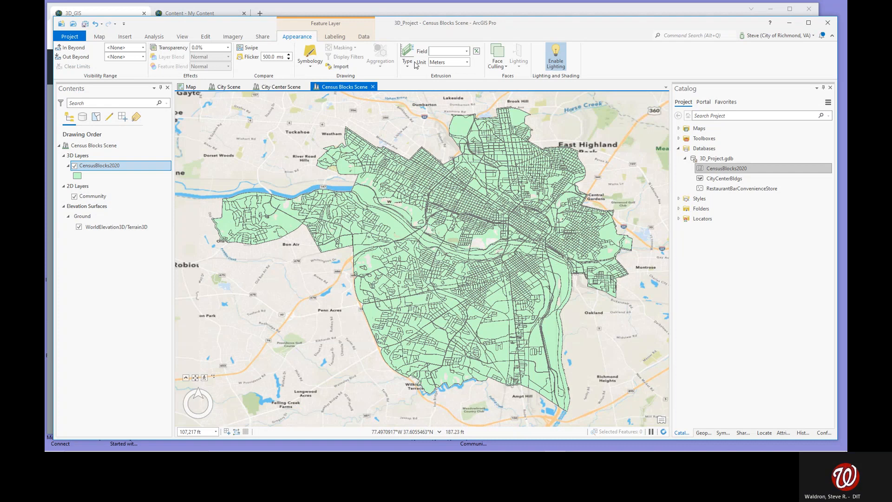
- Extrude the census blocks by the TAPERSONS field, keeping Meters as the extrusion unit
{"action": "left_click", "coordinate": [467, 52]}
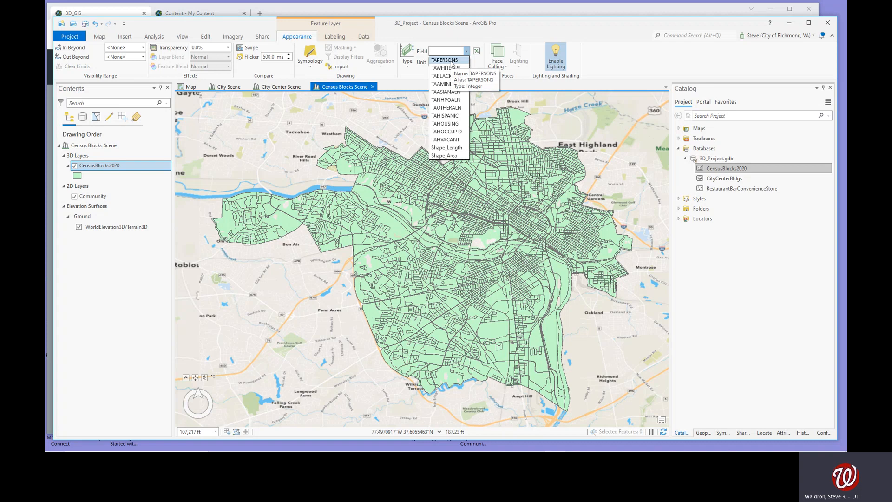
{"action": "left_click", "coordinate": [451, 61]}
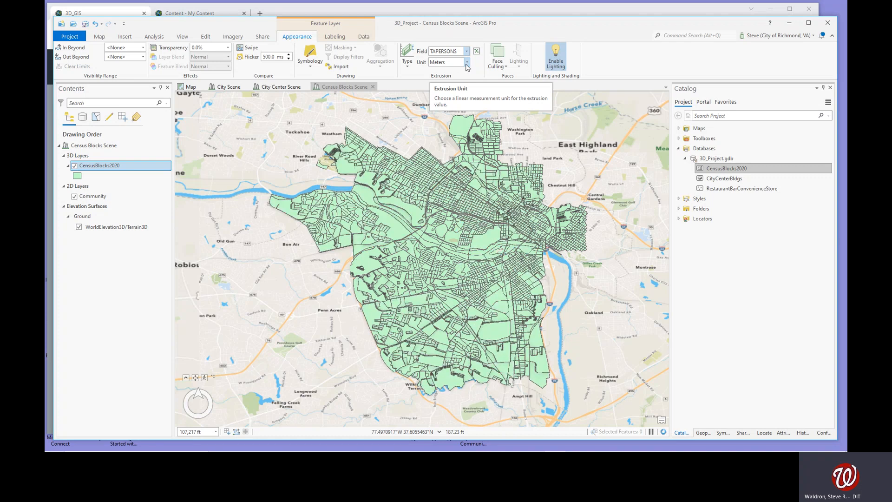
{"action": "left_click", "coordinate": [467, 65]}
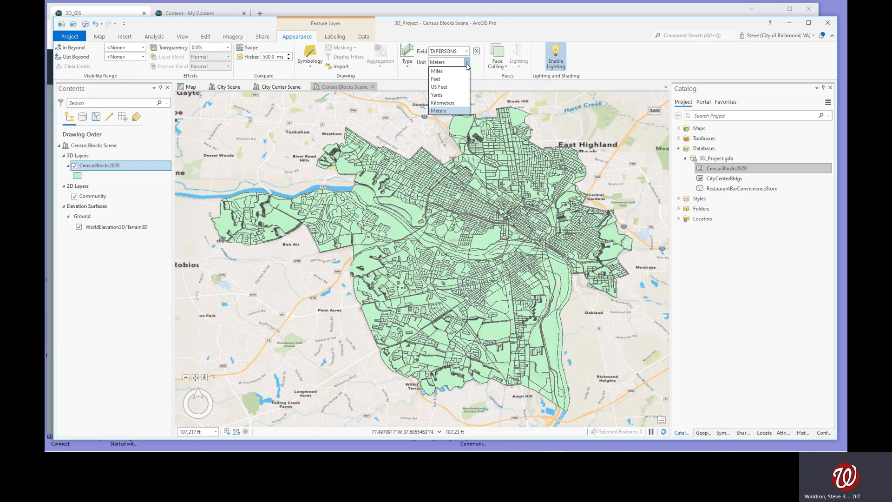
{"action": "left_click", "coordinate": [476, 71]}
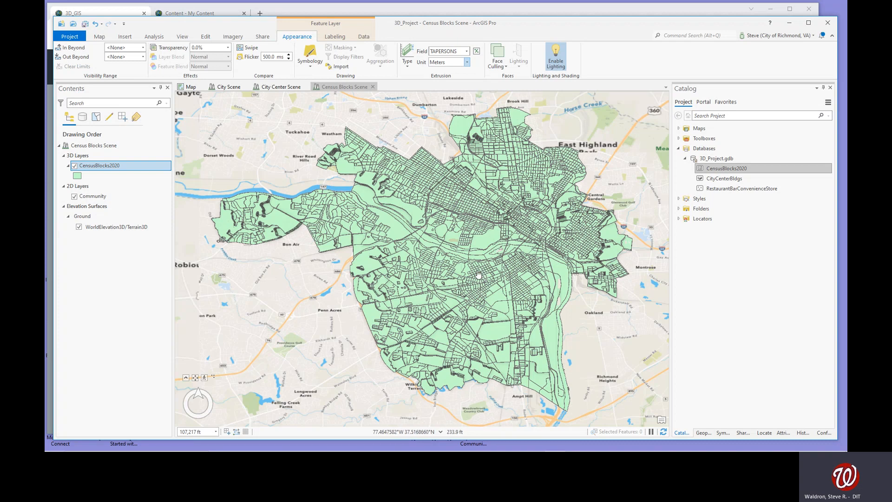
{"action": "scroll", "coordinate": [480, 266], "scroll_direction": "up", "scroll_amount": 2}
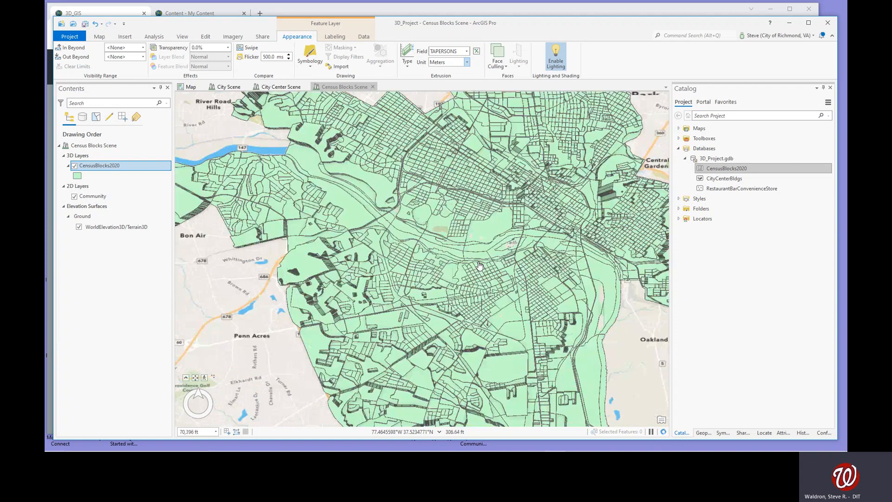
{"action": "middle_click_drag", "start_coordinate": [480, 266], "coordinate": [455, 168]}
{"action": "scroll", "coordinate": [466, 267], "scroll_direction": "up", "scroll_amount": 4}
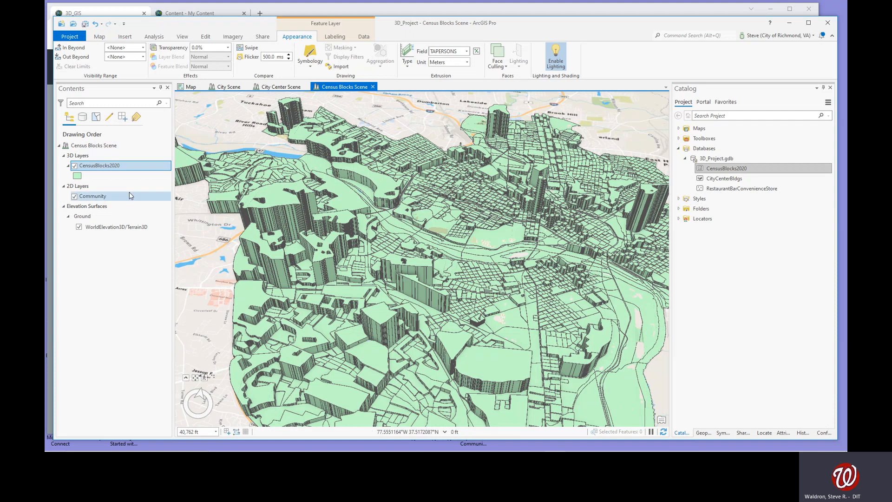
- Add a definition query to the CensusBlocks2020 layer where TAPERSONS is greater than 0
{"action": "right_click", "coordinate": [117, 168]}
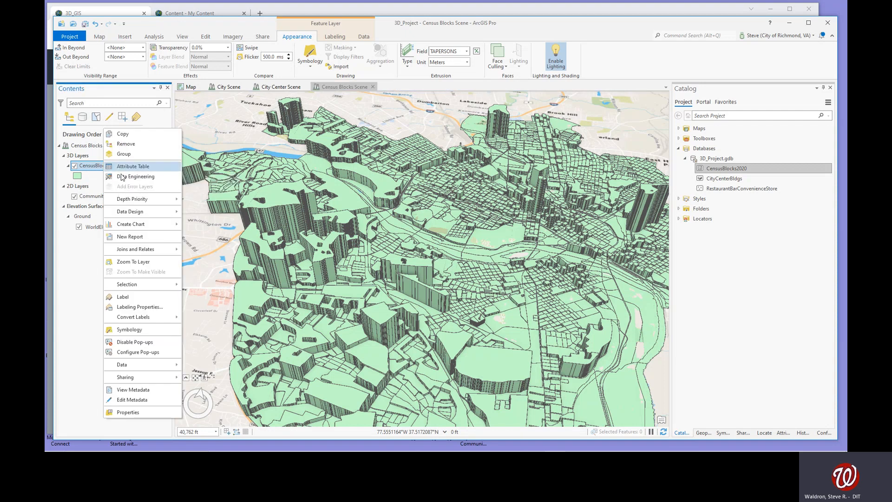
{"action": "left_click", "coordinate": [147, 413]}
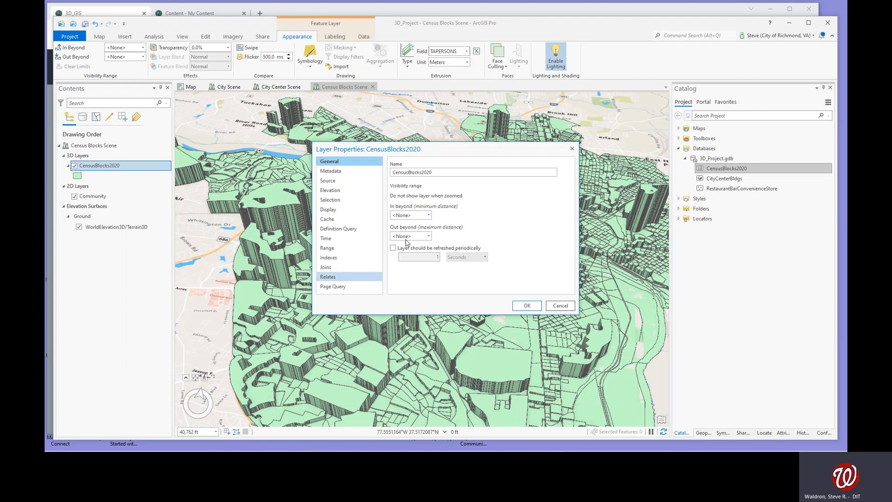
{"action": "left_click_drag", "start_coordinate": [424, 152], "coordinate": [300, 110]}
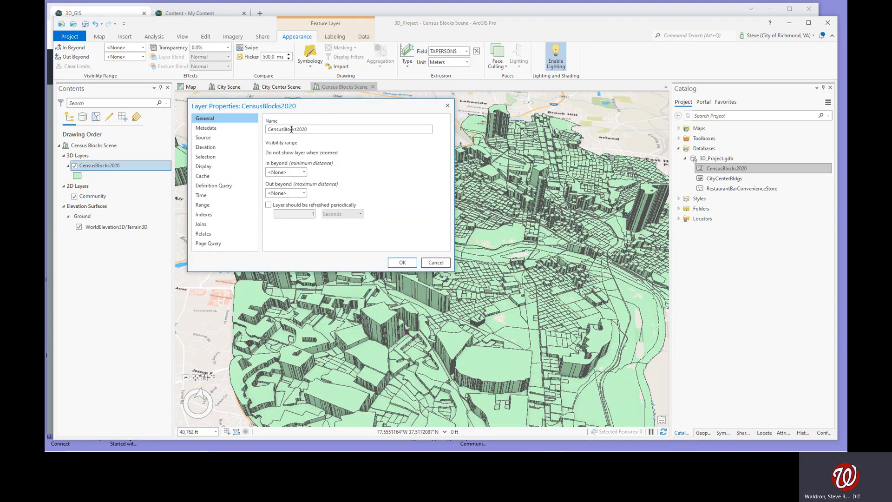
{"action": "left_click", "coordinate": [221, 186]}
{"action": "left_click", "coordinate": [366, 187]}
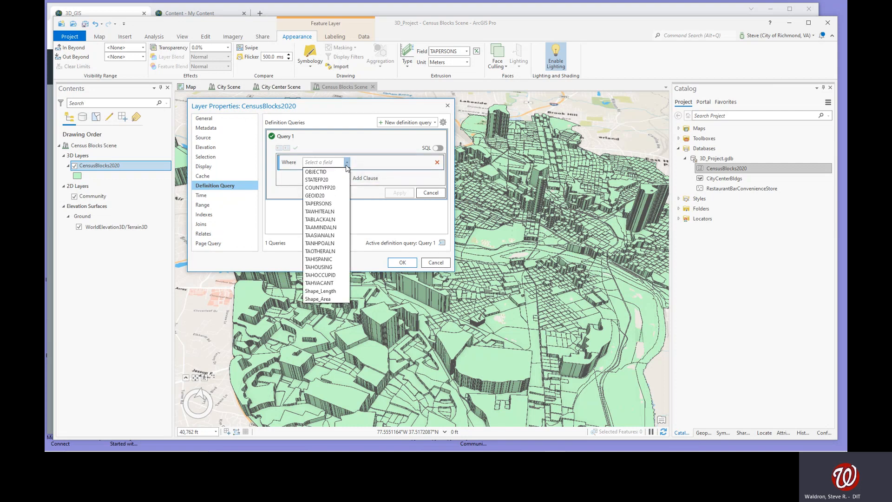
{"action": "left_click", "coordinate": [329, 204]}
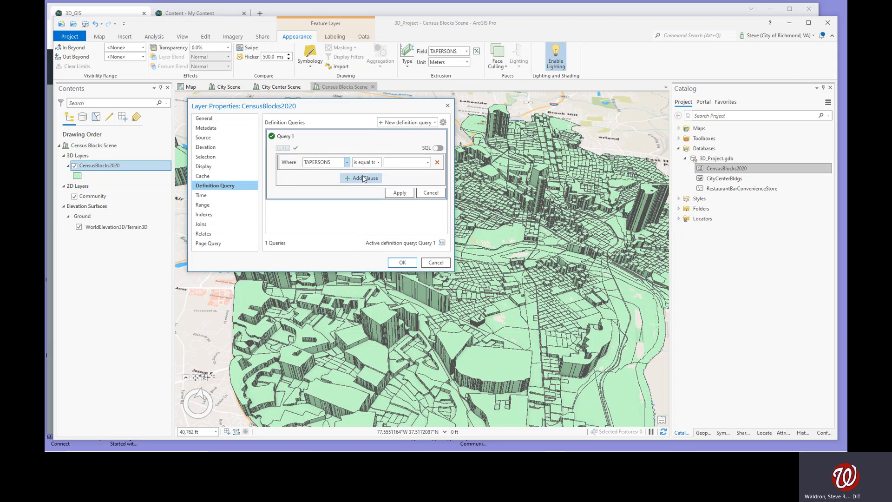
{"action": "left_click", "coordinate": [378, 163]}
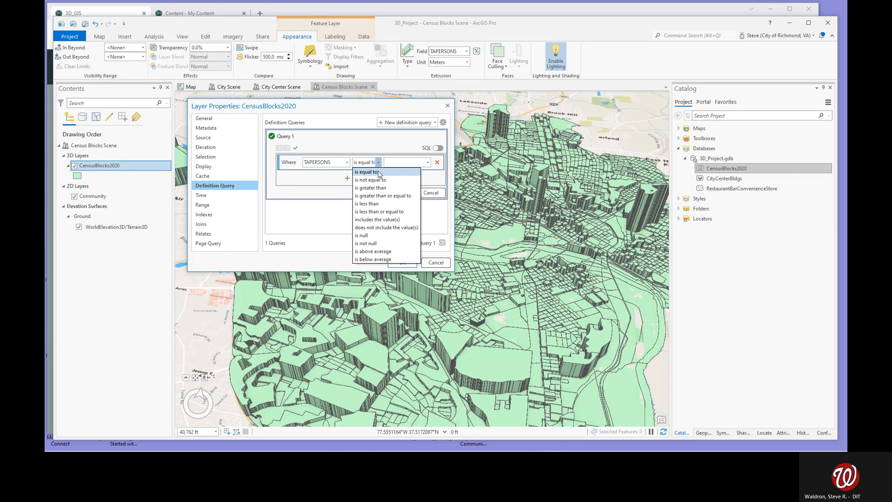
{"action": "left_click", "coordinate": [382, 187]}
{"action": "left_click", "coordinate": [403, 163]}
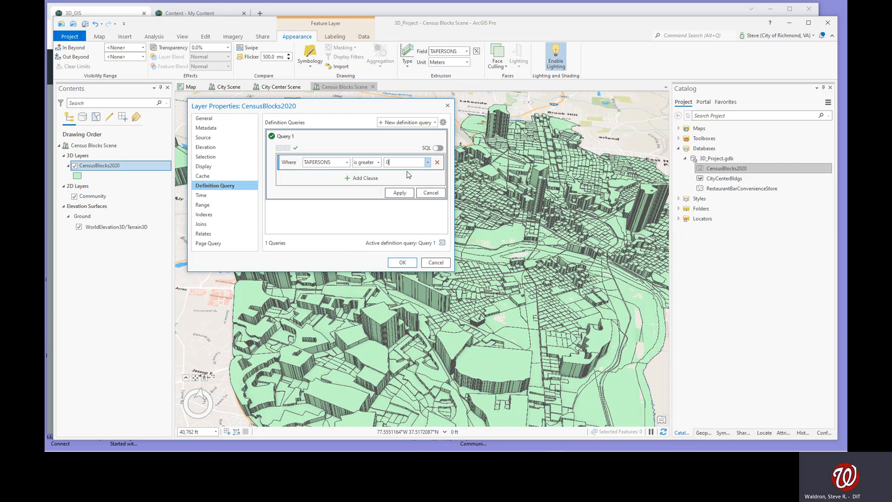
{"action": "left_click", "coordinate": [406, 262]}
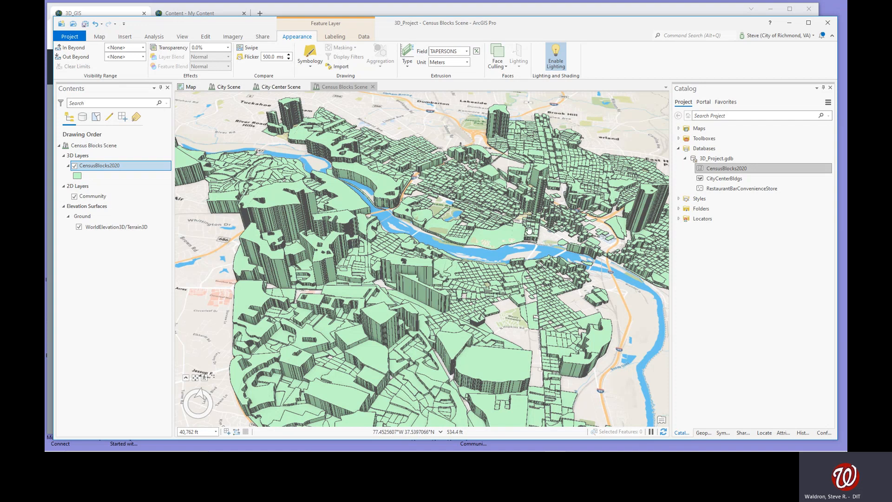
- Switch to the 3D_GIS story map and read slide 18 on applying a color ramp
{"action": "left_click", "coordinate": [709, 13]}
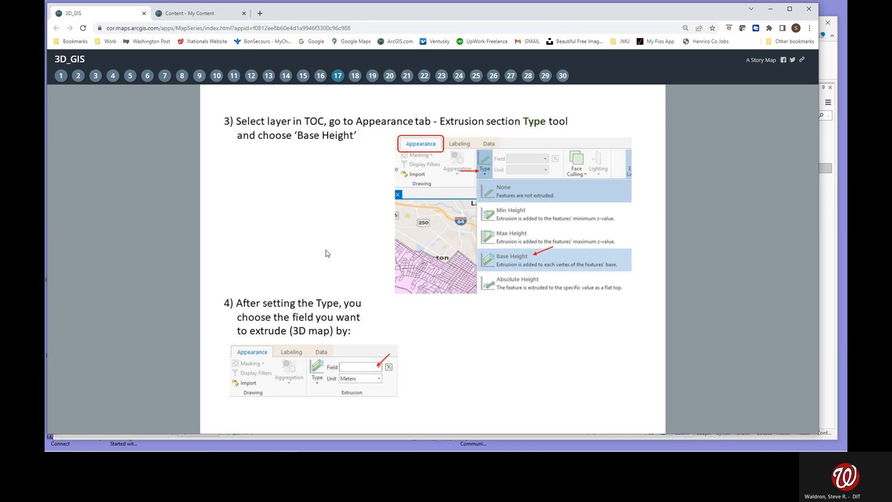
{"action": "left_click", "coordinate": [355, 76]}
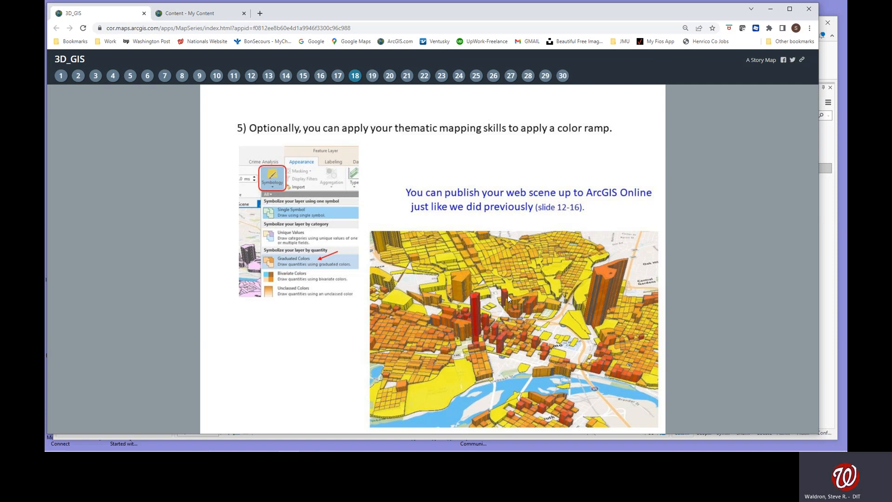
- Switch back to ArcGIS Pro and symbolize the CensusBlocks2020 layer with Graduated Colors on the TAPERSONS field
{"action": "left_click", "coordinate": [834, 68]}
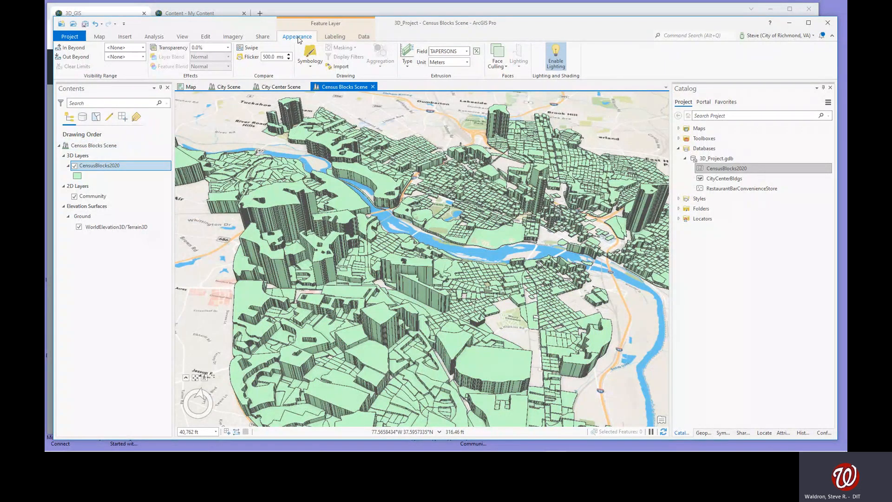
{"action": "left_click", "coordinate": [312, 67]}
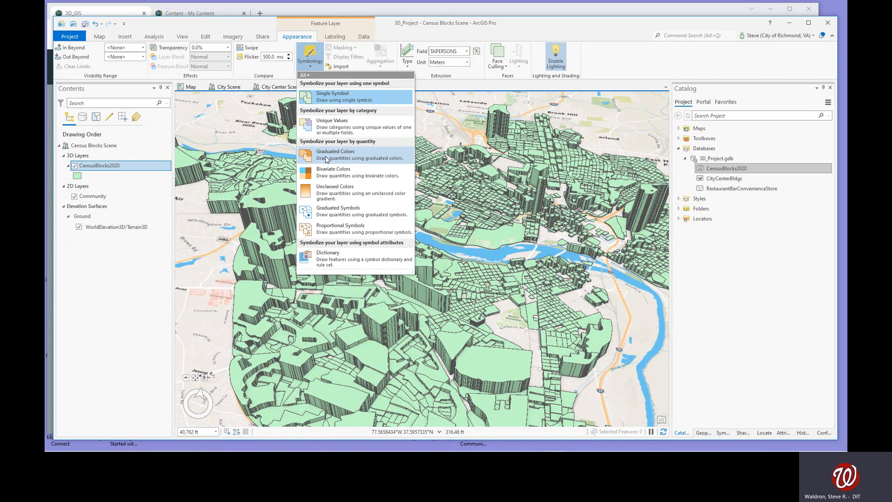
{"action": "left_click", "coordinate": [327, 158]}
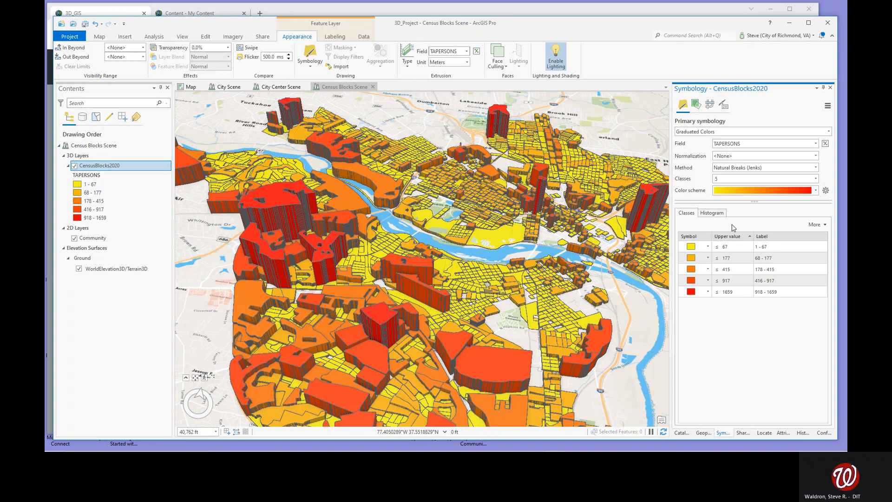
- Try normalizing the graduated colors by Shape_Area, and set the normalization back to None
{"action": "left_click", "coordinate": [816, 156]}
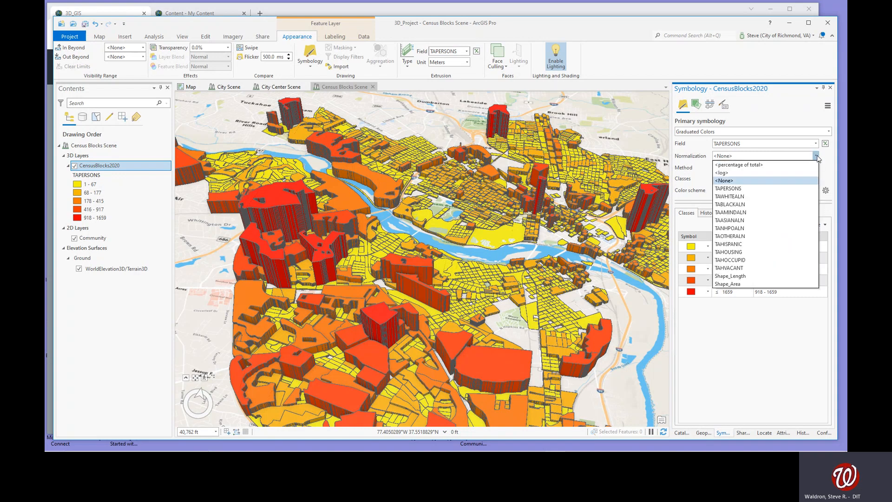
{"action": "left_click", "coordinate": [748, 284]}
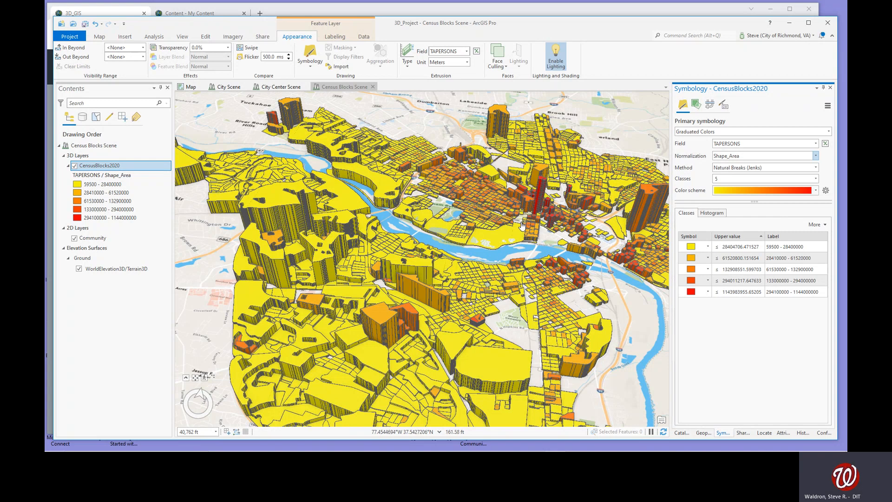
{"action": "scroll", "coordinate": [522, 226], "scroll_direction": "up", "scroll_amount": 2}
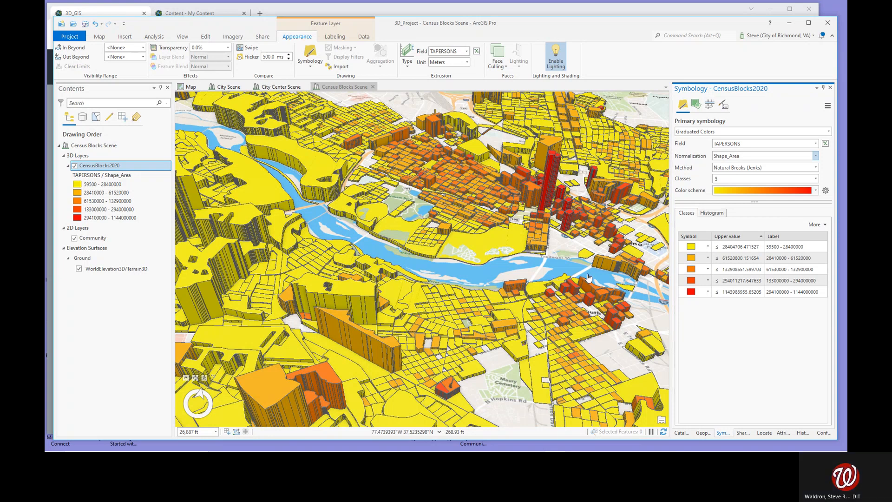
{"action": "left_click", "coordinate": [815, 157]}
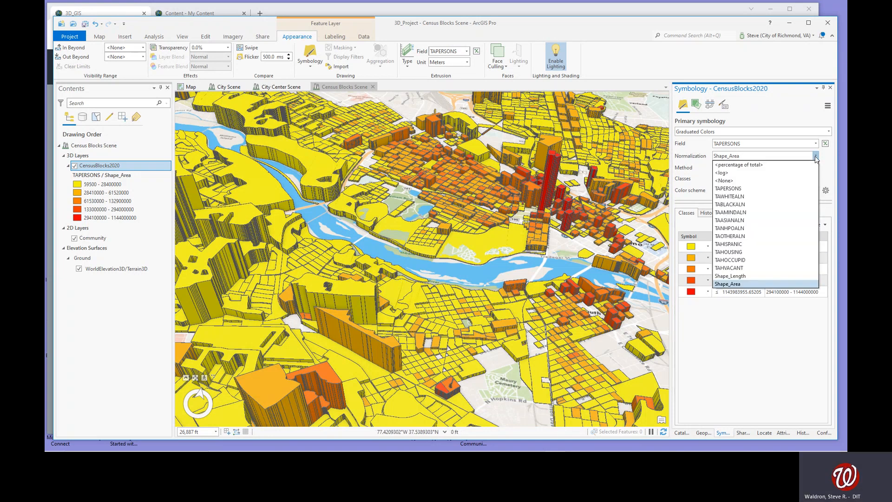
{"action": "left_click", "coordinate": [736, 181]}
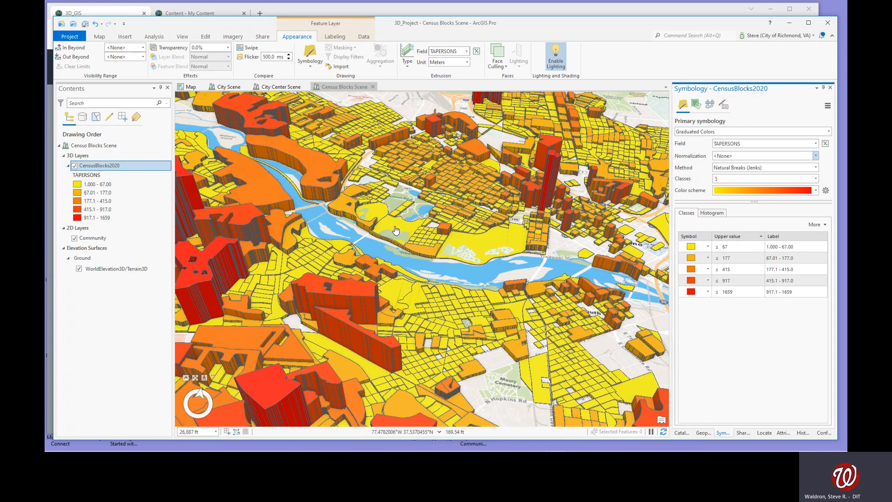
- Set the Census Blocks Scene's XY coordinate system to WGS 1984 Web Mercator (auxiliary sphere)
{"action": "right_click", "coordinate": [104, 147]}
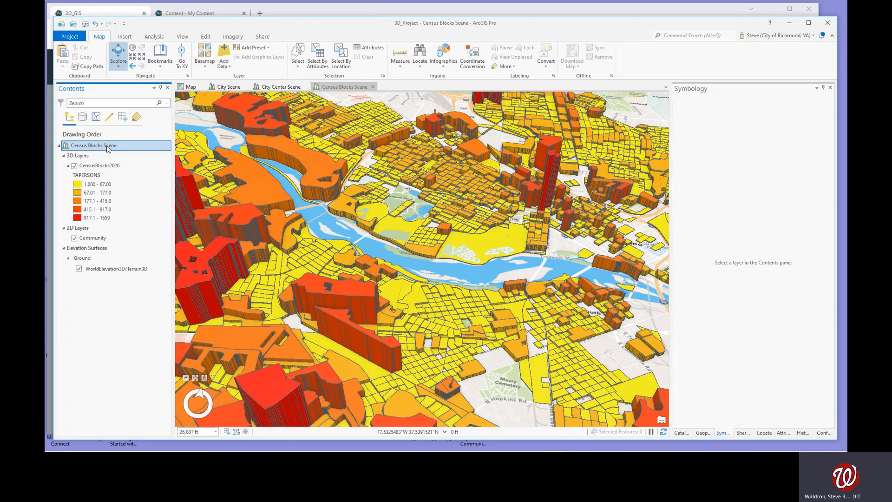
{"action": "left_click", "coordinate": [108, 147]}
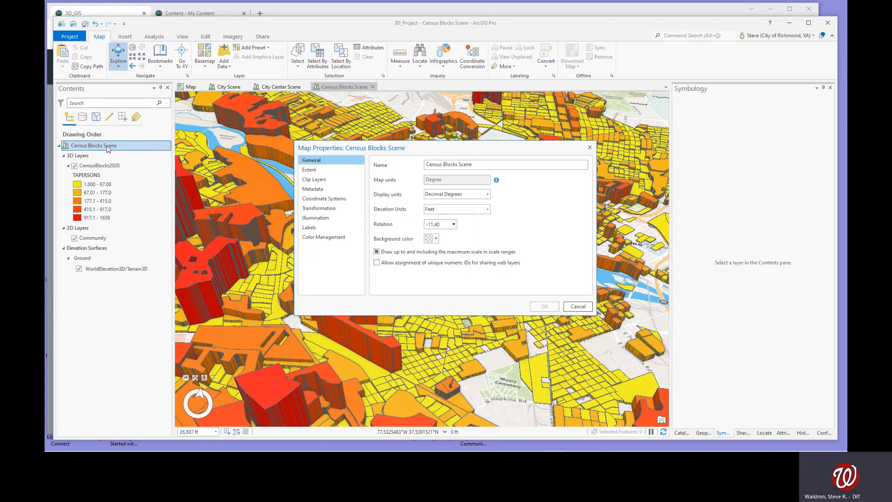
{"action": "left_click", "coordinate": [310, 199]}
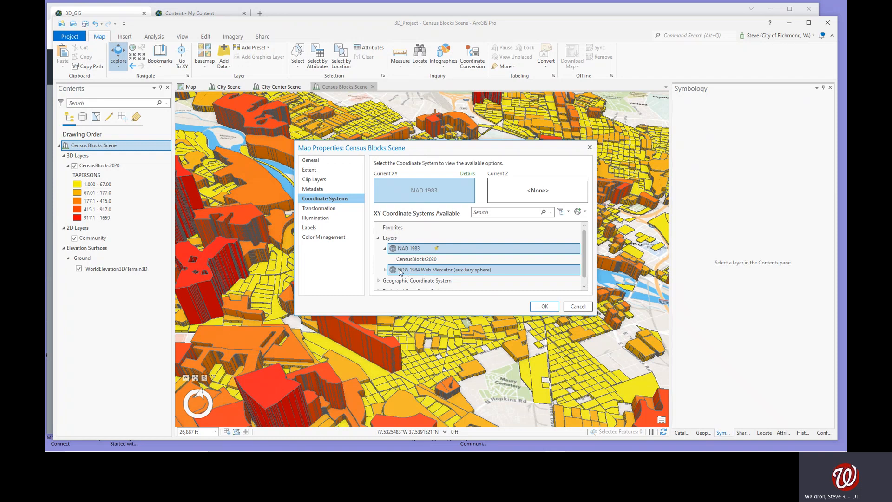
{"action": "left_click", "coordinate": [430, 271]}
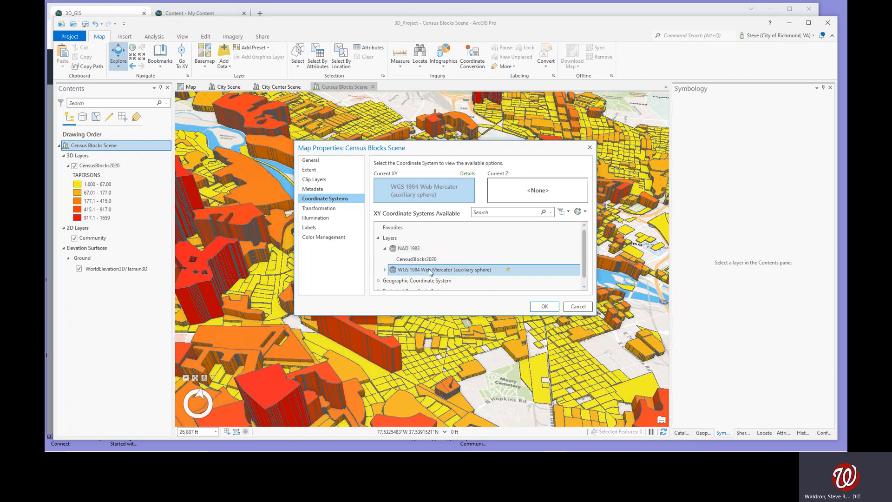
{"action": "left_click", "coordinate": [544, 308]}
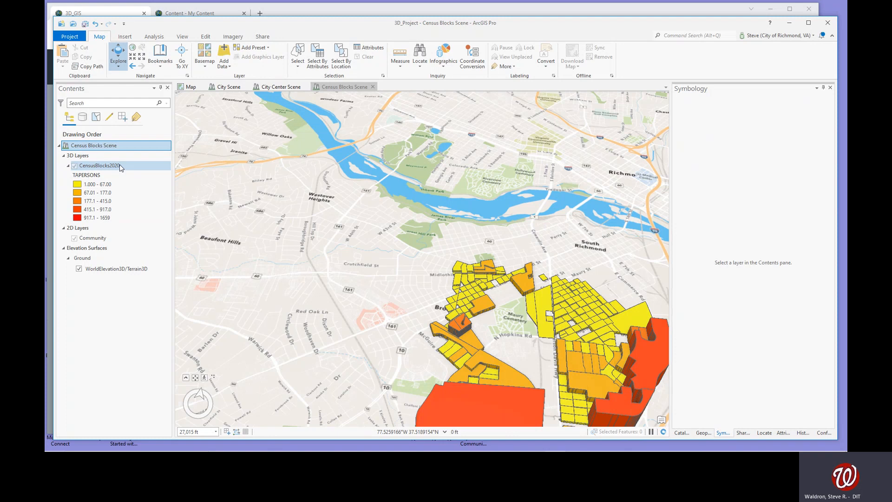
- Look through the CensusBlocks2020 layer properties from the general settings to the cache options, and cancel without changes
{"action": "left_click", "coordinate": [99, 166]}
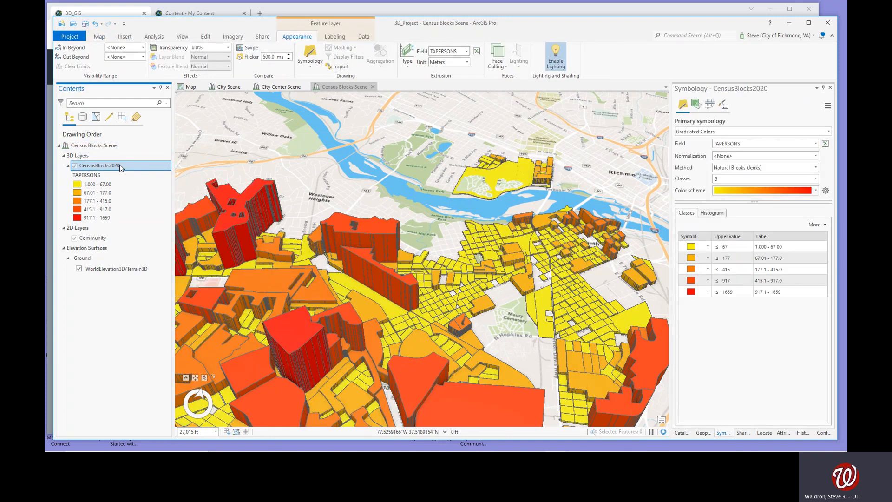
{"action": "right_click", "coordinate": [111, 167]}
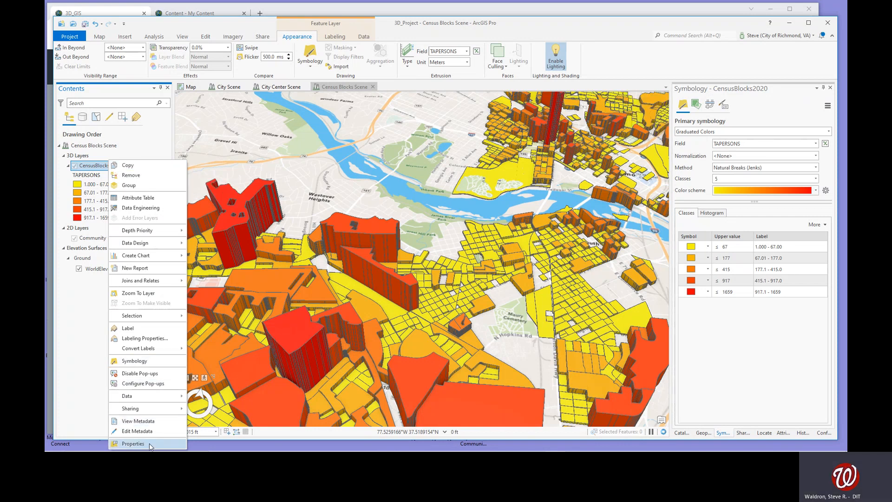
{"action": "left_click", "coordinate": [133, 444]}
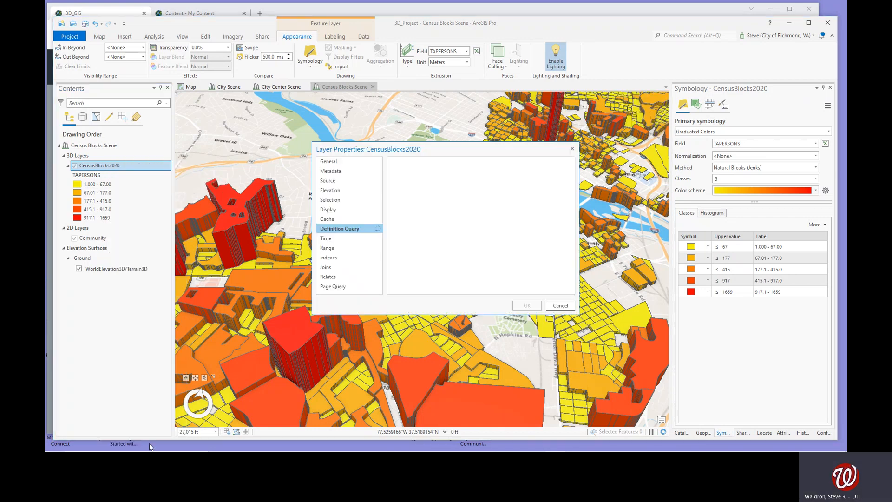
{"action": "left_click", "coordinate": [333, 162]}
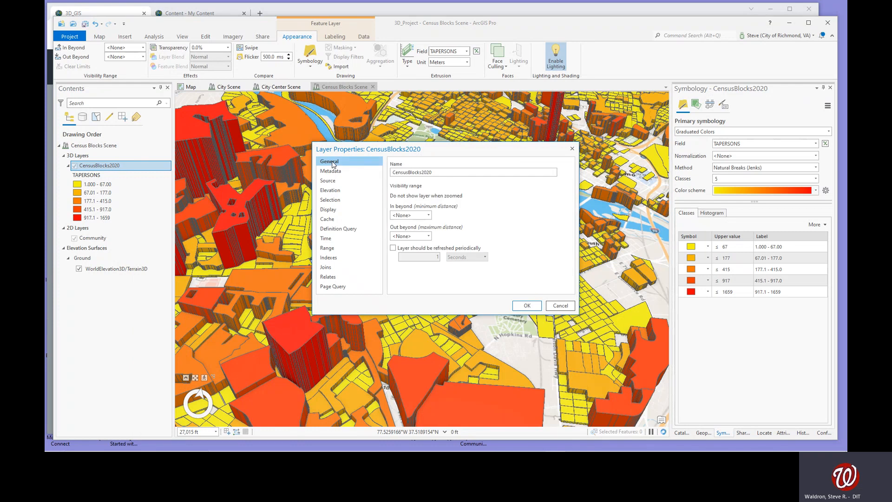
{"action": "left_click", "coordinate": [332, 171]}
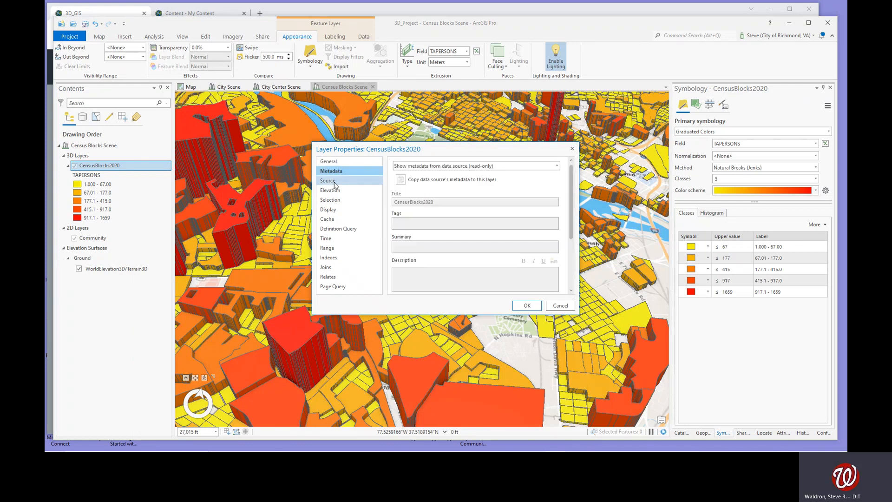
{"action": "left_click", "coordinate": [334, 181]}
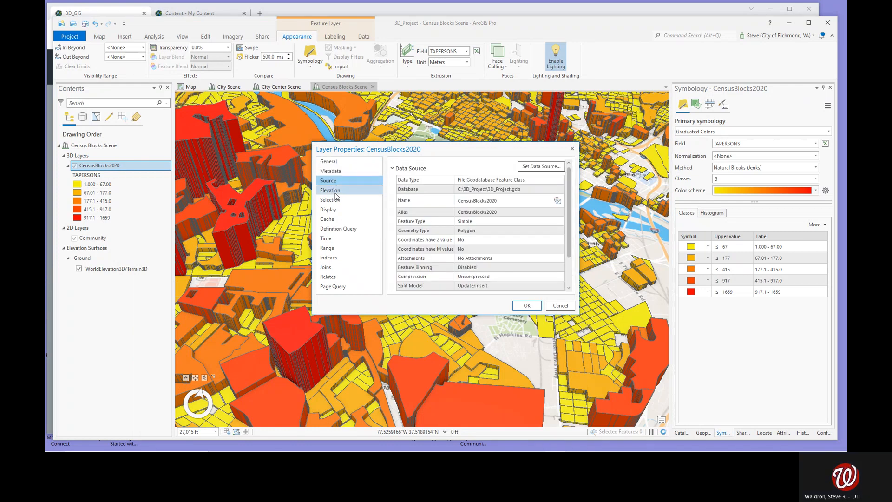
{"action": "left_click", "coordinate": [335, 192]}
{"action": "left_click", "coordinate": [336, 200]}
{"action": "left_click", "coordinate": [336, 210]}
{"action": "left_click", "coordinate": [334, 219]}
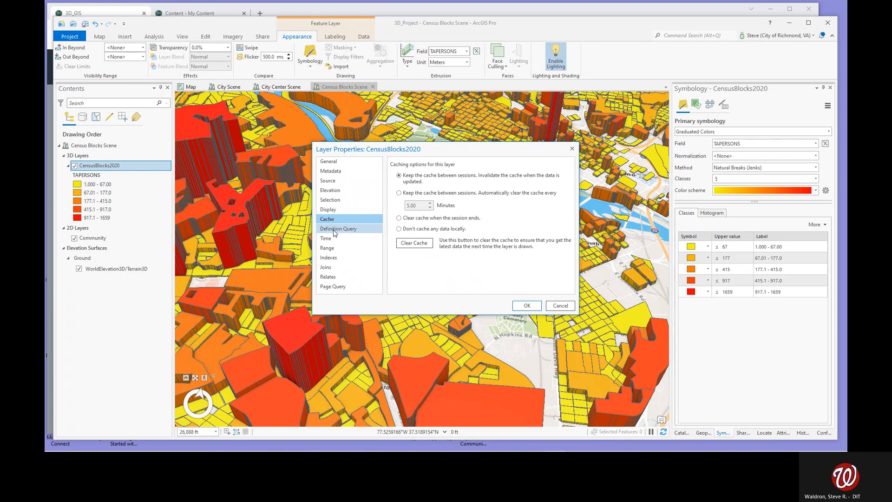
{"action": "left_click", "coordinate": [559, 306]}
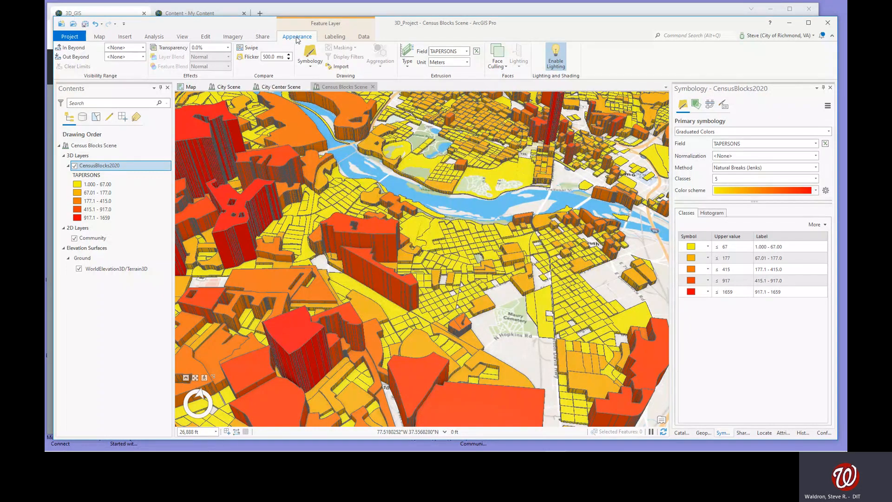
- Start sharing the scene as a web scene named Census Blocks Scene SRW, with the summary demo and the tag demo
{"action": "left_click", "coordinate": [263, 37]}
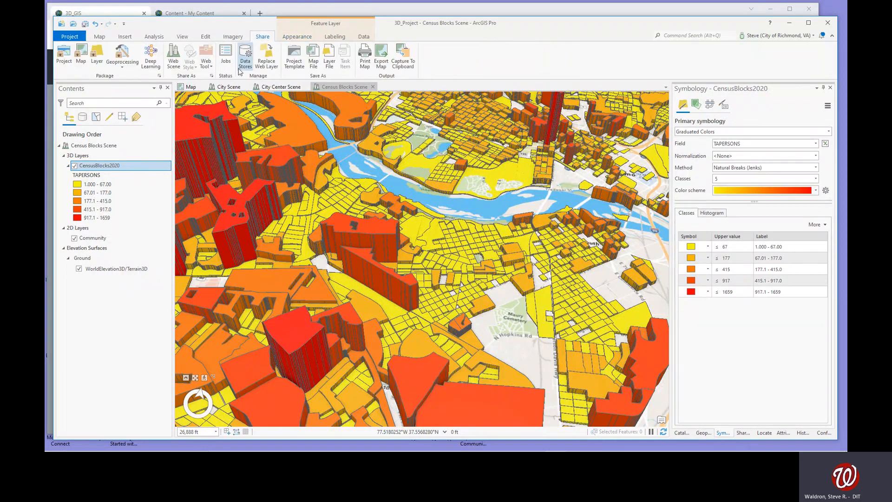
{"action": "left_click", "coordinate": [175, 58]}
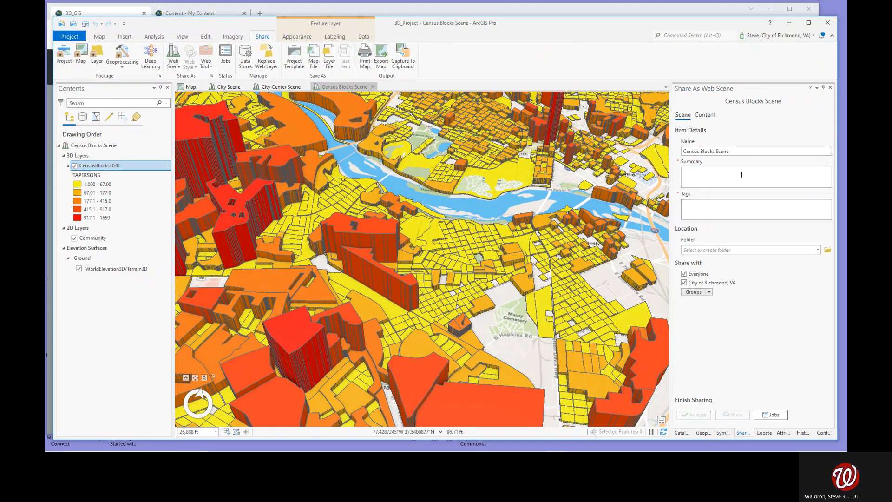
{"action": "left_click", "coordinate": [745, 152]}
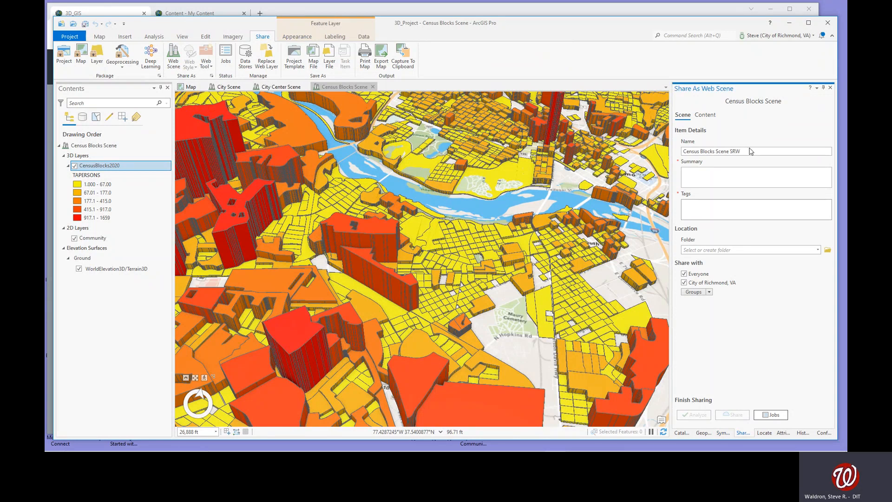
{"action": "left_click", "coordinate": [765, 172]}
{"action": "key", "text": "Tab"}
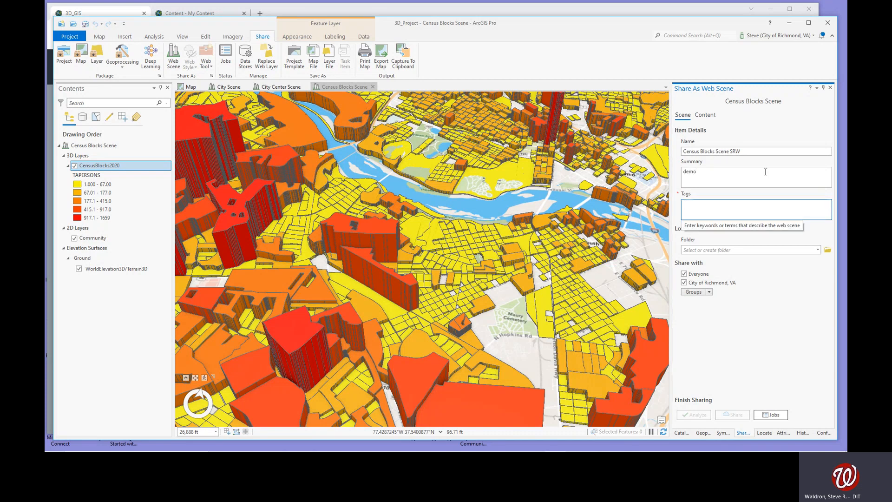
{"action": "type", "text": "demo"}
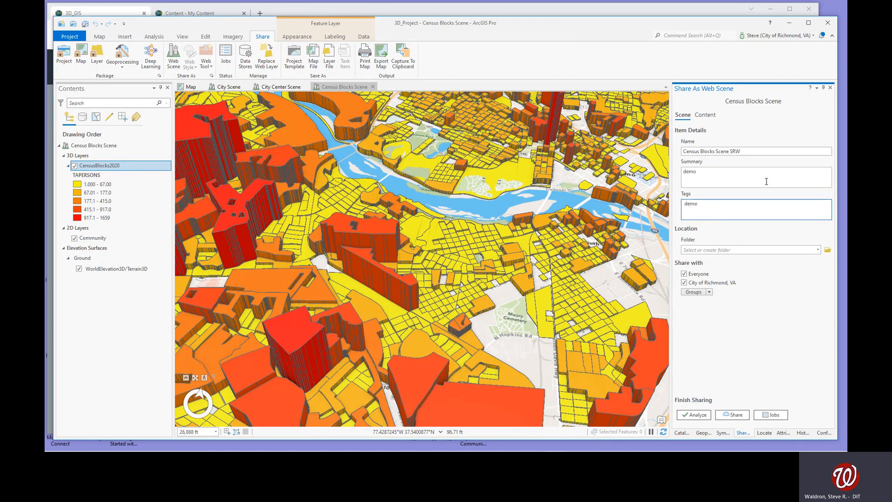
{"action": "key", "text": "Return"}
- Choose demo_Scene as the web scene's destination folder and analyze the scene for sharing problems
{"action": "left_click", "coordinate": [818, 250]}
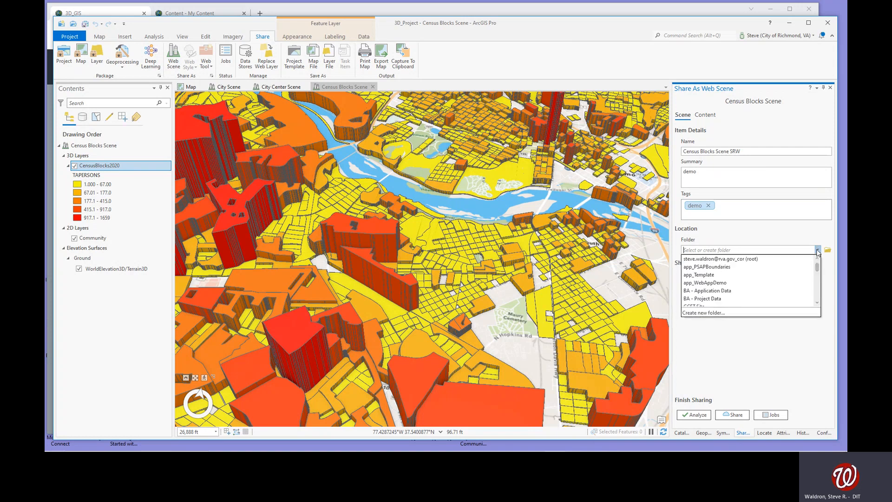
{"action": "scroll", "coordinate": [818, 269], "scroll_direction": "down", "scroll_amount": 4}
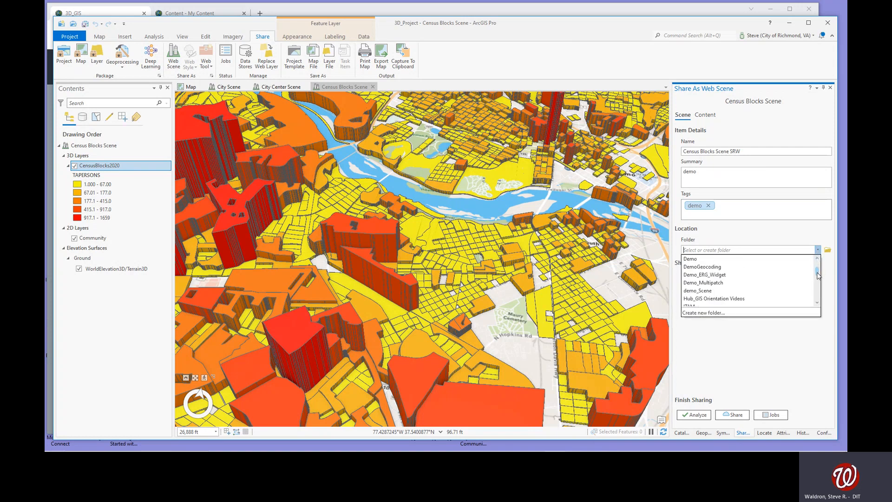
{"action": "left_click", "coordinate": [711, 267]}
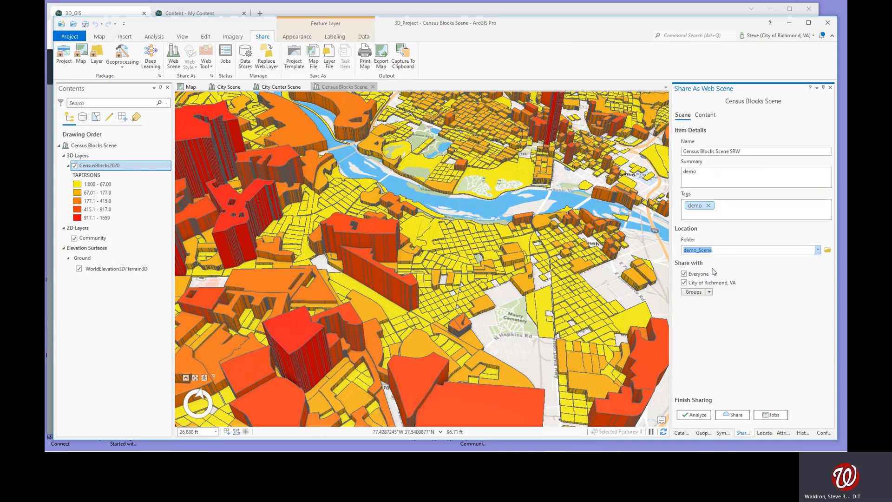
{"action": "left_click", "coordinate": [702, 416]}
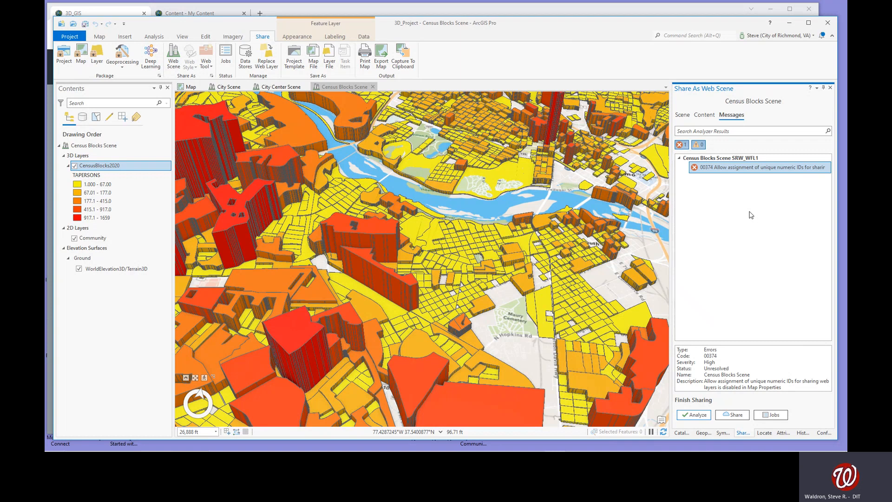
- Resolve analyzer error 00374 by allowing assignment of unique numeric IDs for sharing web layers in the map properties
{"action": "mouse_move", "coordinate": [745, 172]}
{"action": "mouse_move", "coordinate": [823, 171]}
{"action": "left_click", "coordinate": [821, 167]}
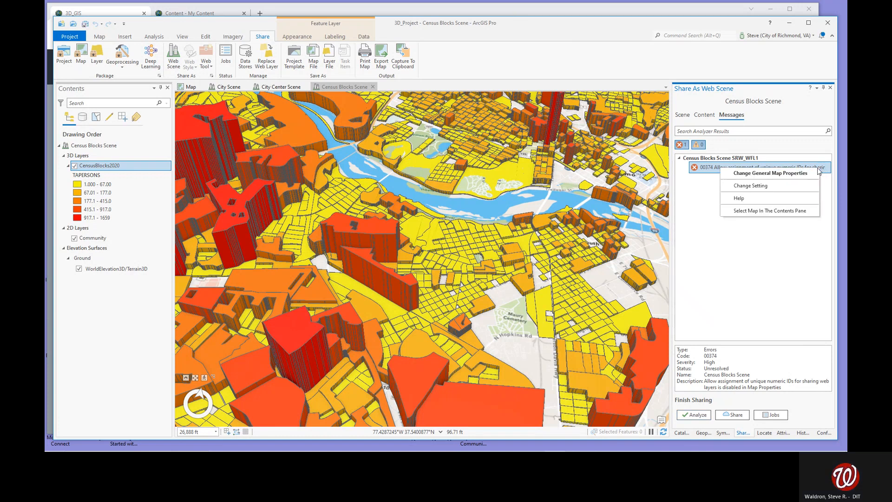
{"action": "left_click", "coordinate": [771, 173]}
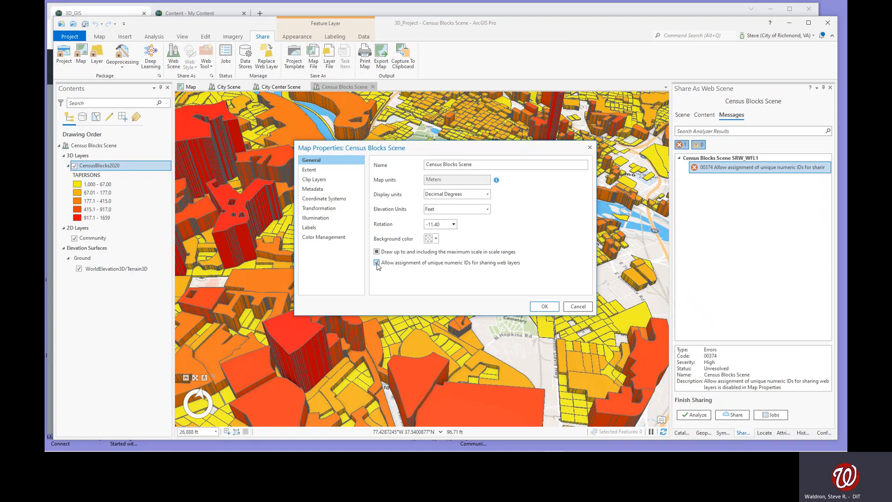
{"action": "left_click", "coordinate": [544, 307]}
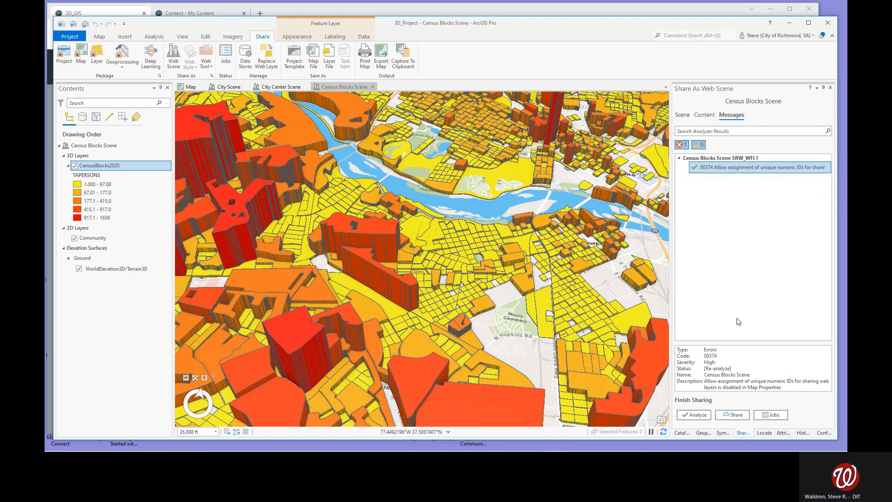
- Share the web scene to ArcGIS Online and open the published item in Scene Viewer
{"action": "left_click", "coordinate": [734, 415]}
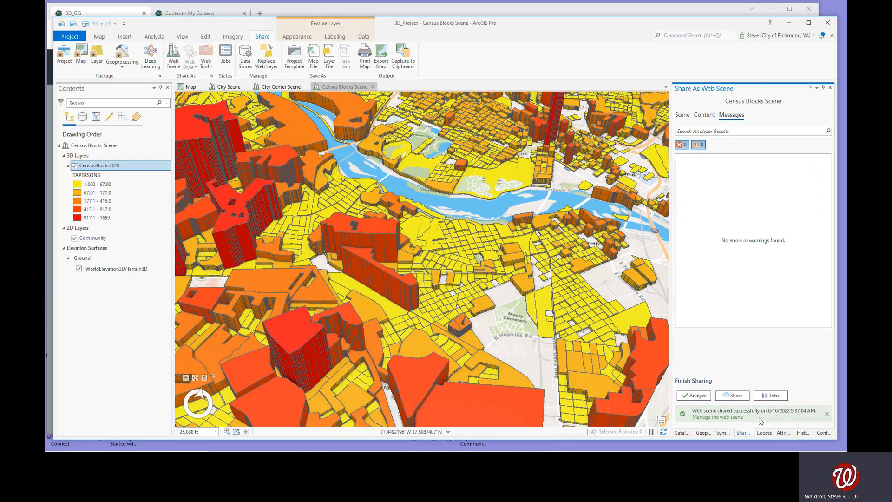
{"action": "left_click", "coordinate": [727, 417]}
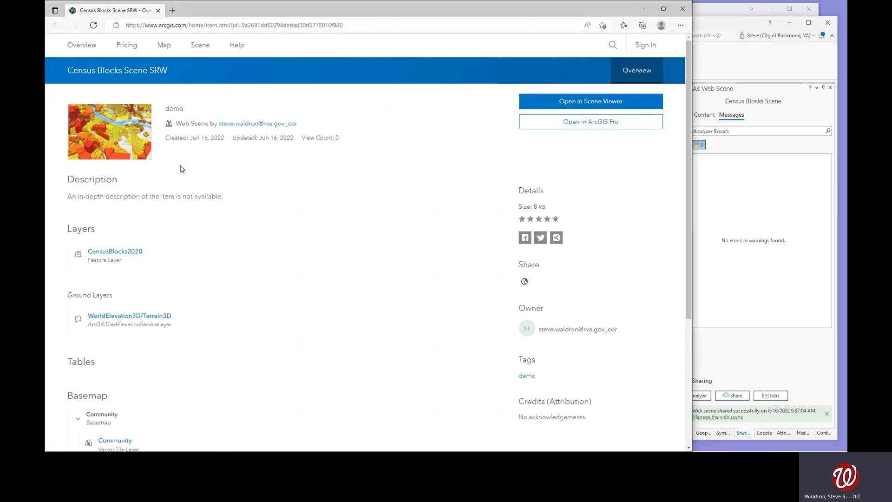
{"action": "left_click", "coordinate": [579, 106]}
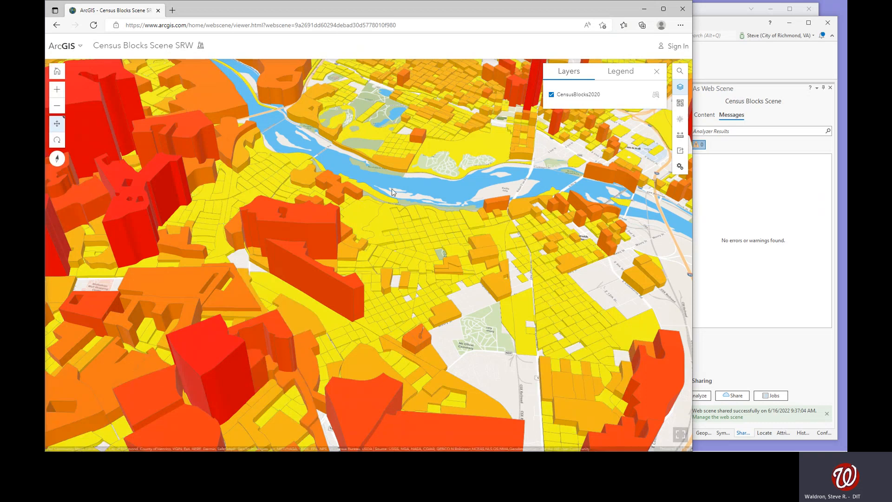
- Inspect the published 3D census blocks from another angle, check one tall red block's attributes, and close the Scene Viewer window
{"action": "mouse_move", "coordinate": [387, 200]}
{"action": "left_mouse_down"}
{"action": "mouse_move", "coordinate": [406, 193]}
{"action": "mouse_move", "coordinate": [395, 203]}
{"action": "left_mouse_up"}
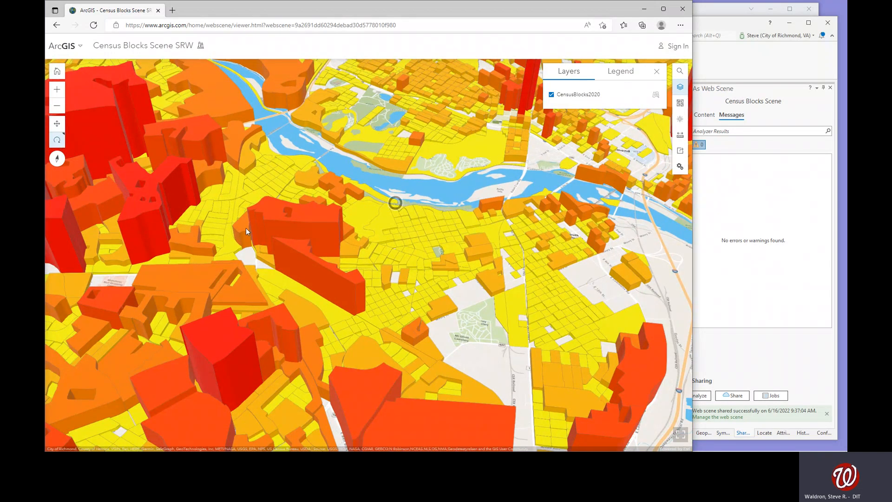
{"action": "left_click_drag", "start_coordinate": [259, 233], "coordinate": [641, 203]}
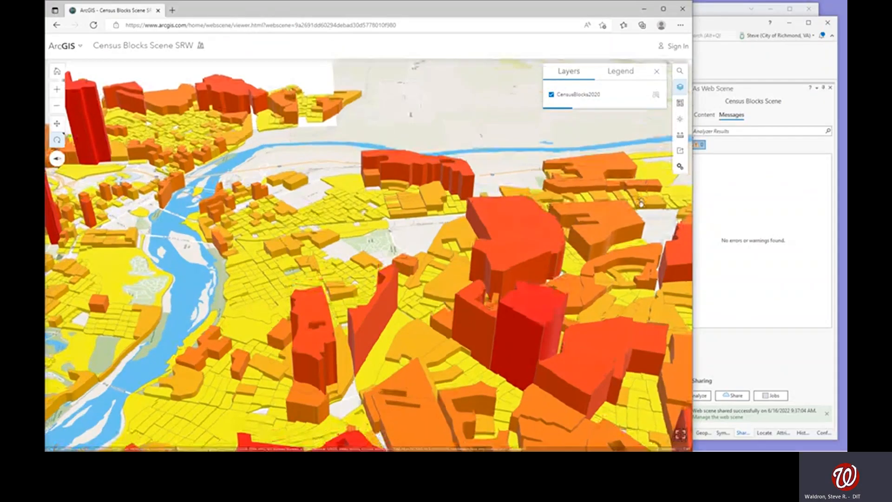
{"action": "left_click", "coordinate": [404, 163]}
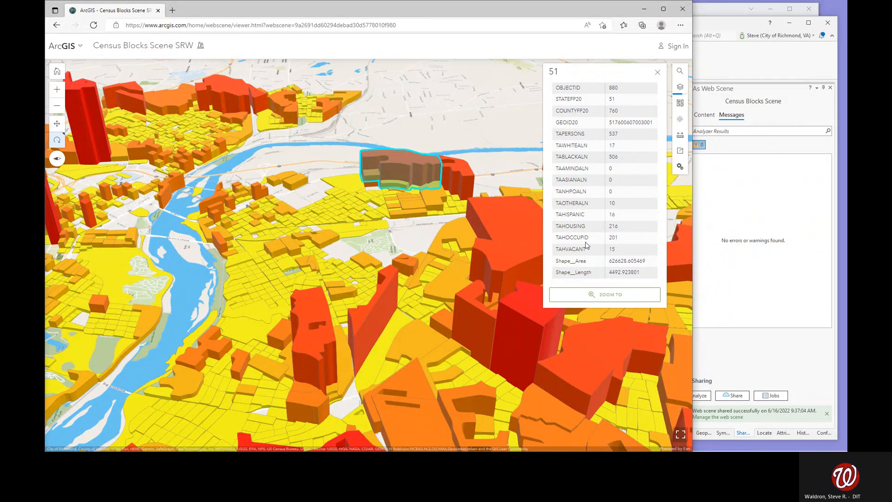
{"action": "left_click", "coordinate": [658, 73]}
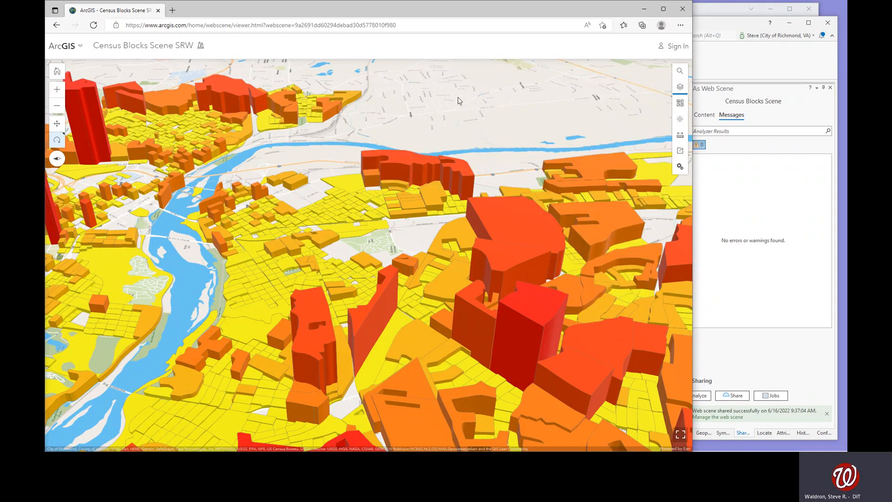
{"action": "left_click", "coordinate": [683, 9]}
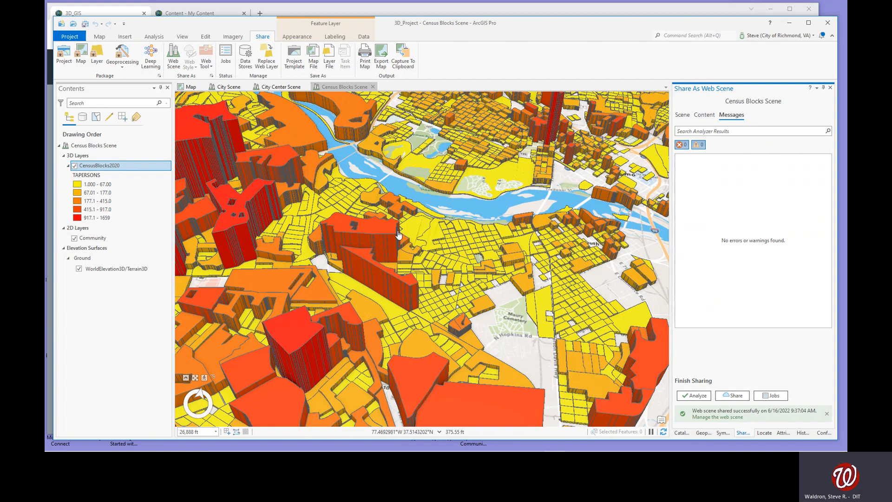
- Switch to the 3D_GIS story map in the browser and open slide 19 on traditional mapping of point data
{"action": "left_click", "coordinate": [417, 12]}
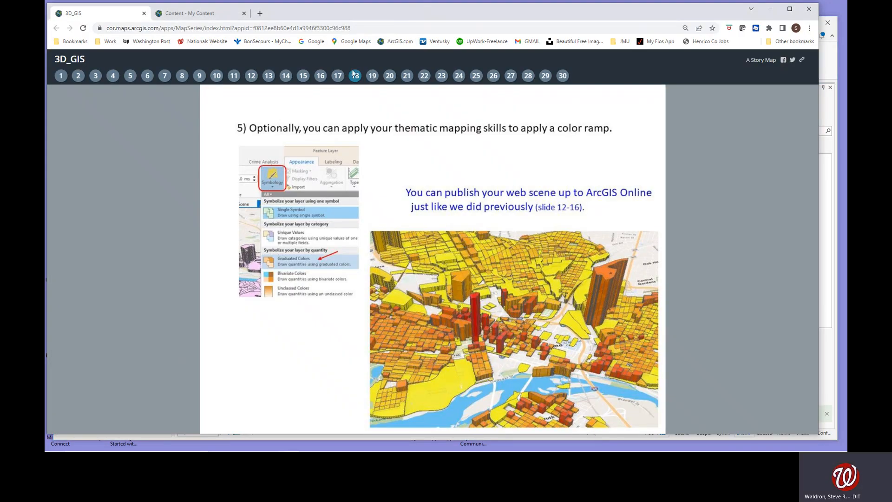
{"action": "left_click", "coordinate": [372, 77]}
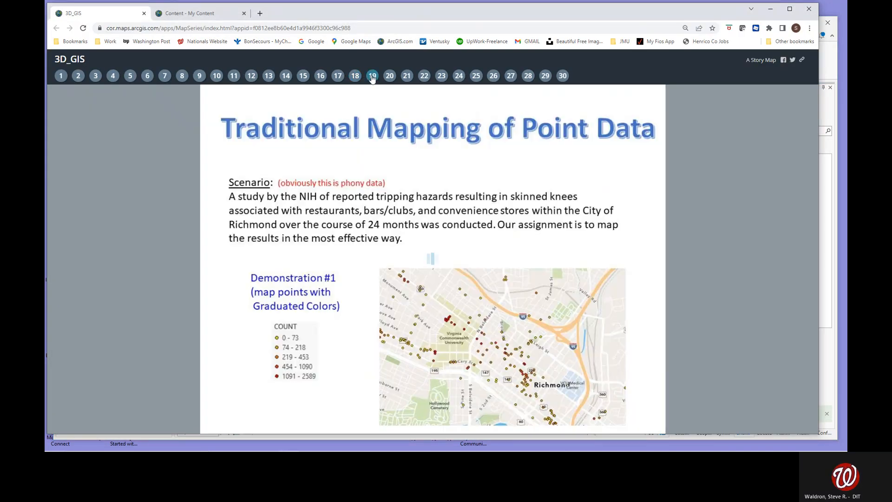
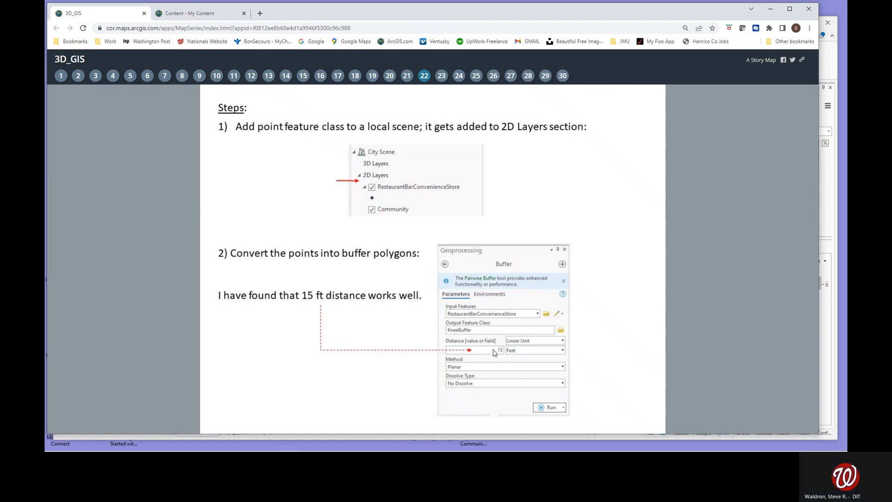
- Open slide 23 on extruding the buffer layer, and switch to the City Scene in ArcGIS Pro
{"action": "left_click", "coordinate": [442, 76]}
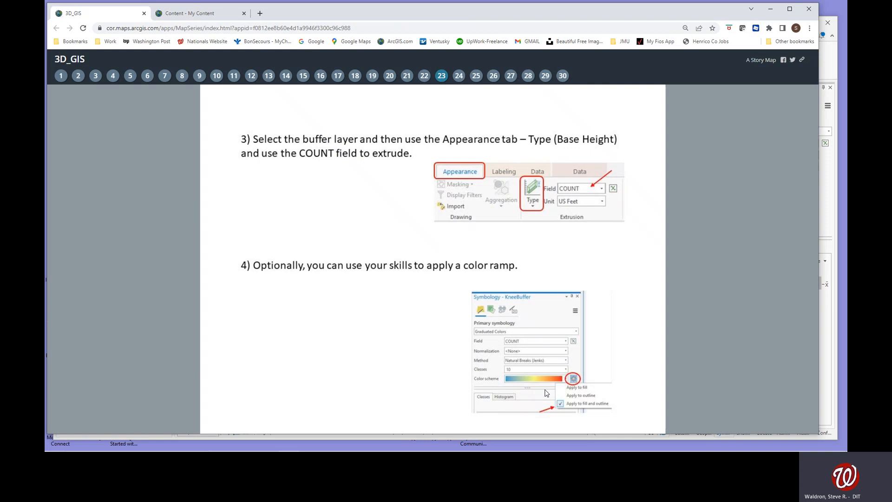
{"action": "left_click", "coordinate": [832, 65]}
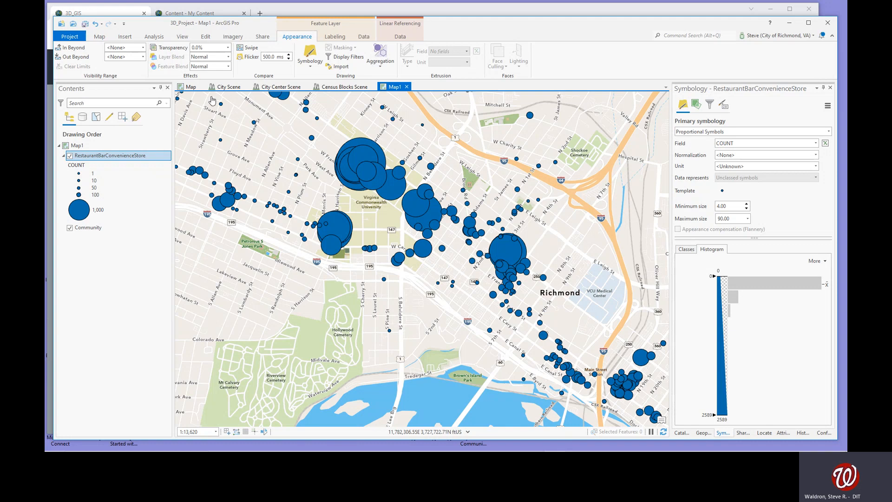
{"action": "left_click", "coordinate": [229, 88]}
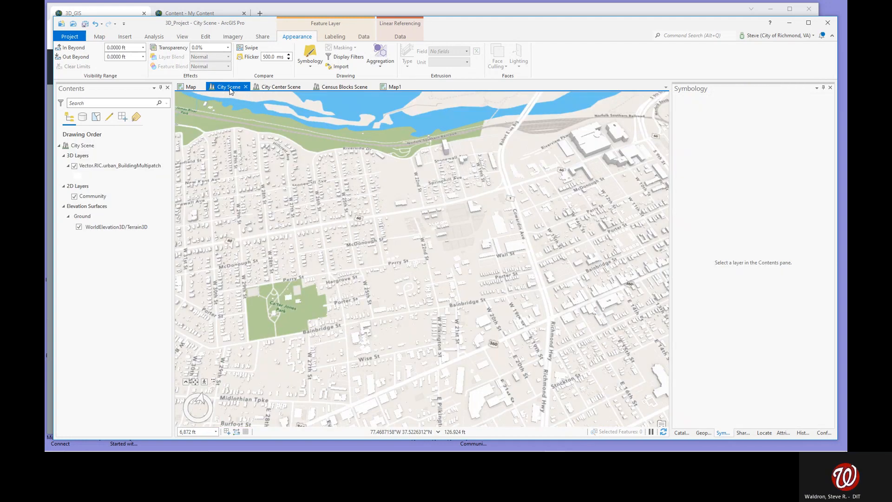
- Remove the urban_BuildingMultipatch layer from City Scene and add the RestaurantBarConvenienceStore feature class from 3D_Project.gdb
{"action": "left_click", "coordinate": [126, 167]}
{"action": "right_click", "coordinate": [127, 162]}
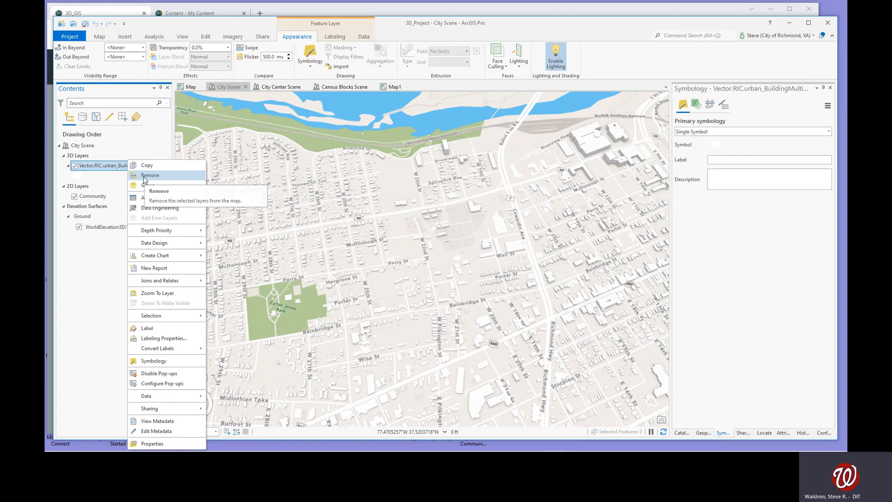
{"action": "left_click", "coordinate": [145, 179]}
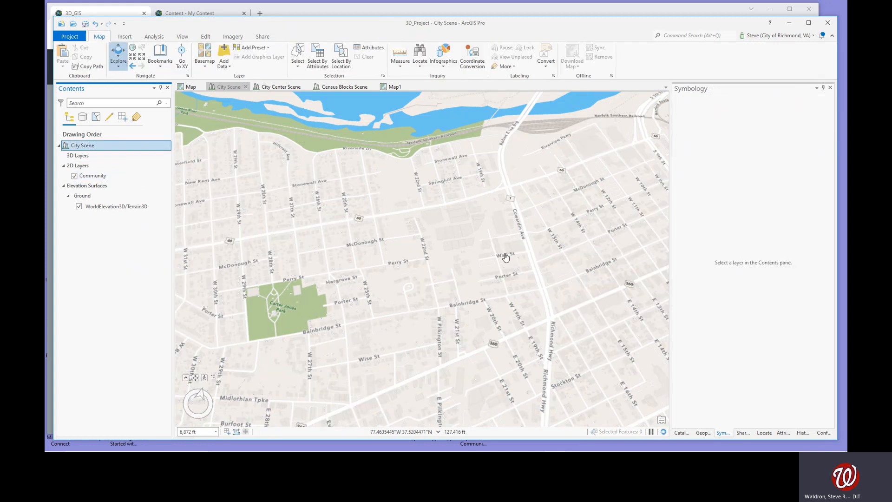
{"action": "left_click", "coordinate": [682, 433]}
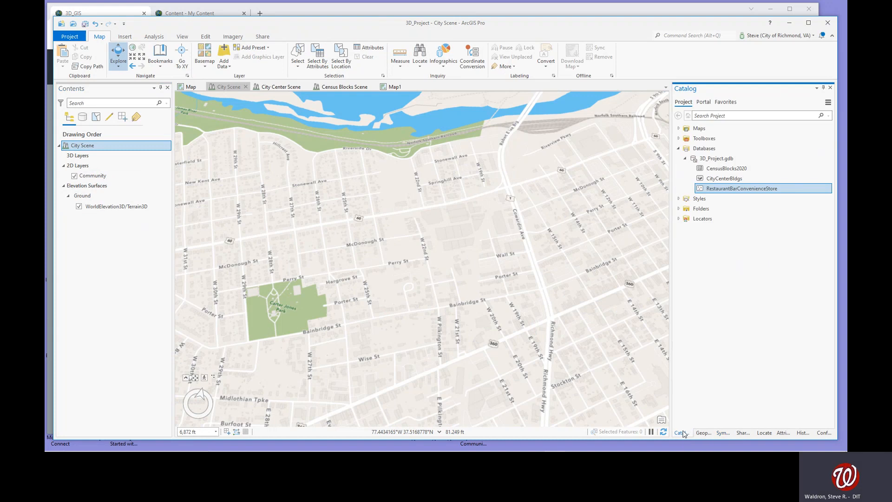
{"action": "left_click_drag", "start_coordinate": [732, 191], "coordinate": [471, 226]}
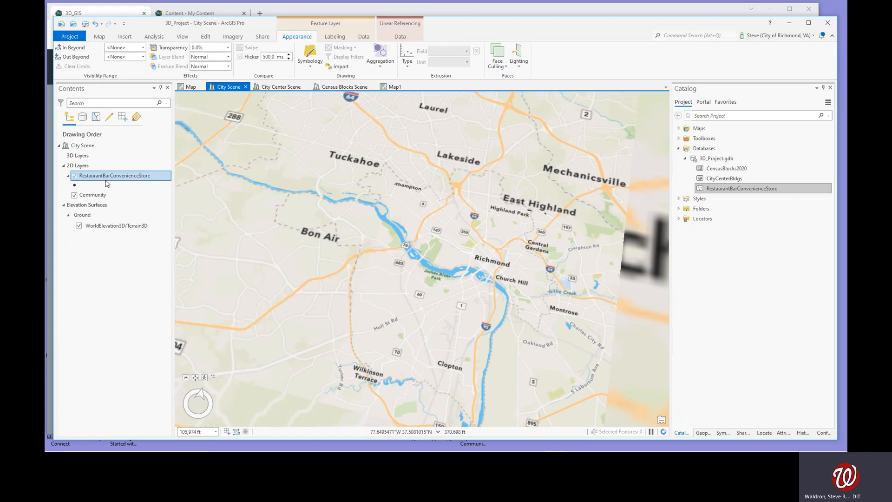
- Find the Buffer geoprocessing tool and set RestaurantBarConvenienceStore as its input features
{"action": "left_click", "coordinate": [154, 37]}
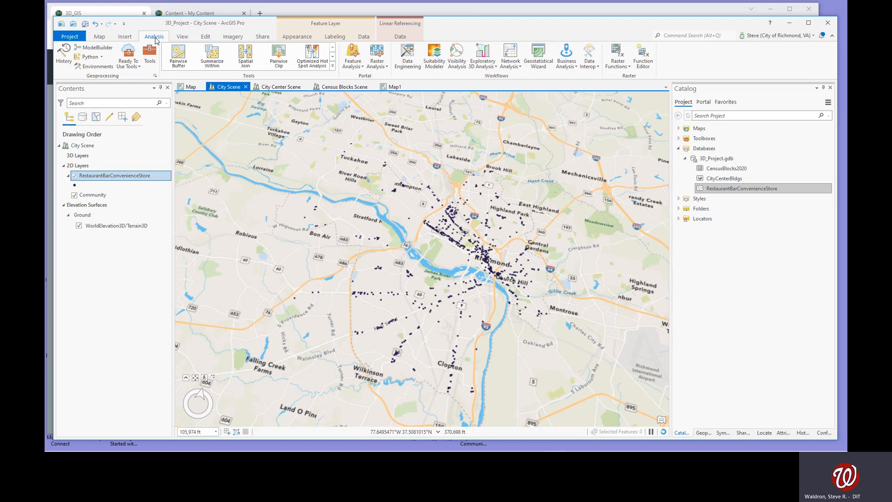
{"action": "left_click", "coordinate": [150, 54]}
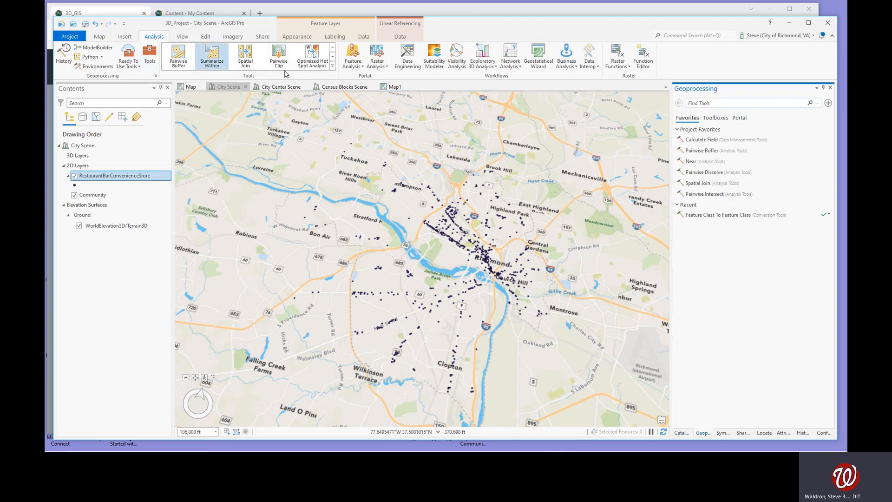
{"action": "left_click", "coordinate": [711, 102]}
{"action": "type", "text": "buffer"}
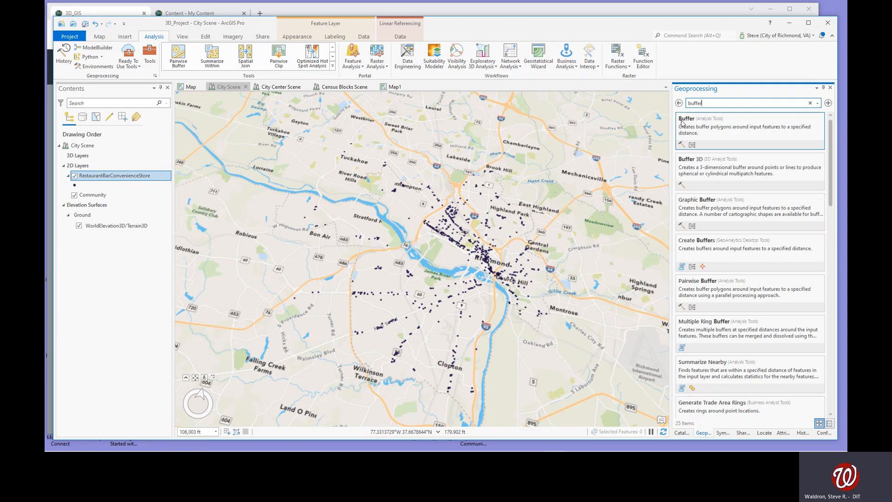
{"action": "left_click", "coordinate": [685, 120]}
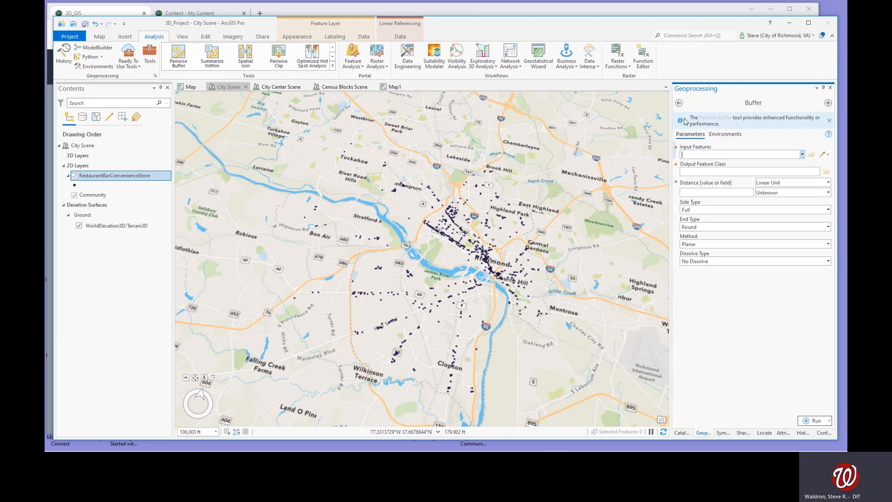
{"action": "left_click", "coordinate": [801, 156]}
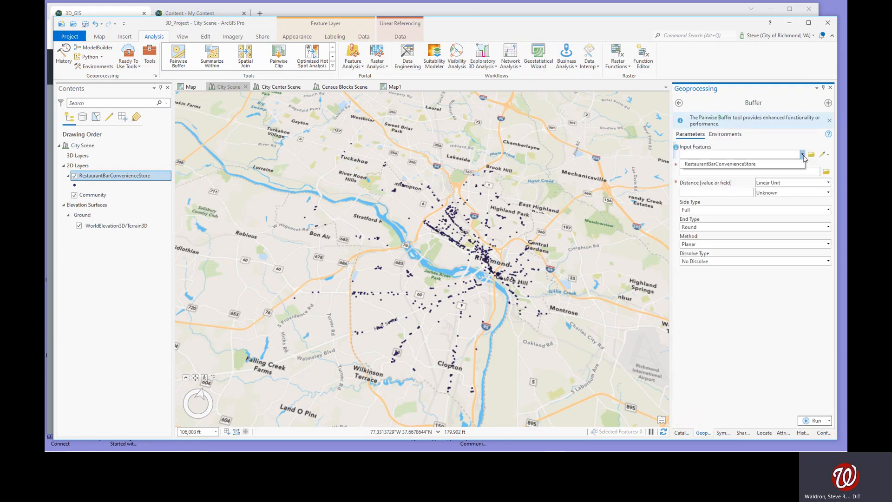
{"action": "left_click", "coordinate": [793, 167]}
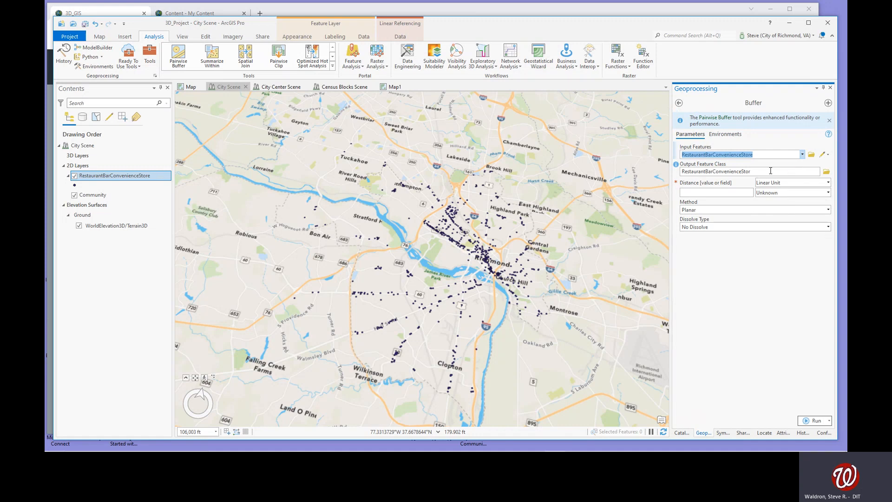
- Name the buffer output KneeBuffer in 3D_Project.gdb, set the distance to 15 Feet, and run the tool
{"action": "left_click", "coordinate": [769, 172]}
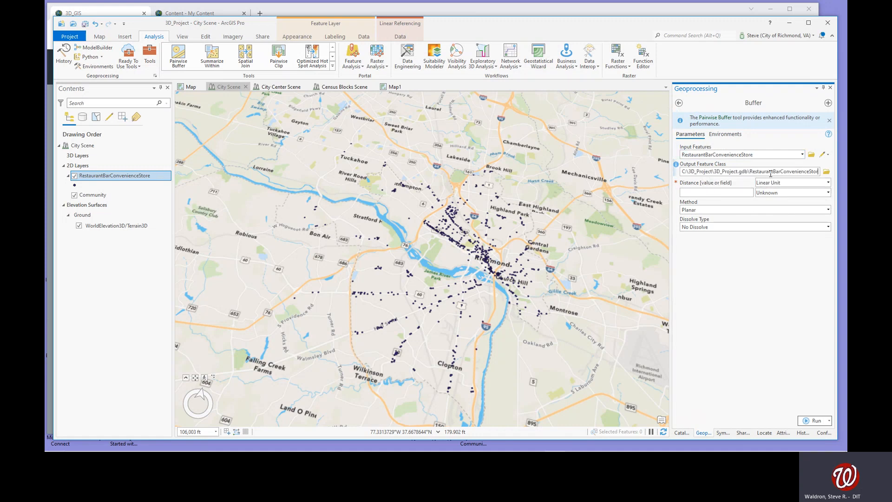
{"action": "left_click_drag", "start_coordinate": [750, 172], "coordinate": [818, 172]}
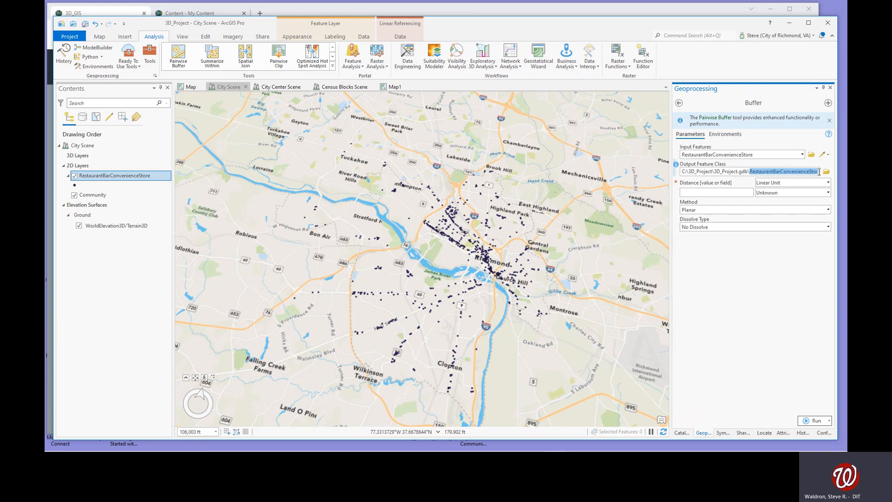
{"action": "type", "text": "Kn"}
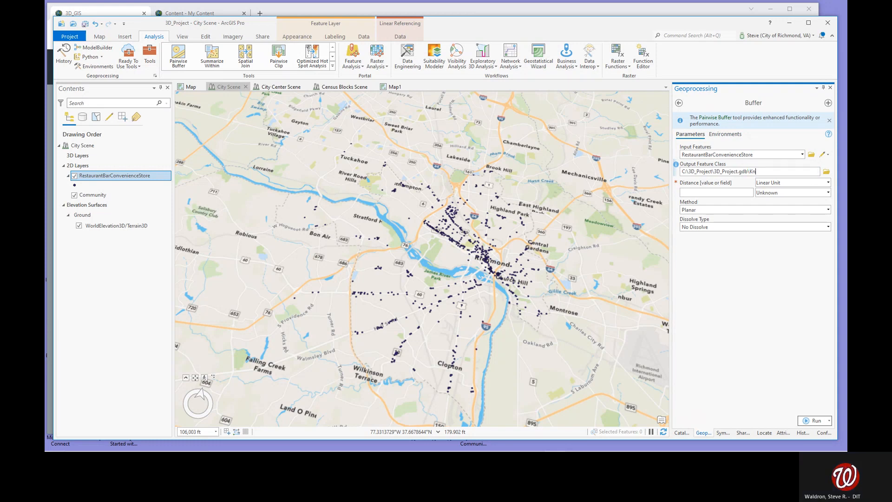
{"action": "type", "text": "eeBuffer"}
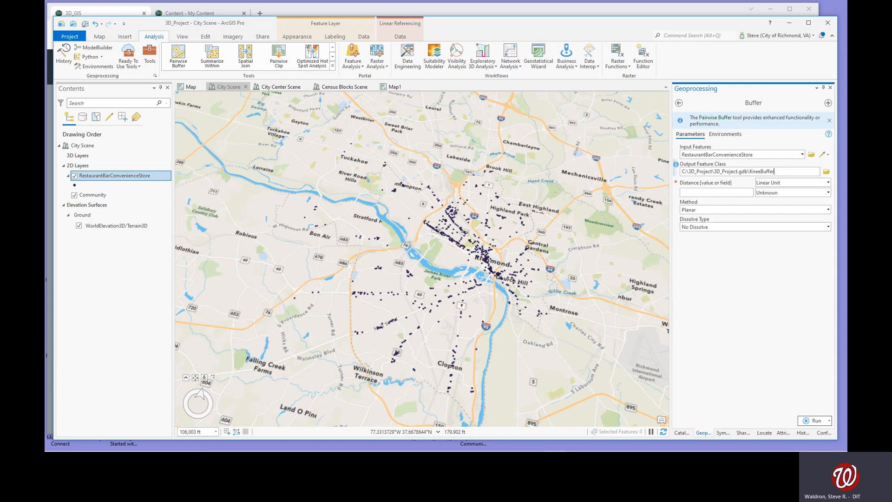
{"action": "left_click", "coordinate": [747, 192]}
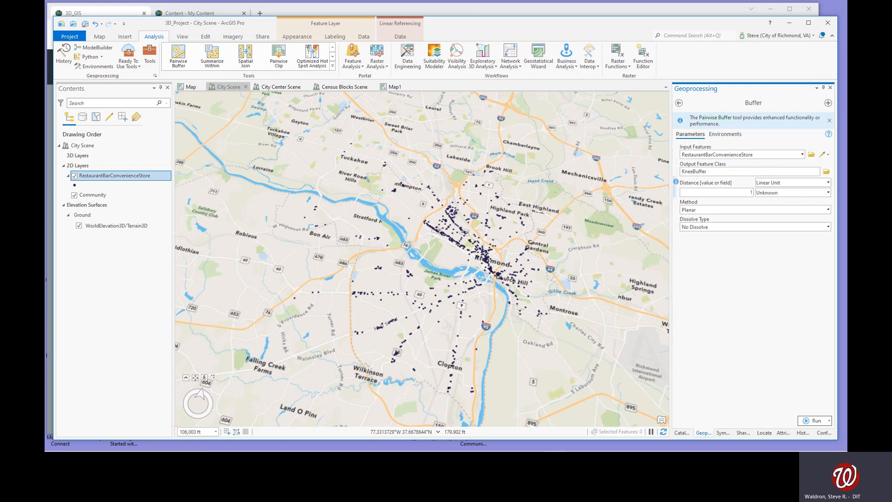
{"action": "left_click", "coordinate": [780, 264]}
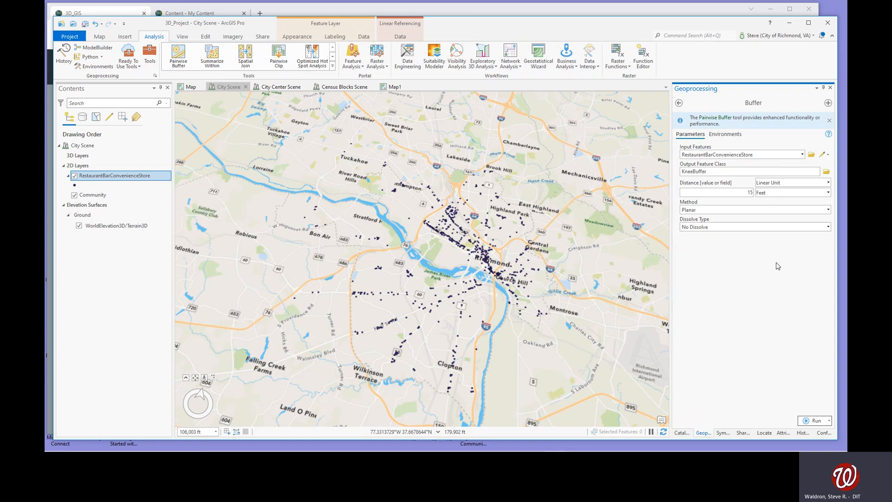
{"action": "left_click", "coordinate": [817, 421]}
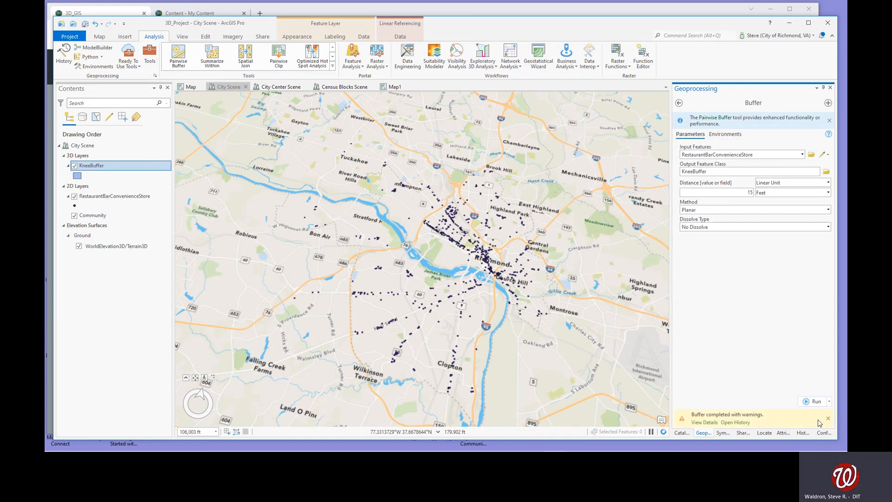
{"action": "mouse_move", "coordinate": [819, 423]}
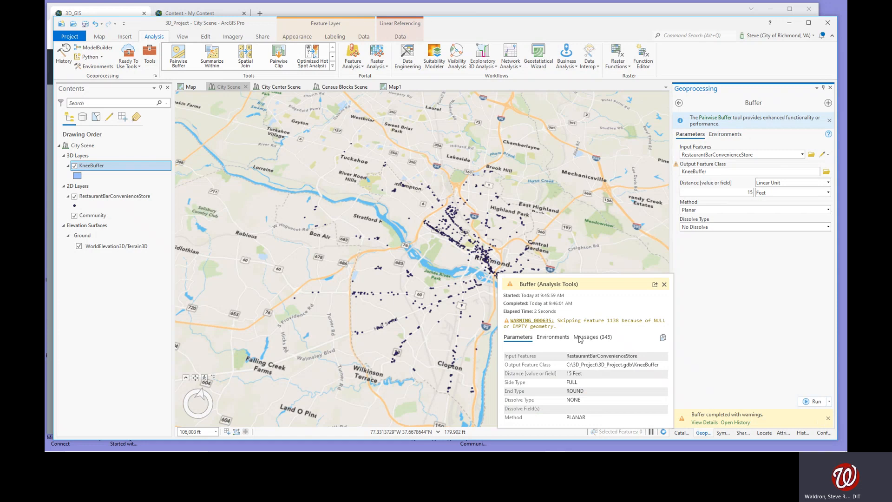
{"action": "left_click", "coordinate": [664, 284]}
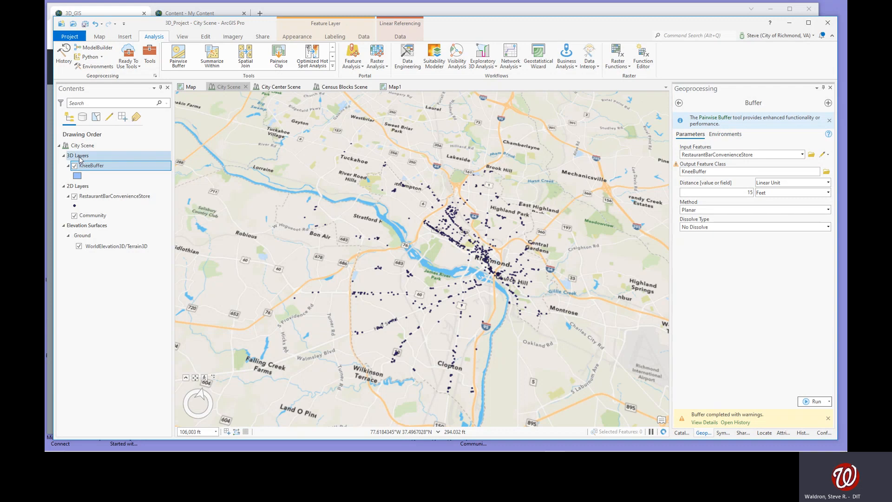
- Hide the RestaurantBarConvenienceStore points and extrude the KneeBuffer layer by Base Height using the COUNT field
{"action": "left_click", "coordinate": [74, 196]}
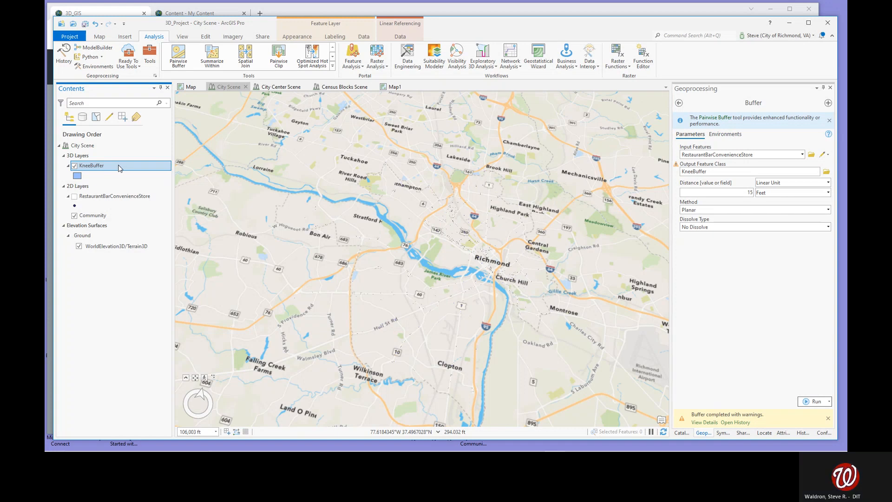
{"action": "left_click", "coordinate": [302, 40]}
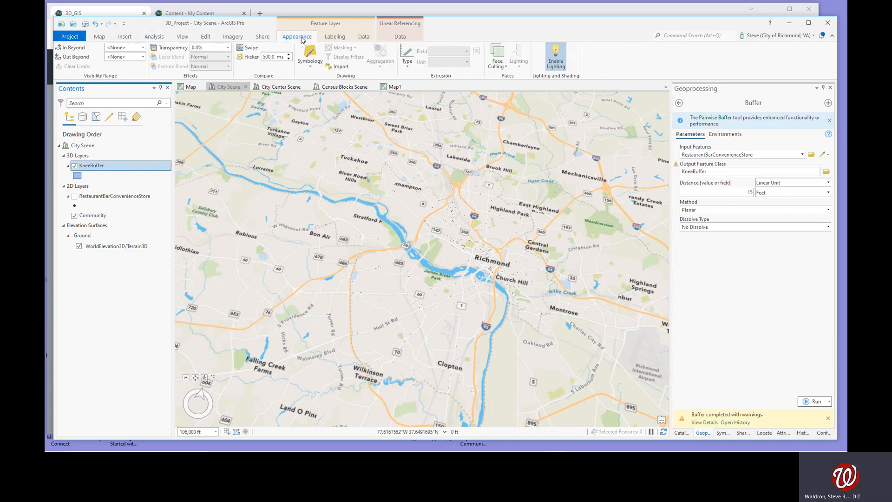
{"action": "left_click", "coordinate": [408, 66]}
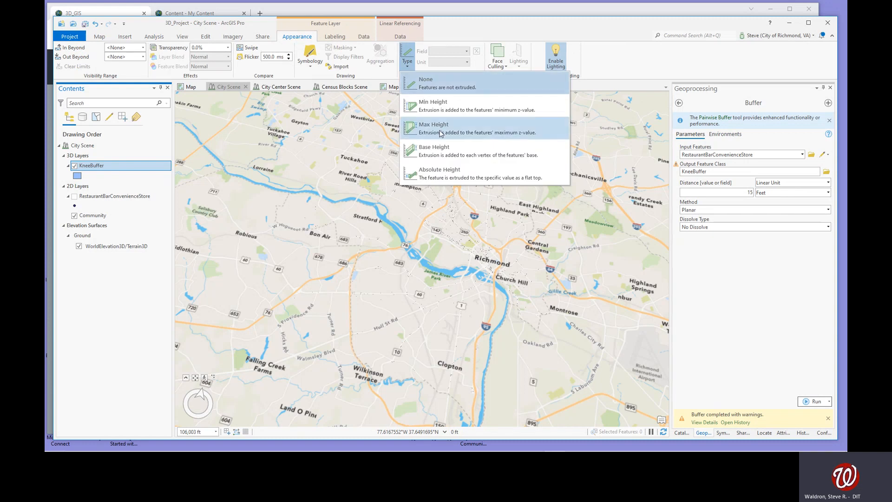
{"action": "left_click", "coordinate": [442, 151]}
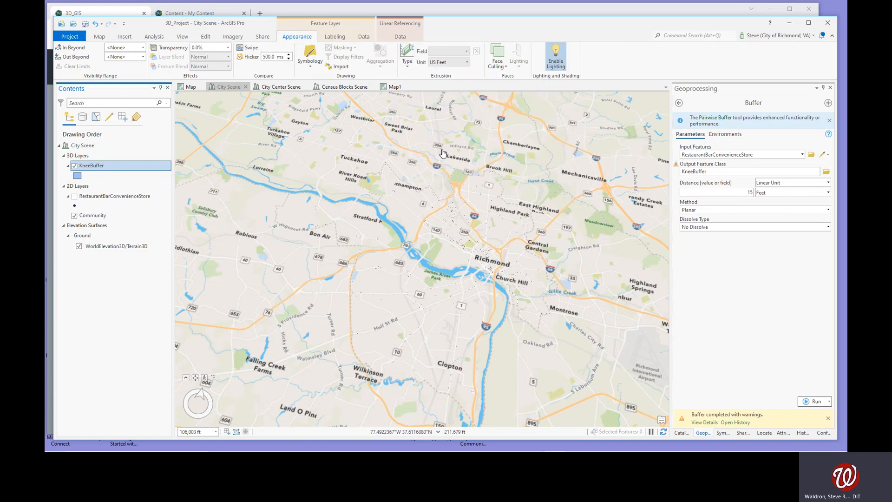
{"action": "left_click", "coordinate": [466, 51]}
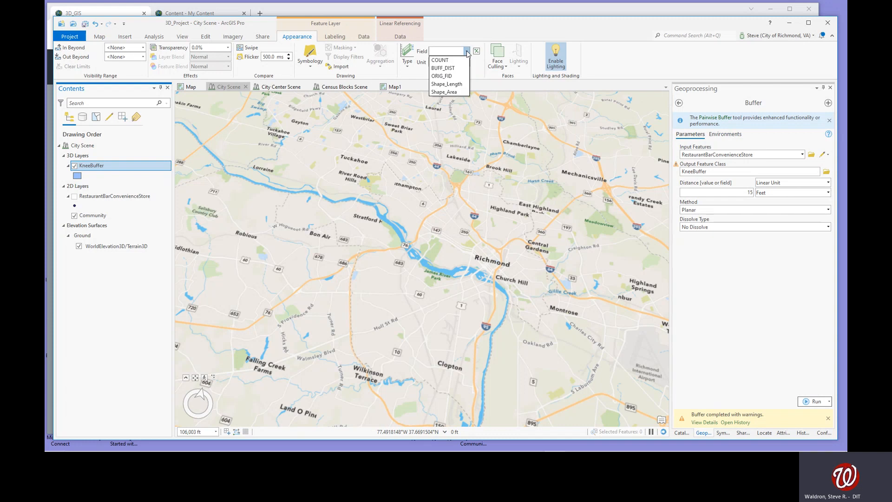
{"action": "left_click", "coordinate": [455, 61]}
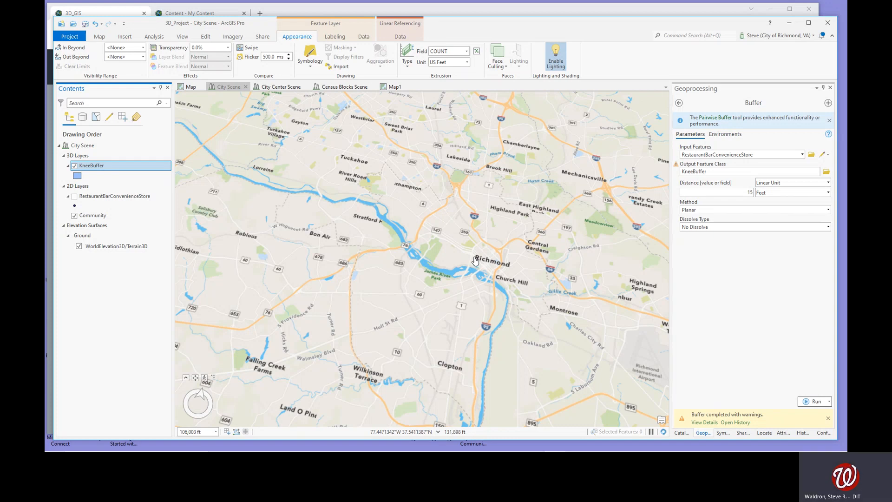
- Examine the extruded KneeBuffer columns in perspective around Virginia Commonwealth University and check the attributes of one tall column near Idlewood Ave
{"action": "scroll", "coordinate": [475, 261], "scroll_direction": "up", "scroll_amount": 1}
{"action": "scroll", "coordinate": [475, 261], "scroll_direction": "up", "scroll_amount": 2}
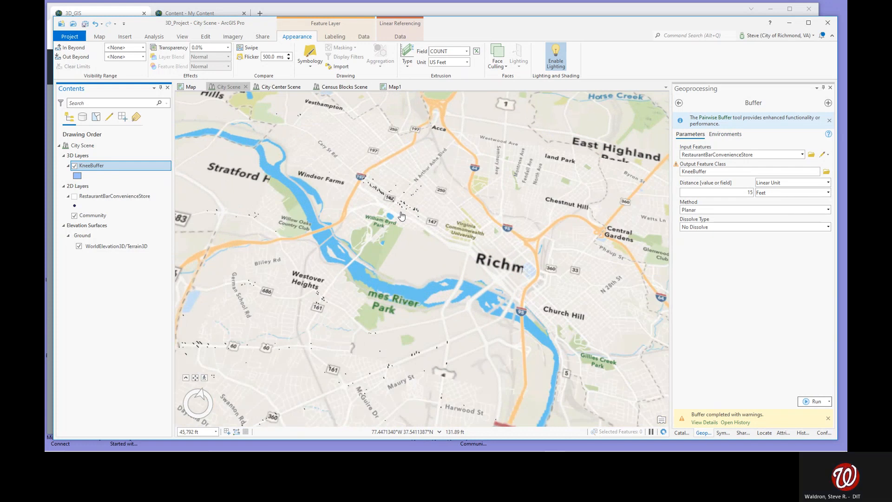
{"action": "scroll", "coordinate": [402, 216], "scroll_direction": "up", "scroll_amount": 2}
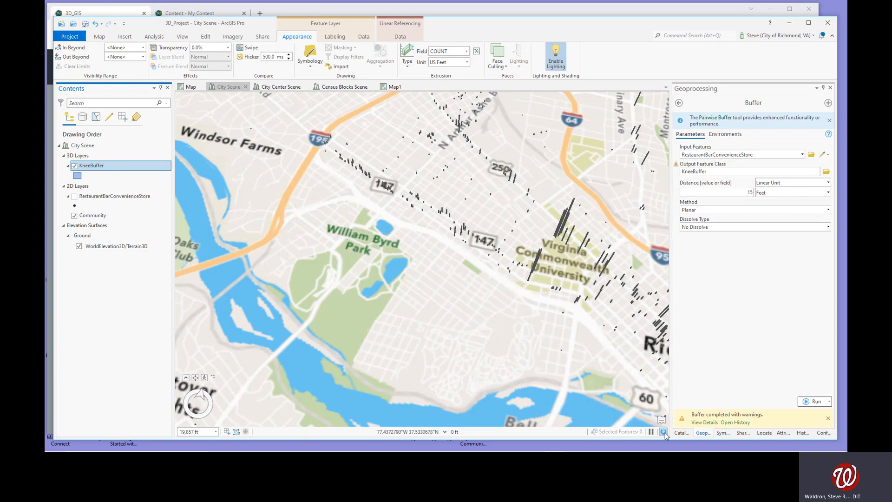
{"action": "left_click_drag", "start_coordinate": [574, 288], "coordinate": [451, 265]}
{"action": "middle_click_drag", "start_coordinate": [451, 265], "coordinate": [452, 173]}
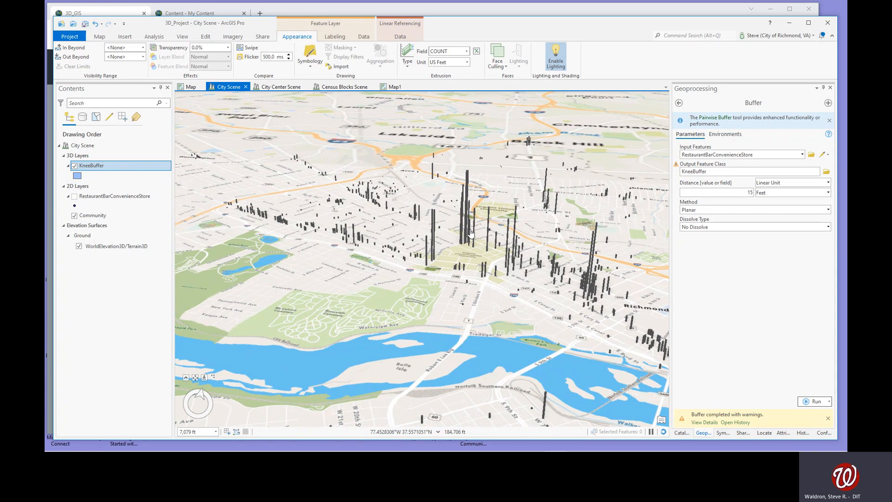
{"action": "scroll", "coordinate": [470, 233], "scroll_direction": "up", "scroll_amount": 3}
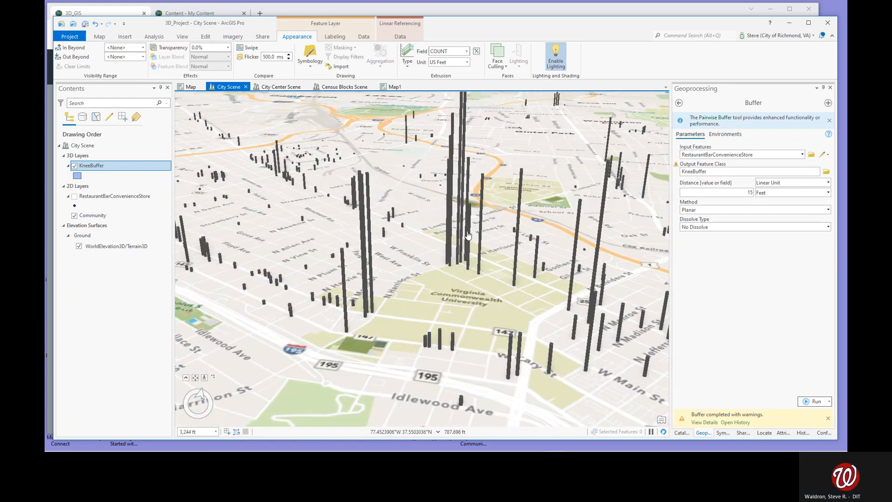
{"action": "left_click", "coordinate": [344, 278]}
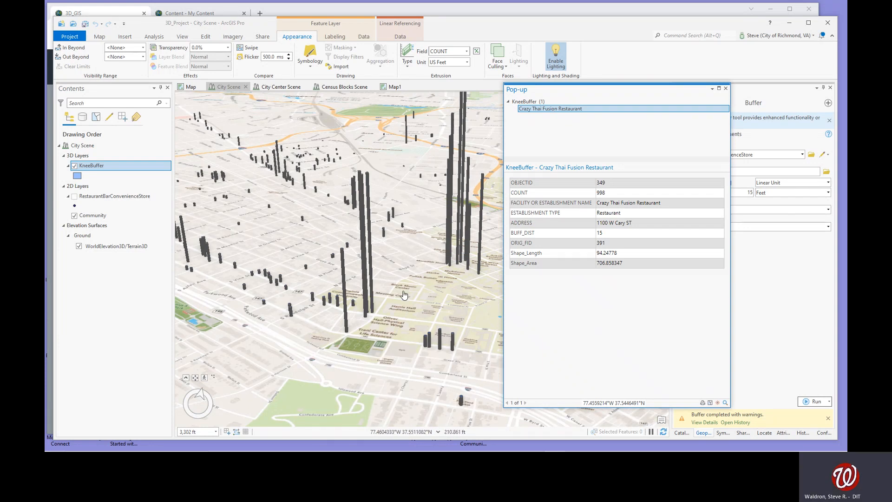
{"action": "left_click", "coordinate": [726, 88]}
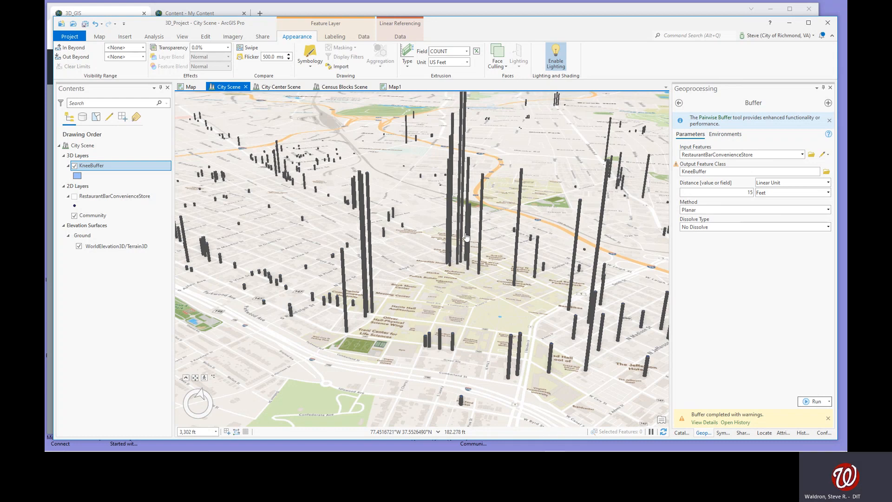
- Symbolize the KneeBuffer layer with Graduated Colors based on the COUNT field
{"action": "left_click", "coordinate": [311, 65]}
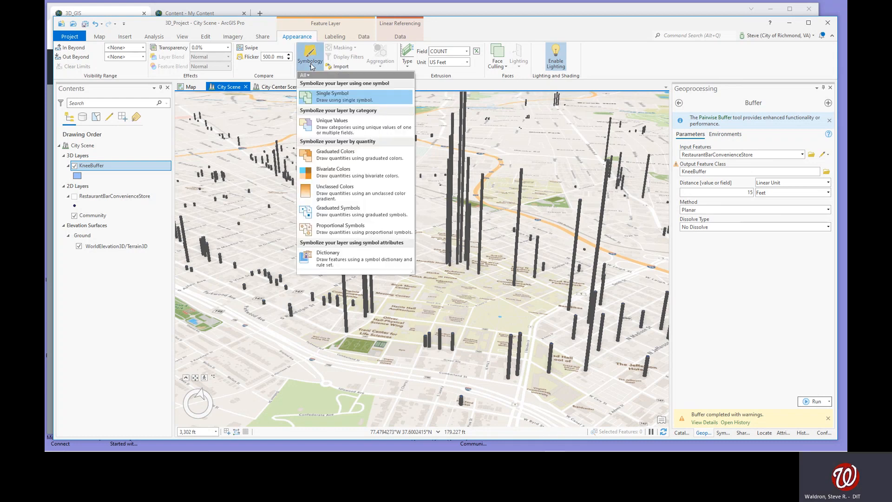
{"action": "left_click", "coordinate": [342, 156]}
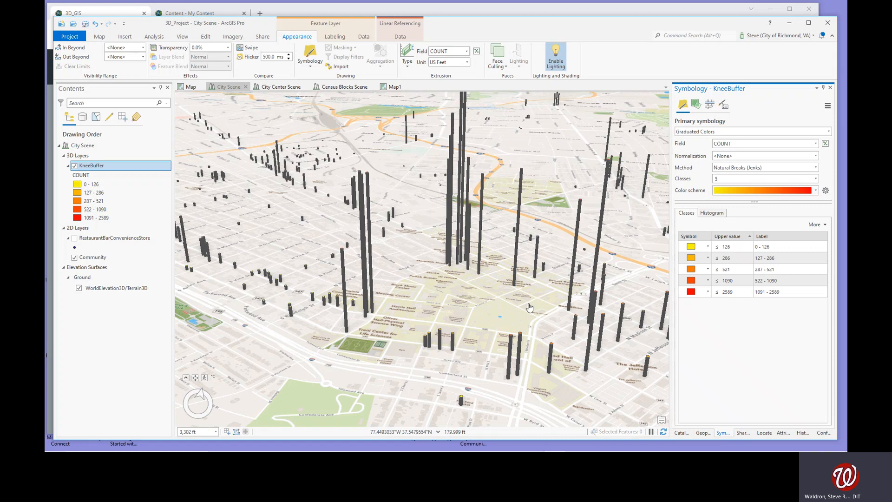
{"action": "middle_click_drag", "start_coordinate": [536, 287], "coordinate": [480, 294]}
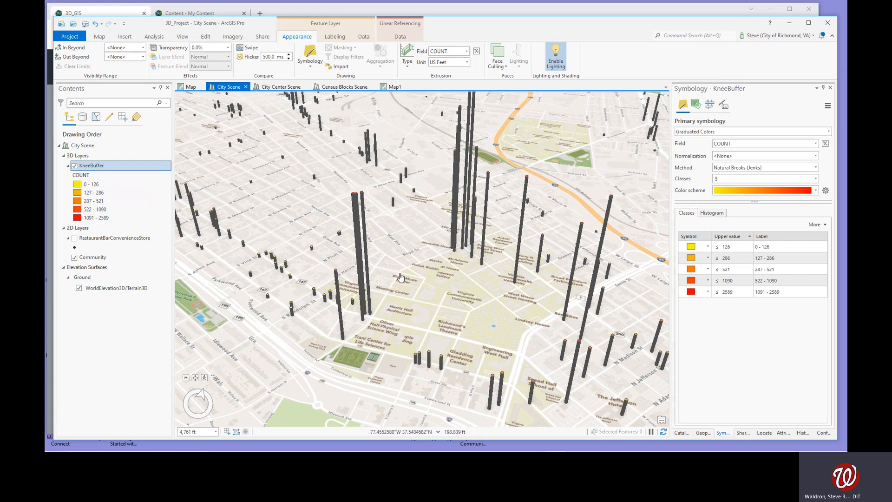
- Show all available color schemes and choose the blue-to-red Prediction scheme for the KneeBuffer classes
{"action": "left_click", "coordinate": [817, 192]}
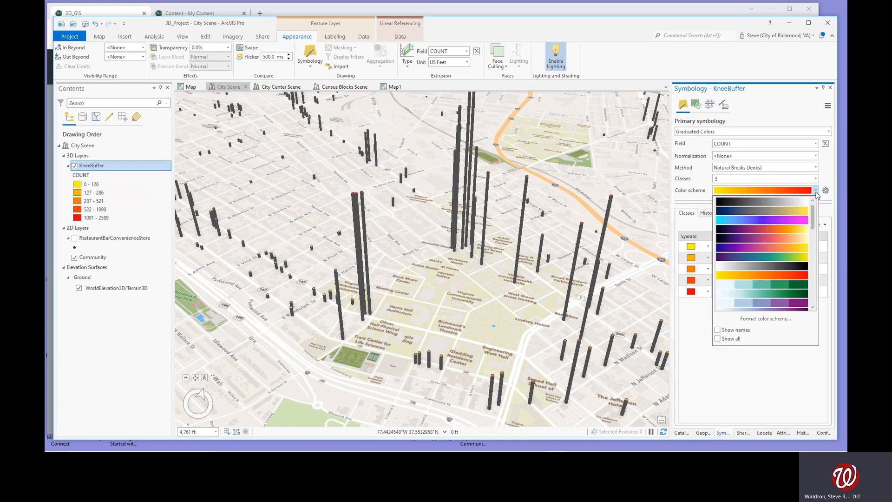
{"action": "left_click_drag", "start_coordinate": [813, 219], "coordinate": [813, 263]}
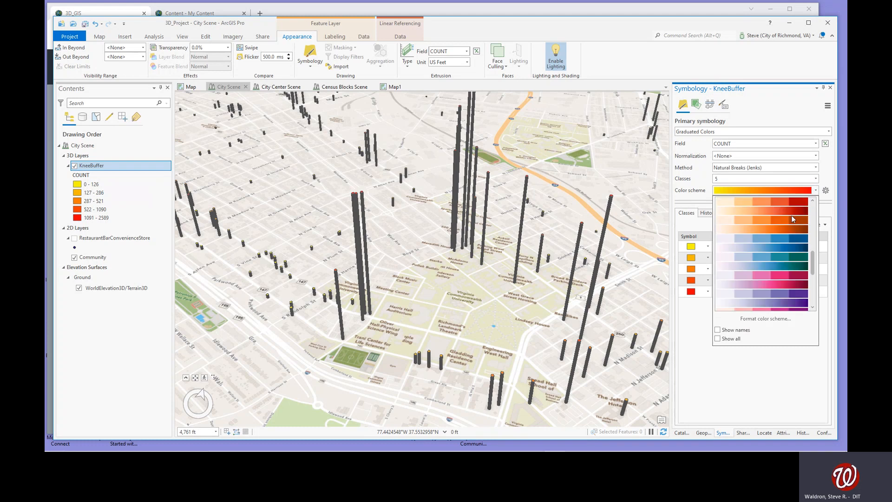
{"action": "left_click", "coordinate": [718, 340]}
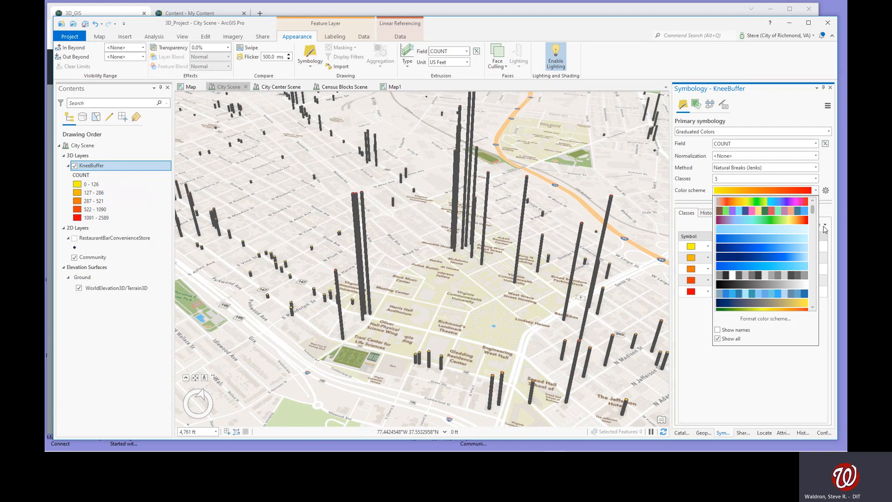
{"action": "left_click_drag", "start_coordinate": [814, 211], "coordinate": [815, 229]}
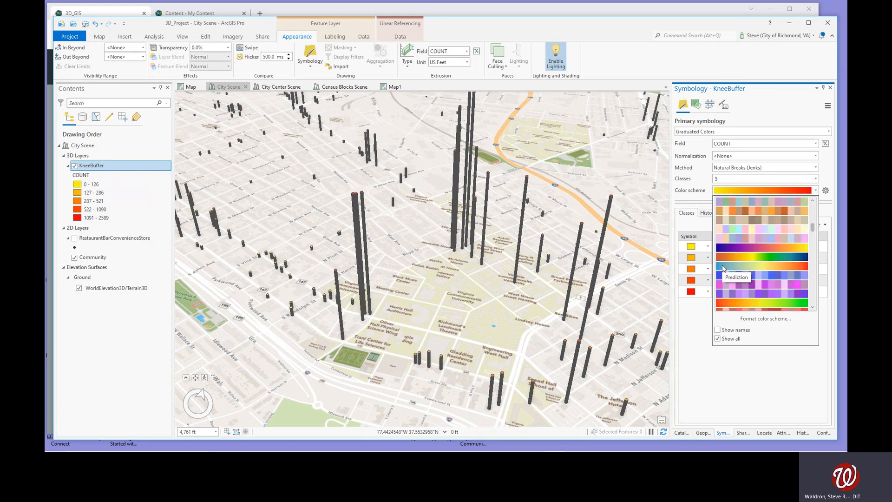
{"action": "left_click", "coordinate": [767, 268]}
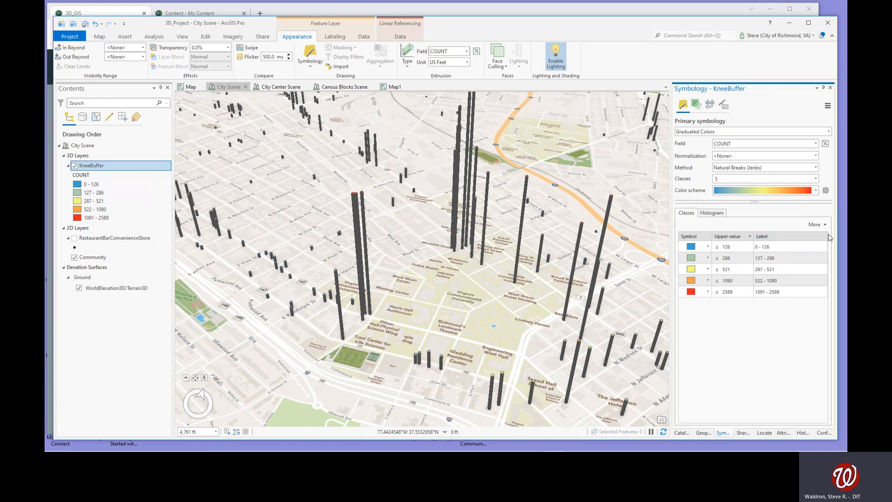
- Apply the KneeBuffer color scheme to both fill and outline and review the colored columns across the city
{"action": "left_click", "coordinate": [826, 191]}
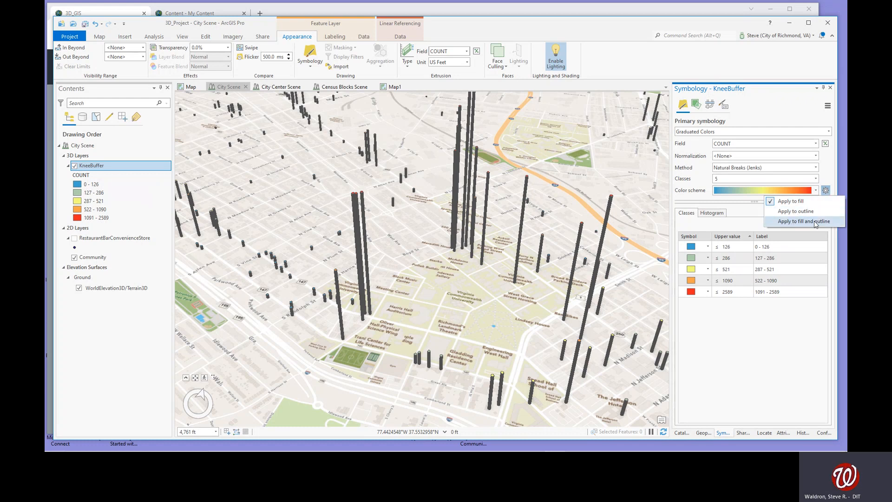
{"action": "left_click", "coordinate": [790, 221]}
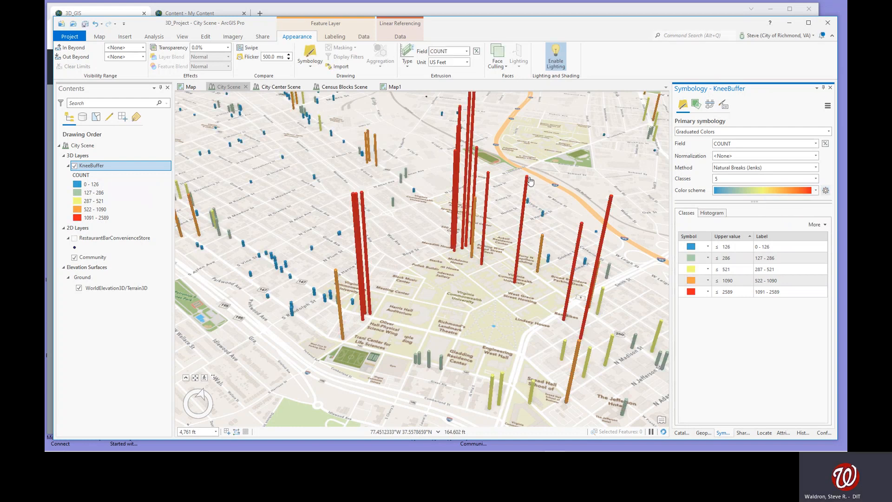
{"action": "scroll", "coordinate": [453, 270], "scroll_direction": "down", "scroll_amount": 3}
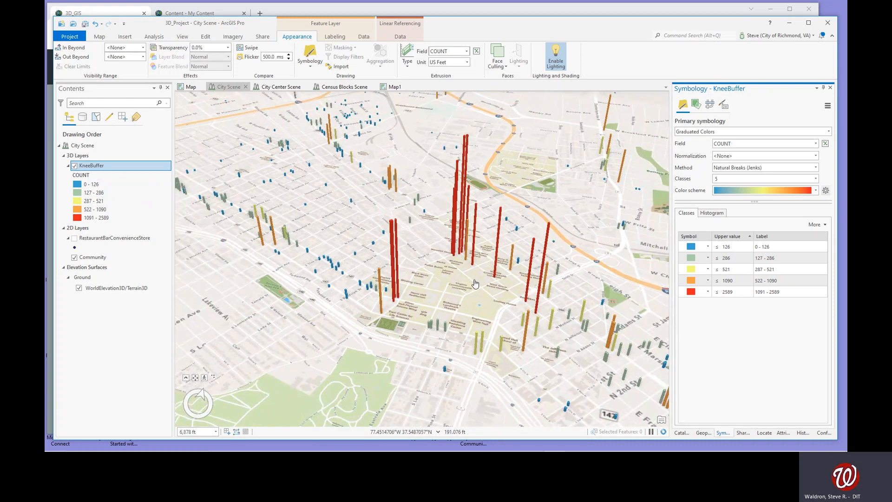
{"action": "left_click", "coordinate": [475, 283]}
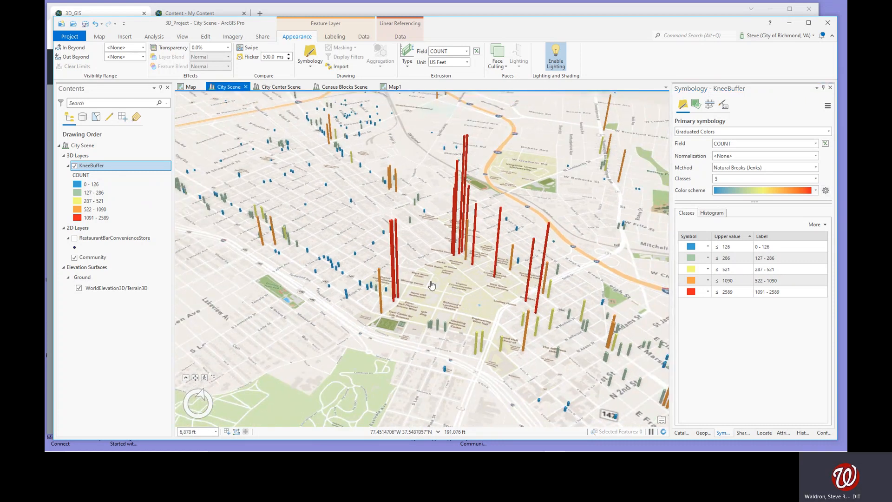
{"action": "left_click_drag", "start_coordinate": [432, 285], "coordinate": [429, 284]}
{"action": "middle_click_drag", "start_coordinate": [460, 282], "coordinate": [425, 256]}
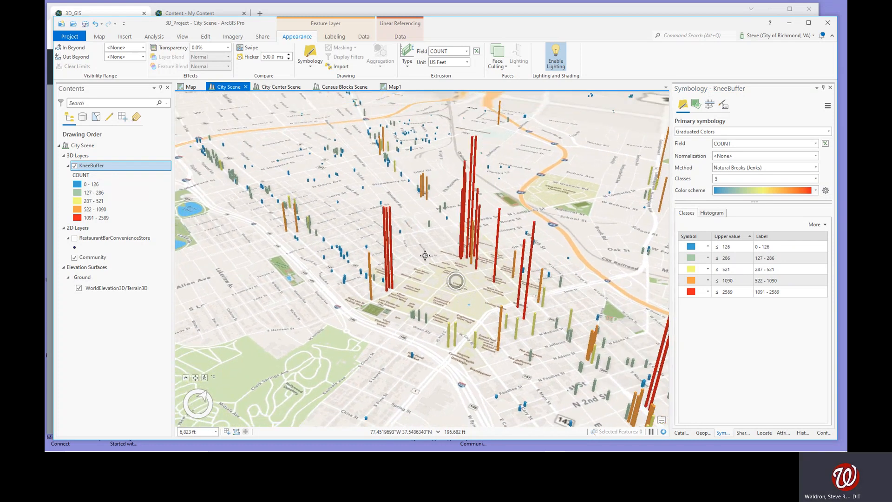
{"action": "scroll", "coordinate": [450, 286], "scroll_direction": "up", "scroll_amount": 3}
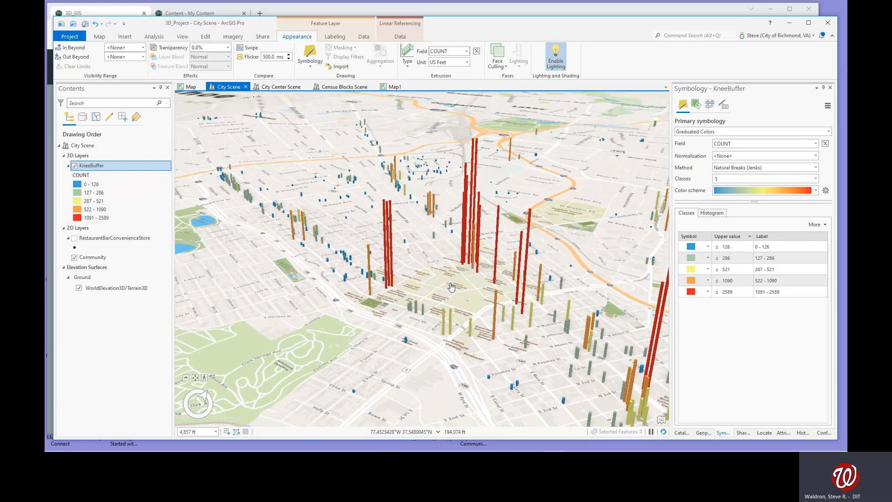
- Switch to the 3D_GIS story map in the browser and open page 24
{"action": "left_click", "coordinate": [484, 12]}
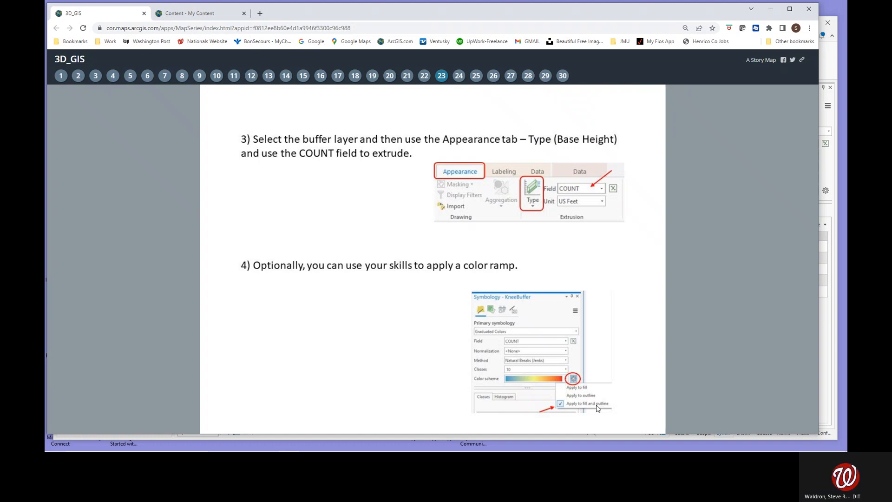
{"action": "left_click", "coordinate": [459, 78]}
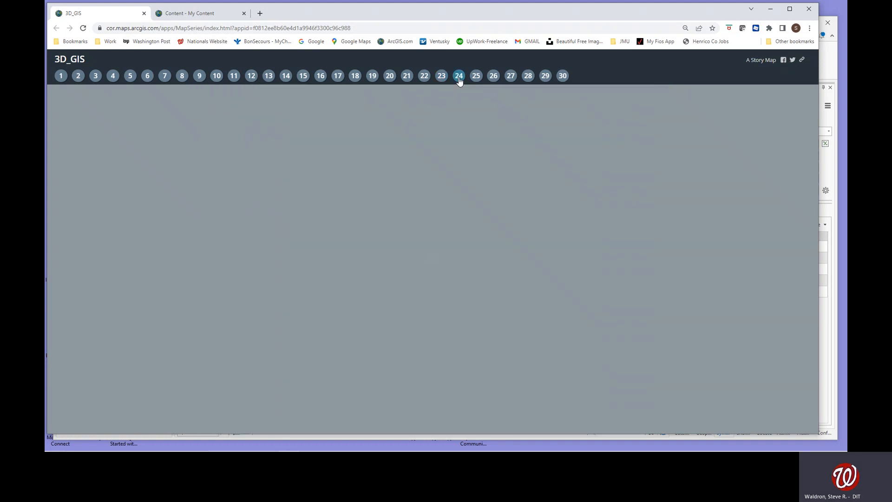